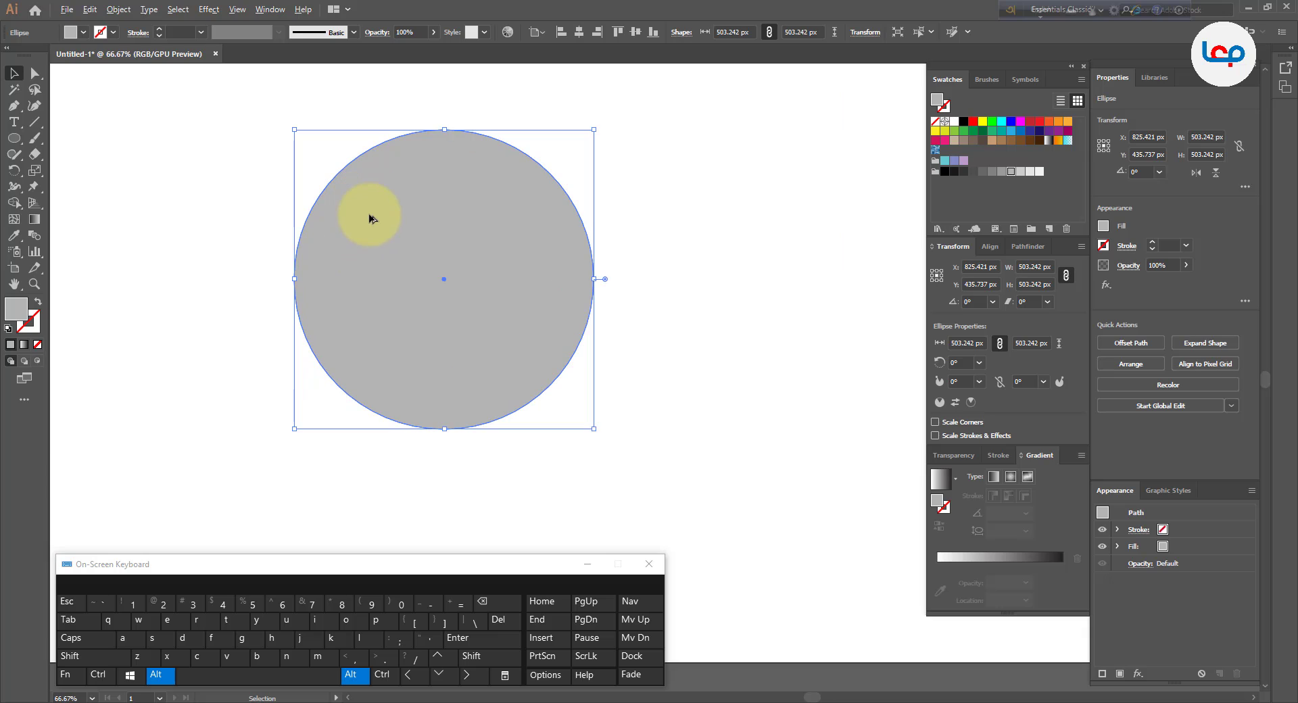
left_click(691, 256)
left_click(541, 258)
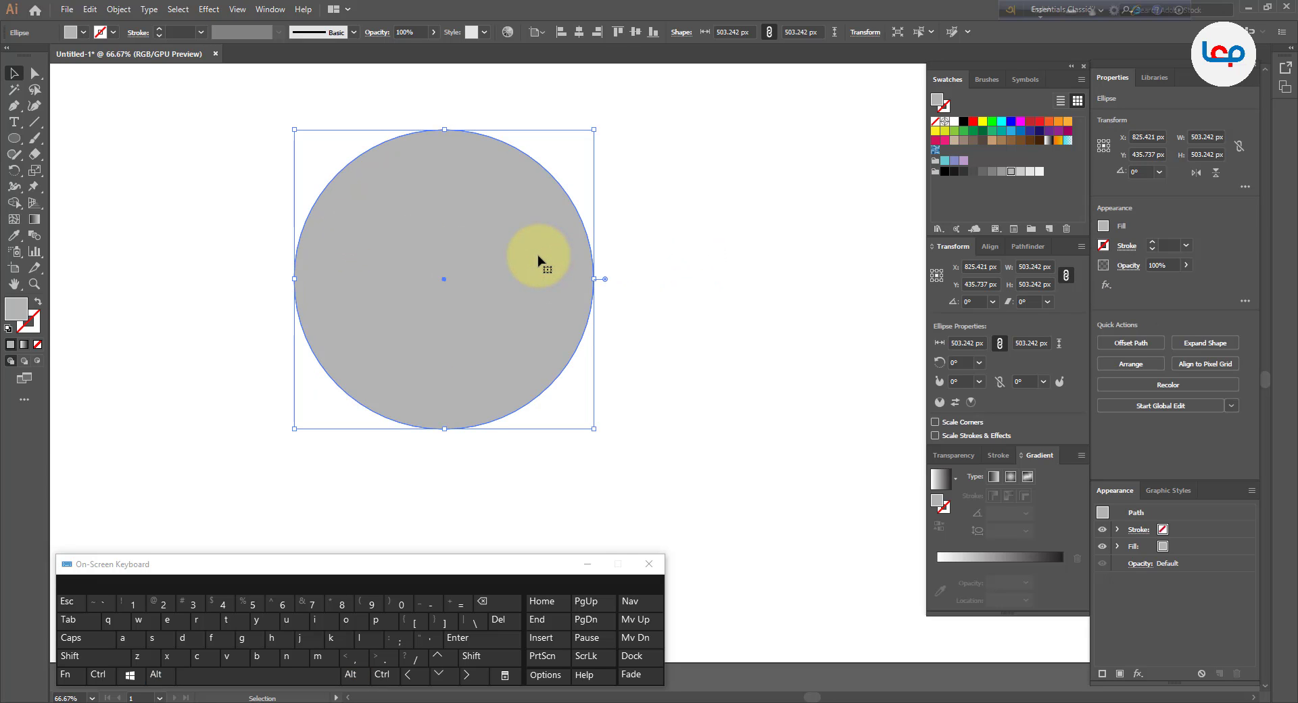
left_click(210, 264)
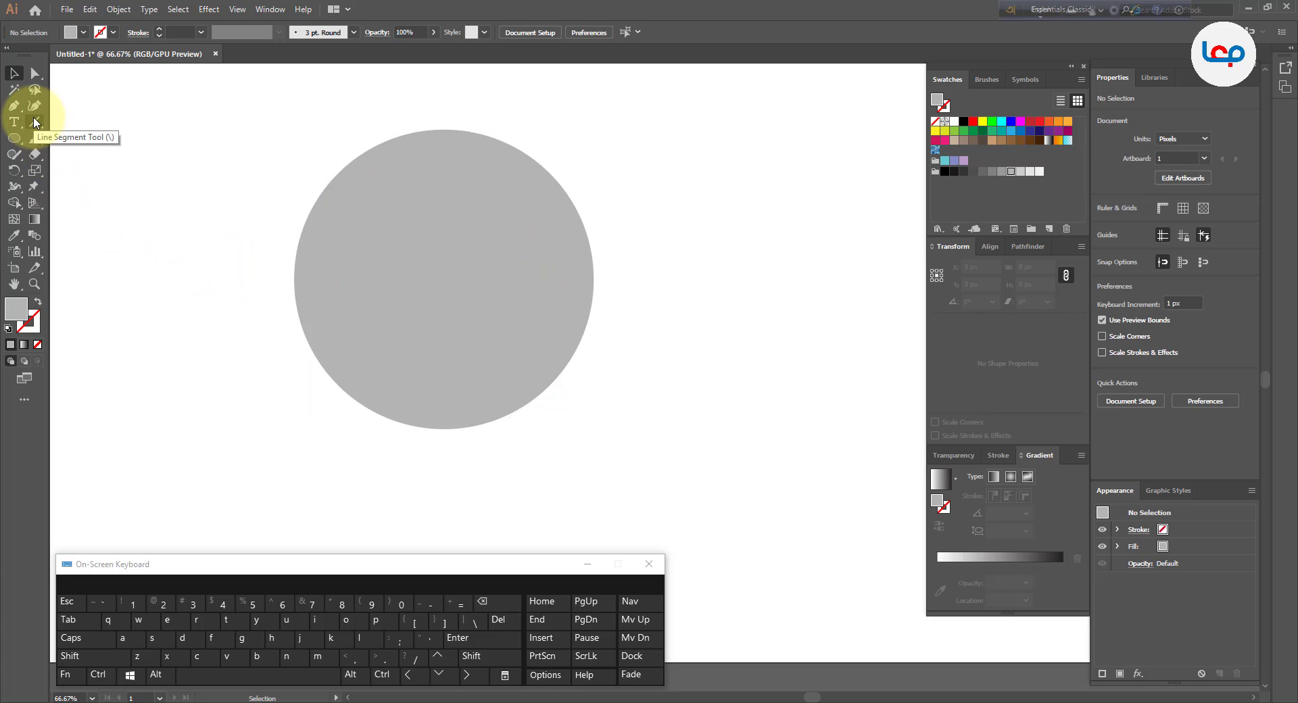
left_click(395, 251)
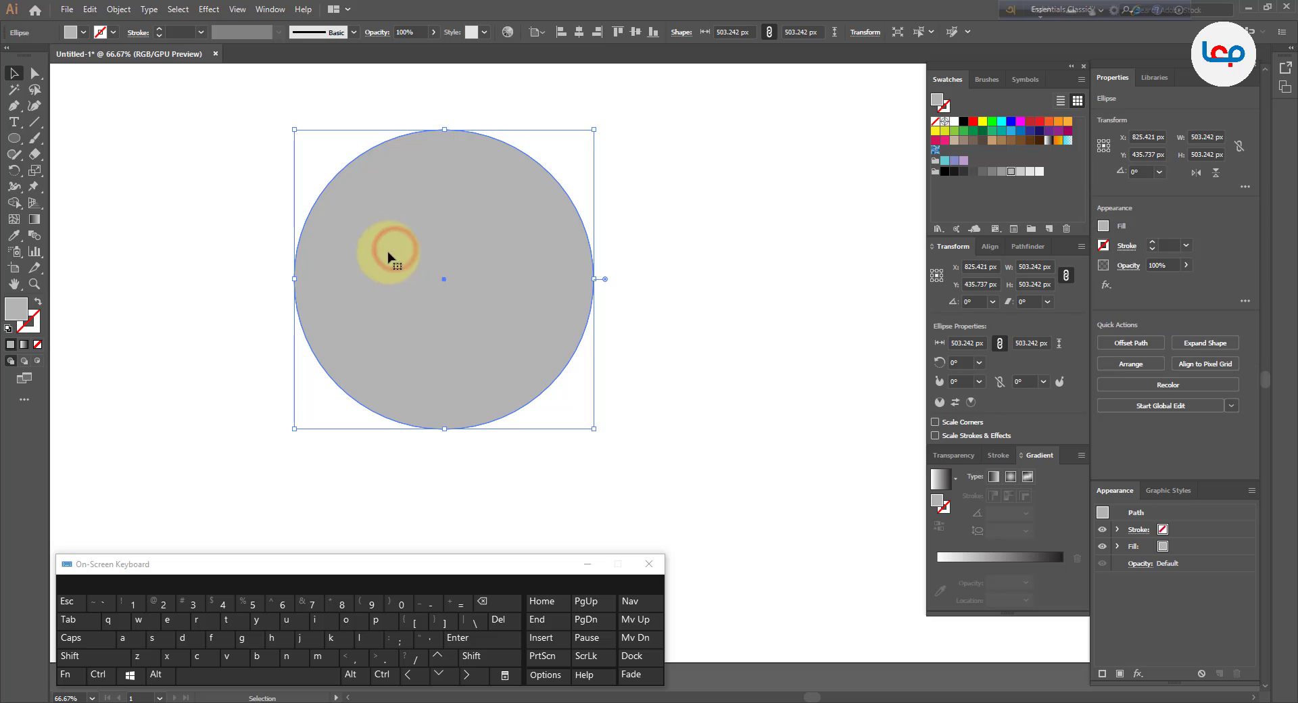
left_click(137, 265)
- Draw a square about 279 px wide, centred on the leftmost point of the circle's edge
left_click(15, 137)
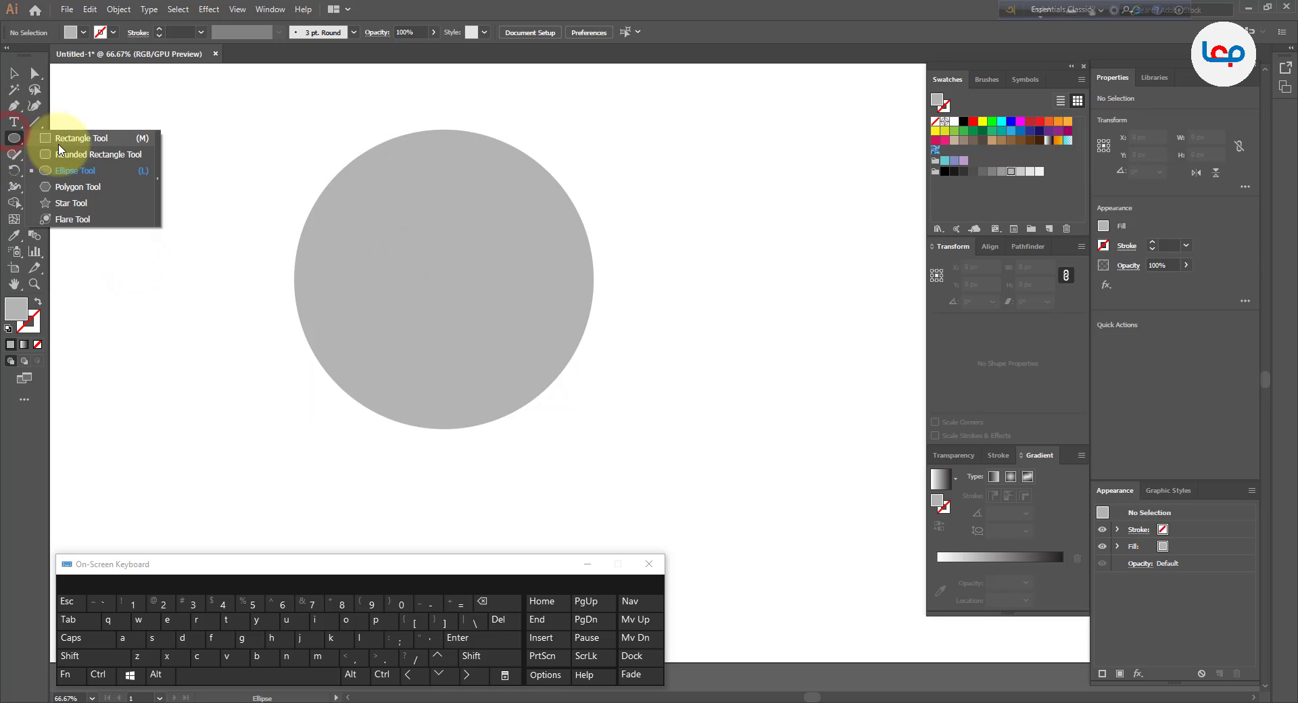
left_click(69, 140)
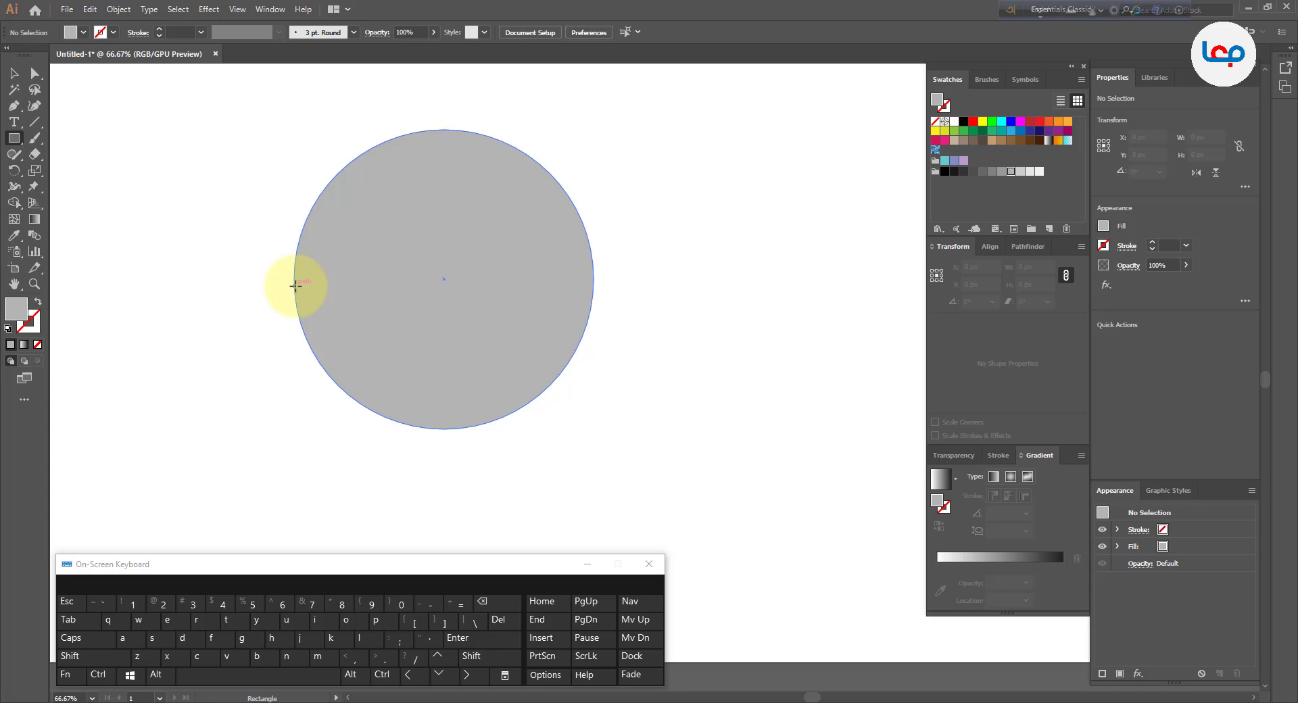
key("shift")
key("alt")
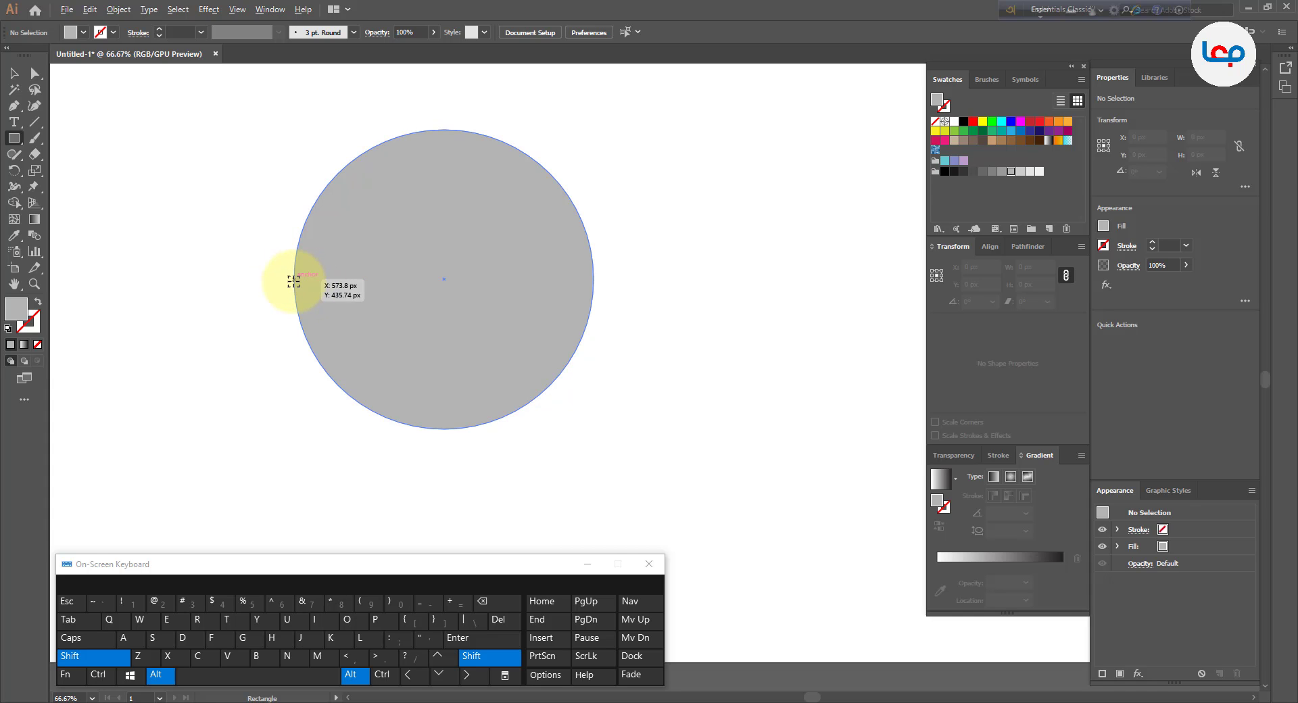
left_click_drag(293, 280, 334, 363)
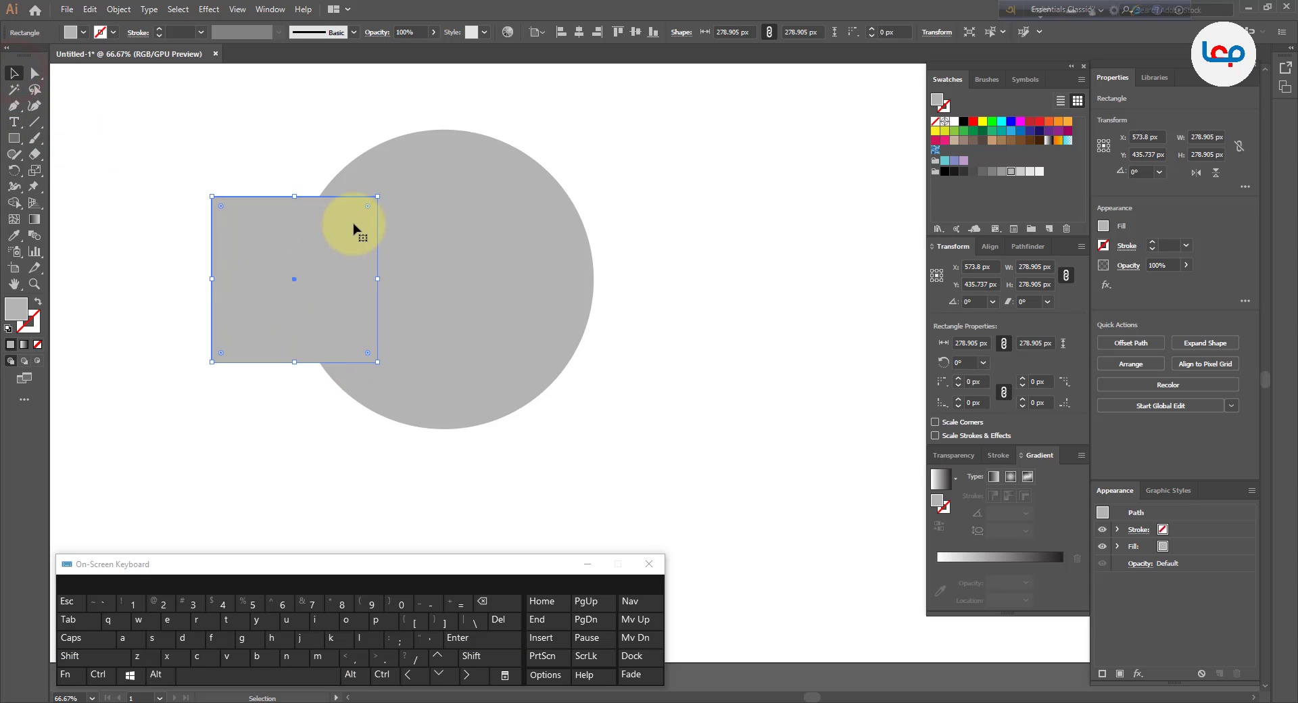
- Round all four corners of the square to a radius of about 22 px
left_click_drag(368, 207, 367, 212)
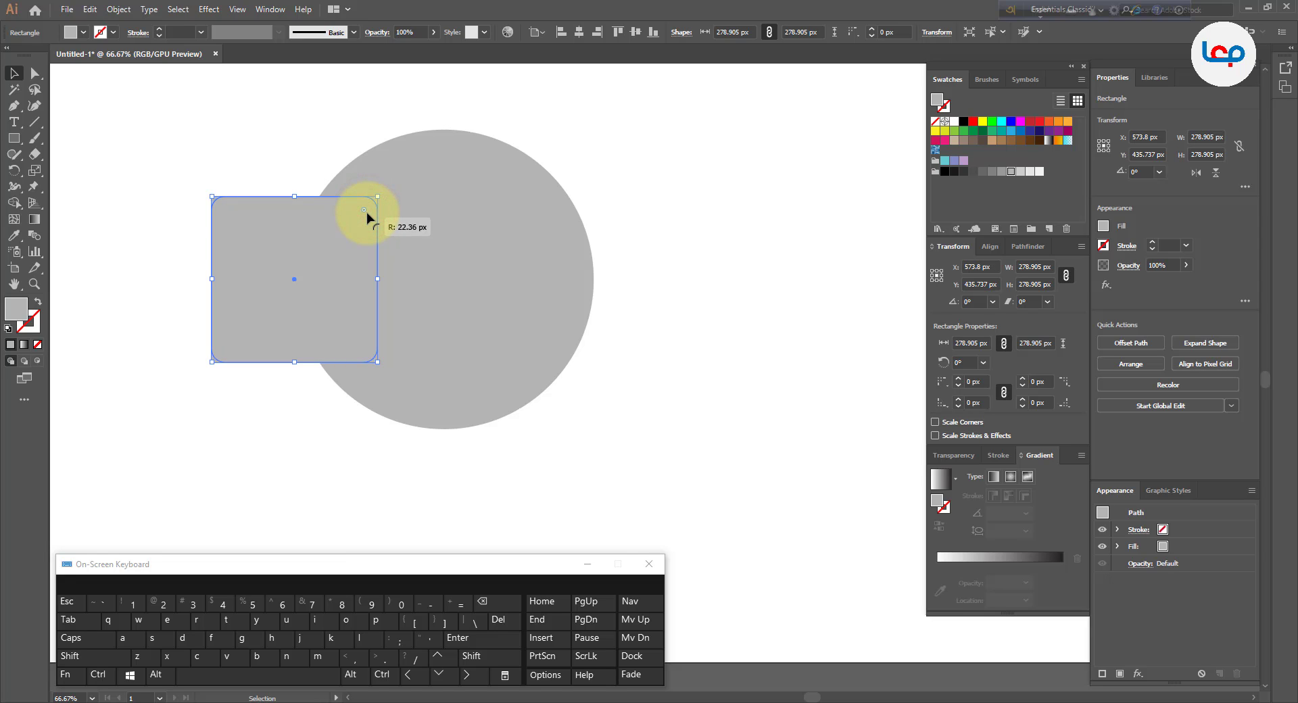
left_click_drag(368, 215, 368, 205)
left_click(366, 113)
- Fill the rounded square with a darker grey swatch and move it clear of the circle, to the circle's left
left_click(289, 236)
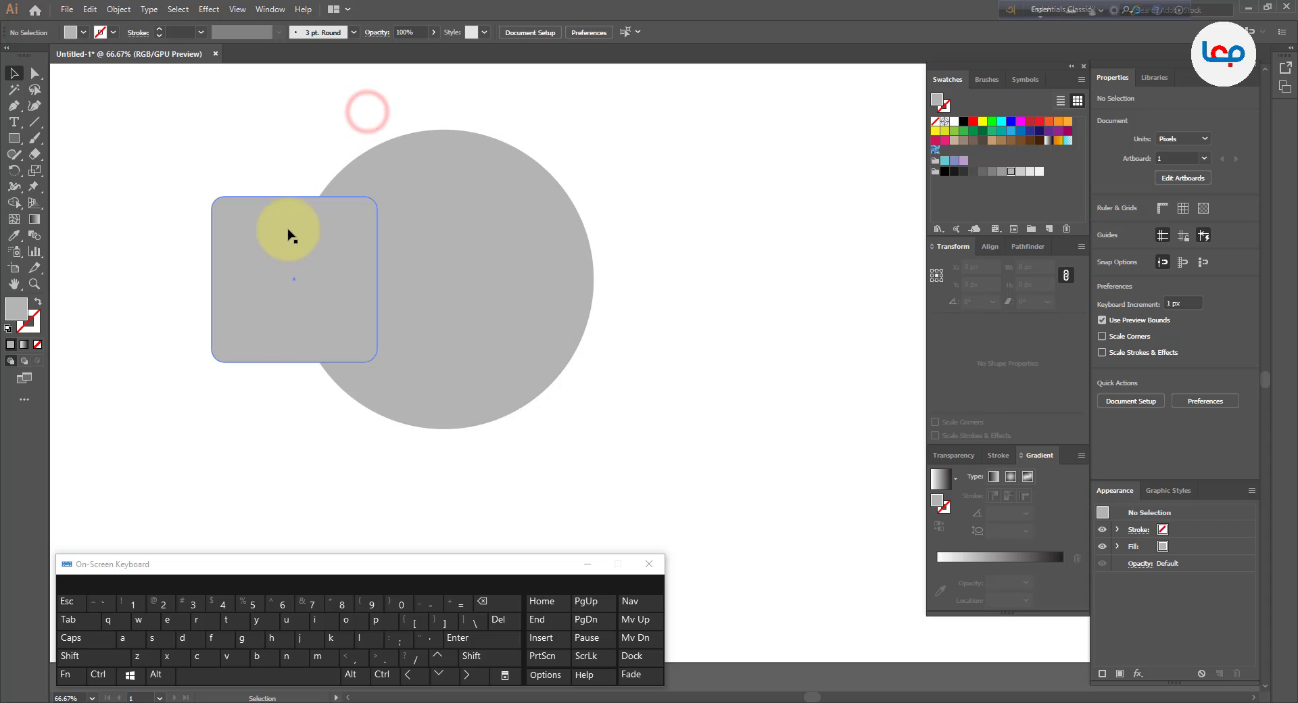
scroll(412, 264, "down", 1)
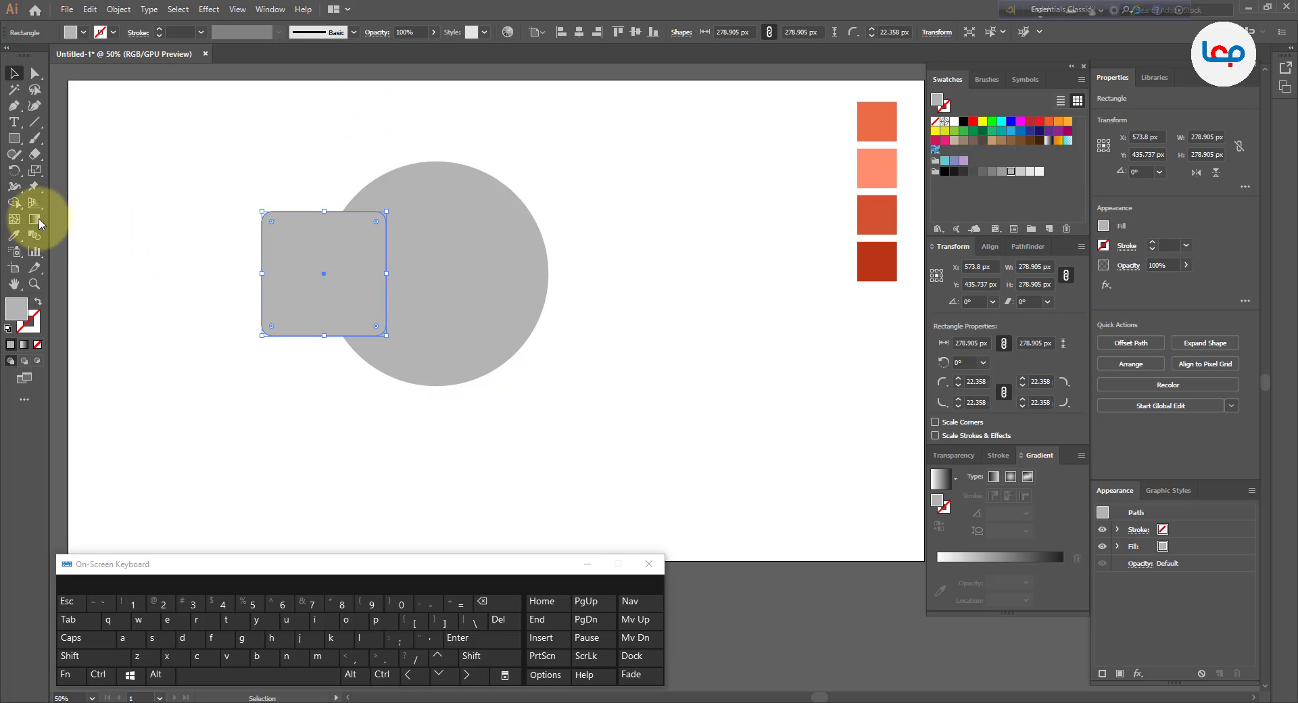
left_click(1002, 171)
left_click(578, 250)
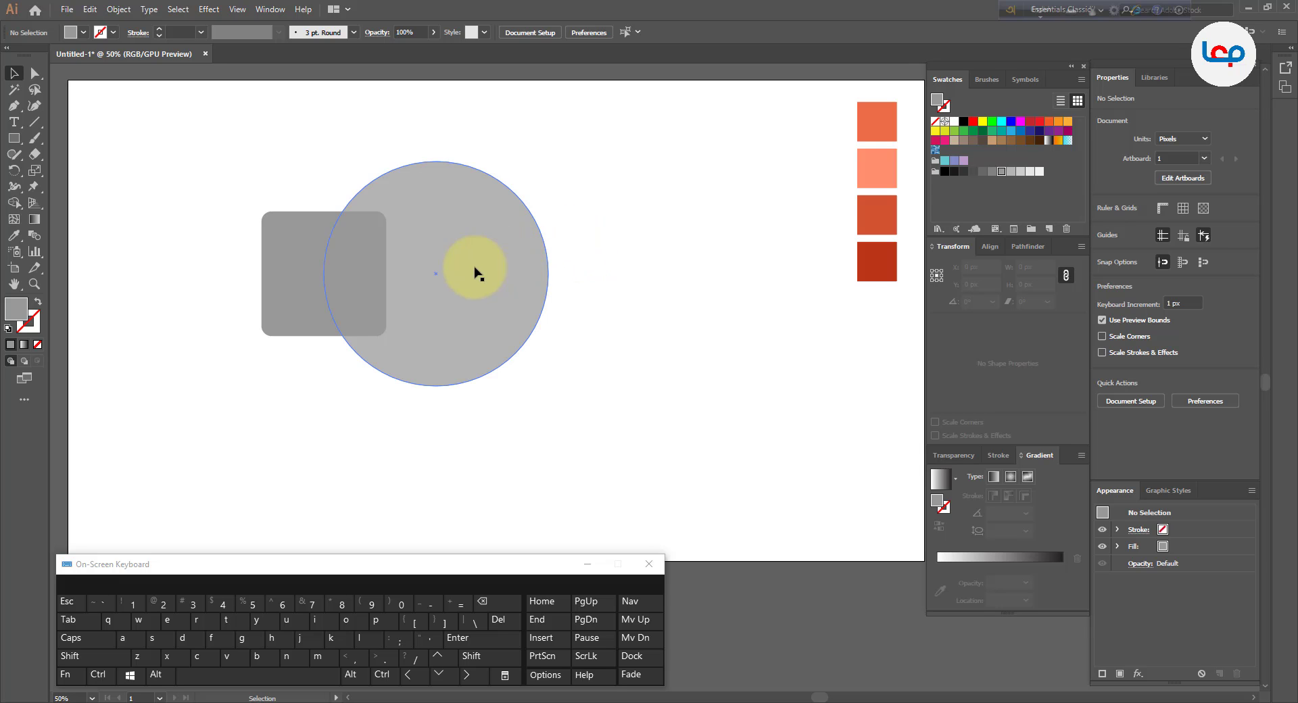
left_click_drag(270, 281, 159, 274)
left_click(391, 144)
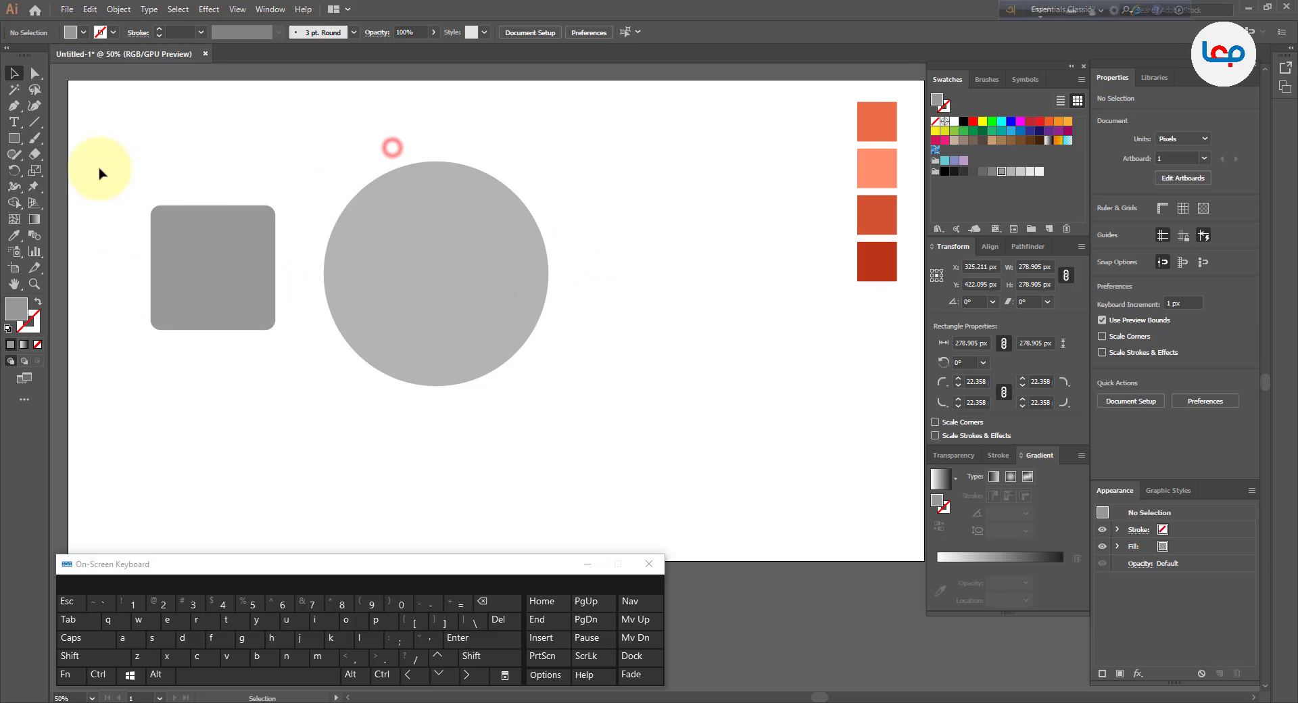
- Draw a horizontal and a vertical line, each about 738 px long, crossing near the middle of the circle
left_click(34, 121)
mouse_move(276, 275)
left_mouse_down()
mouse_move(606, 274)
mouse_move(582, 275)
mouse_move(619, 253)
mouse_move(571, 189)
mouse_move(443, 131)
left_mouse_up()
left_click(13, 73)
left_click(627, 270)
- Align both lines and the circle by their horizontal and vertical centres, using the circle as key object for the horizontal alignment
left_click_drag(645, 169, 343, 365)
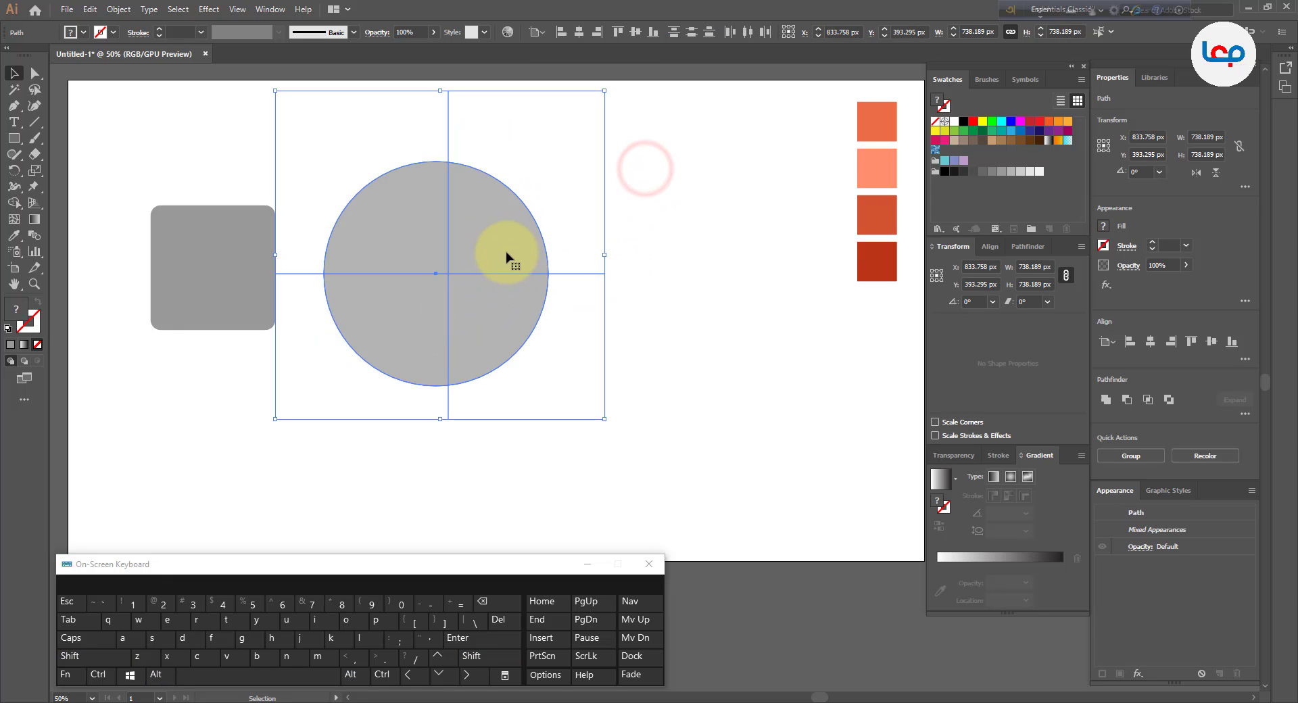
left_click(507, 253)
left_click(580, 35)
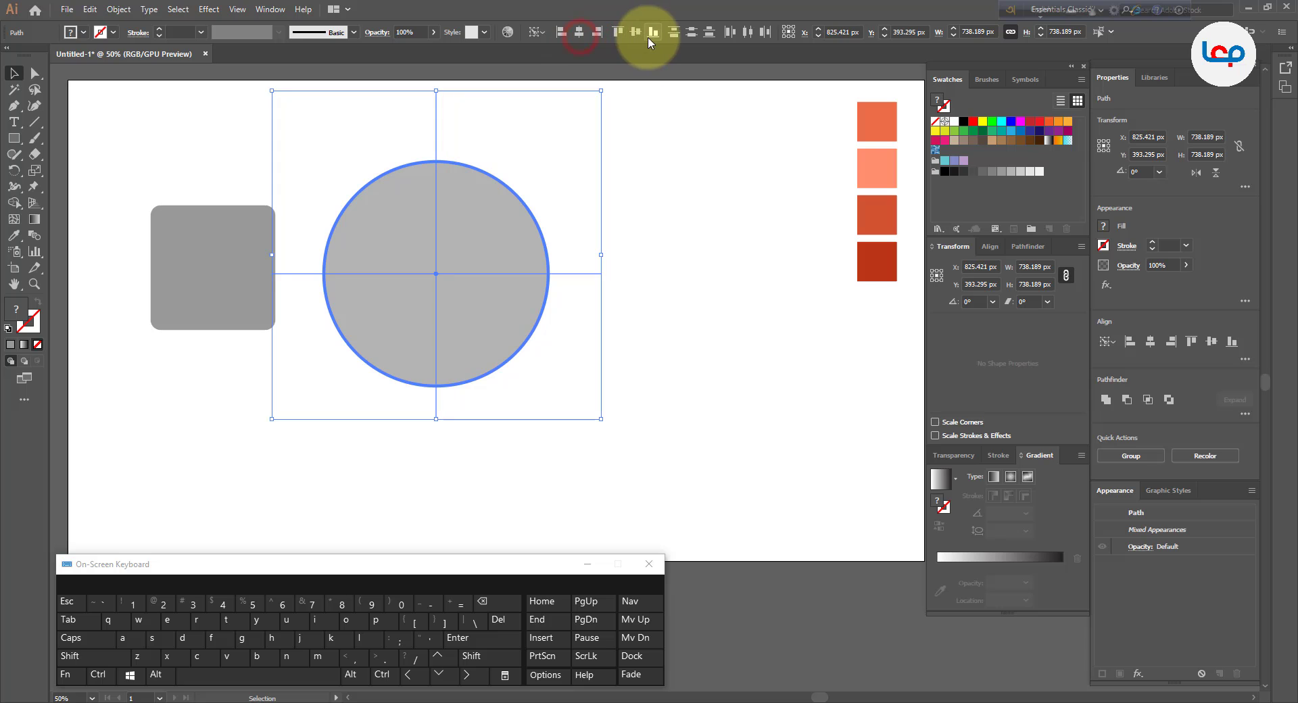
left_click(640, 34)
left_click(666, 225)
- Divide the circle into quarters along the two lines with the Pathfinder and ungroup the resulting pieces
left_click_drag(648, 179, 358, 393)
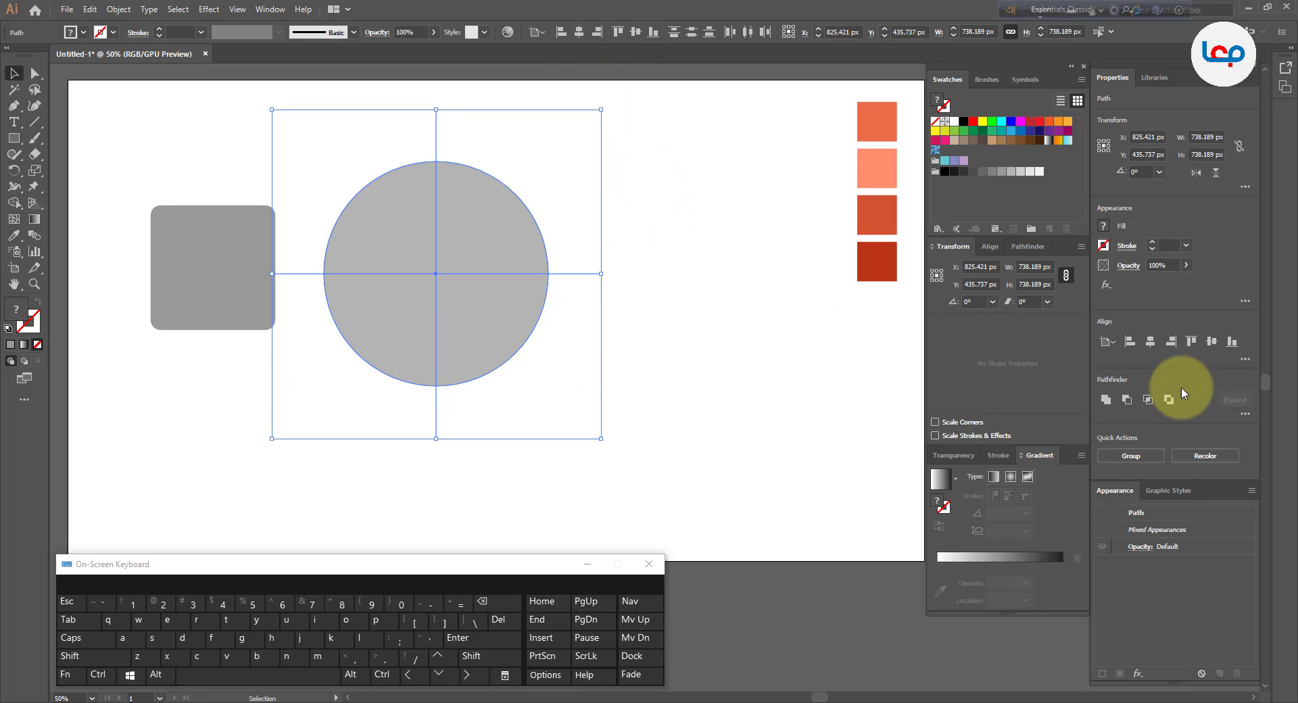
left_click(1245, 414)
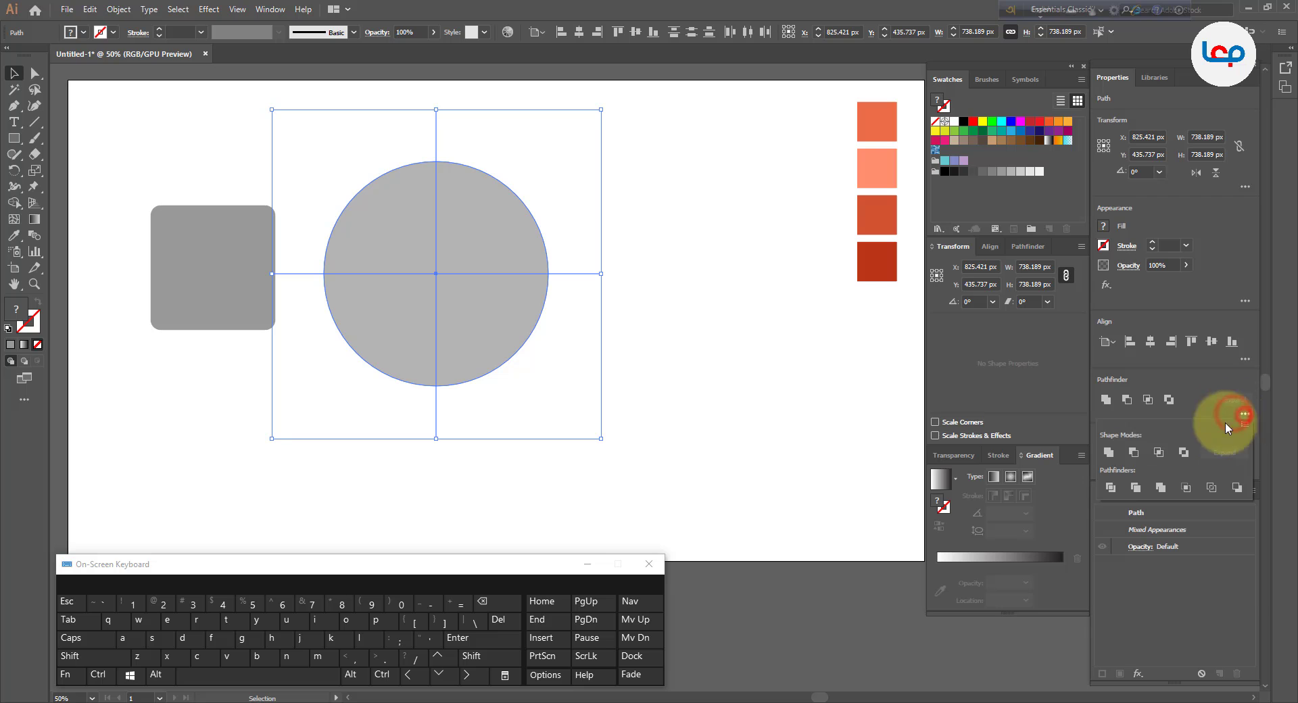
left_click(1111, 487)
left_click(718, 441)
left_click(487, 298)
right_click(487, 298)
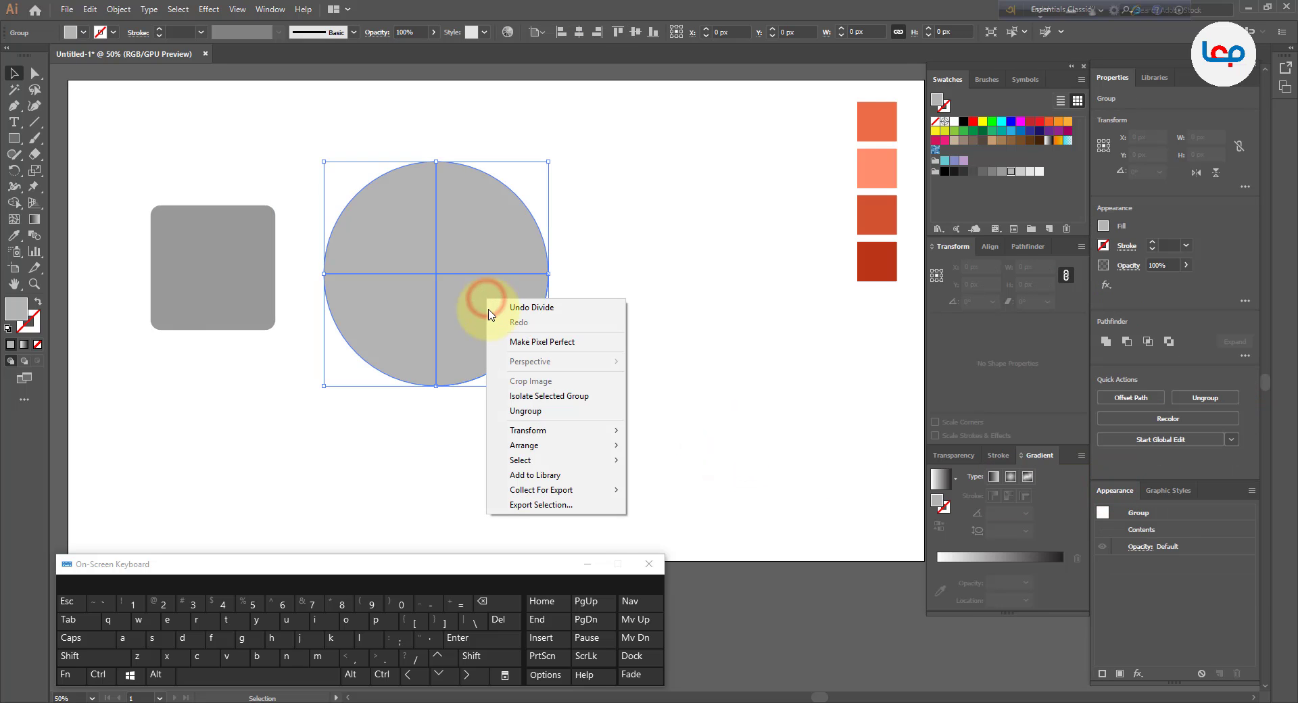
left_click(524, 411)
left_click(670, 387)
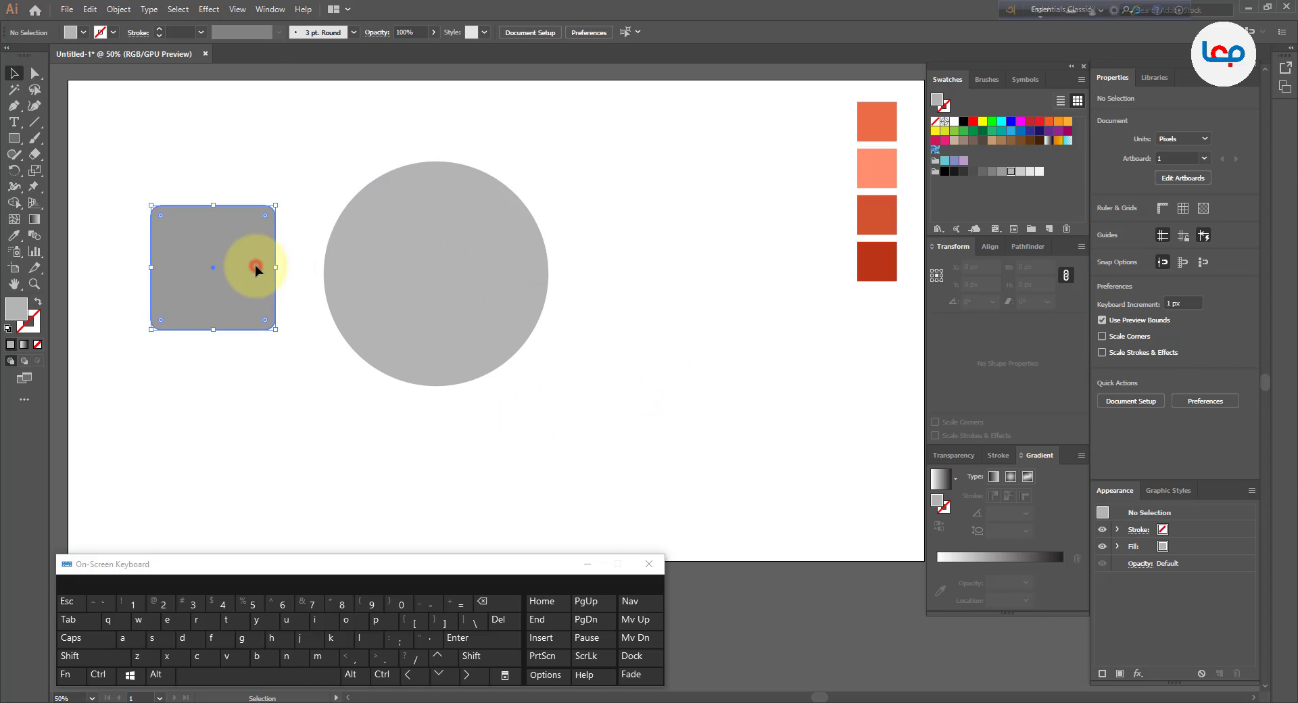
- Move the rounded square onto the circle so its right edge meets the circle's vertical centre line
left_click_drag(255, 266, 414, 262)
key("shift")
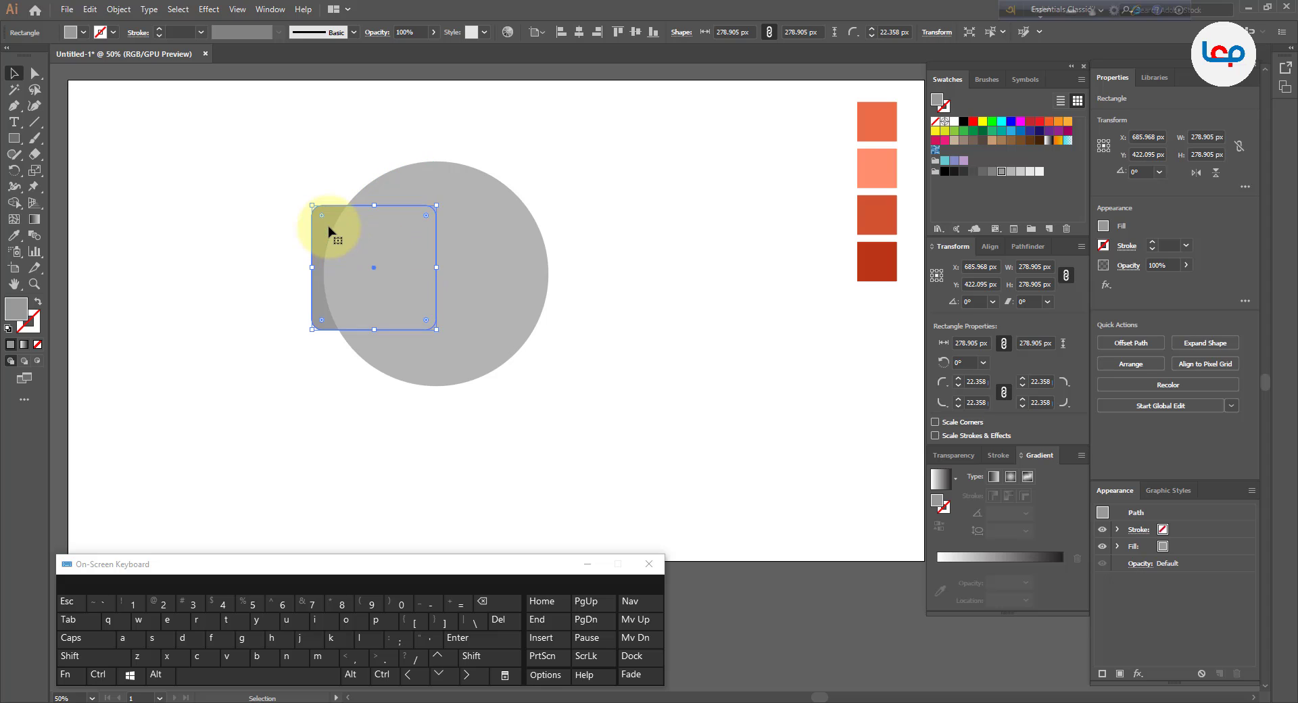
- Bring the rounded square to the front and fill it with a dark grey swatch
right_click(326, 225)
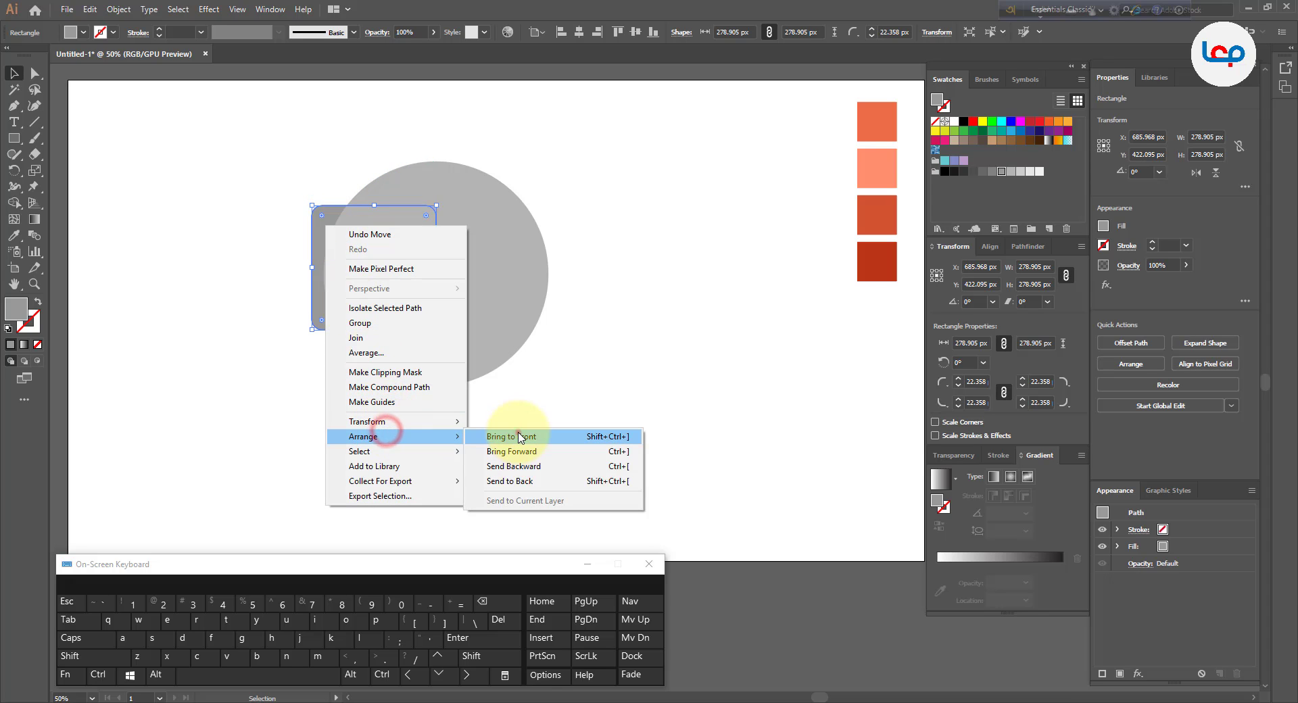
left_click(518, 434)
left_click(974, 171)
left_click(656, 267)
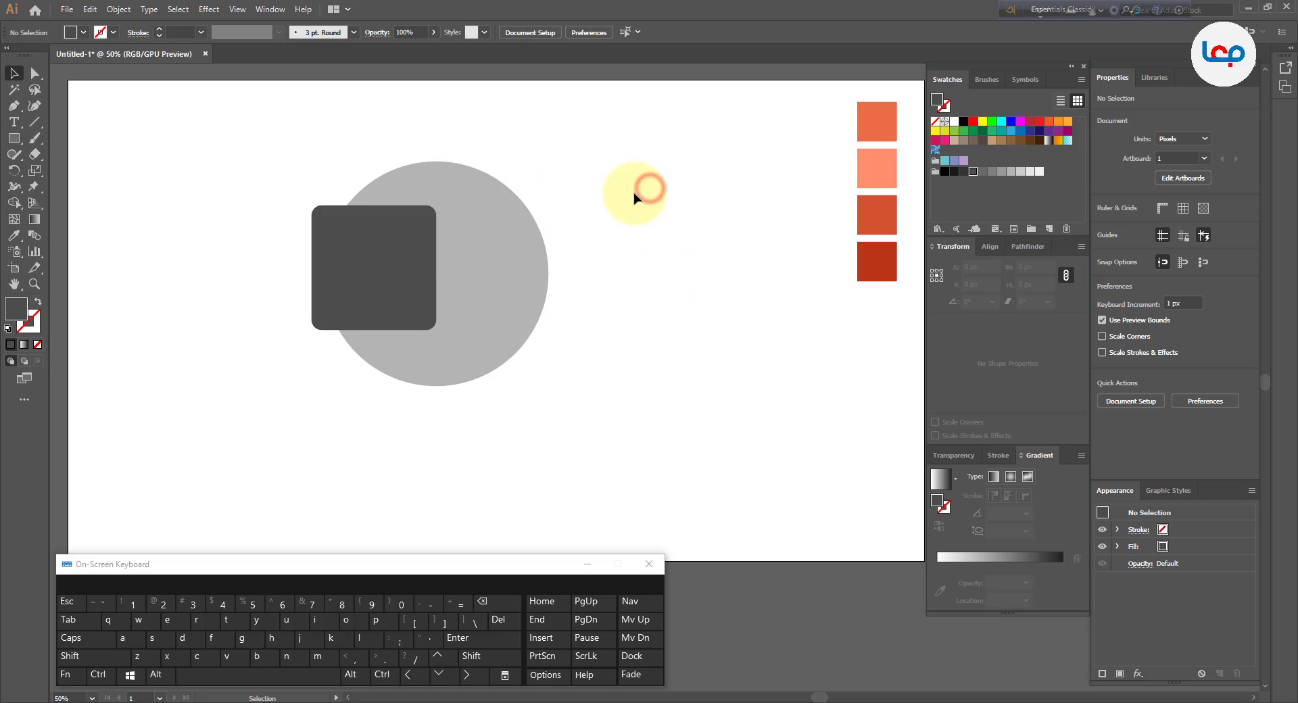
- Colour the upper-left quarter of the circle with the orange of the topmost sample square, using the Eyedropper
left_click(412, 184)
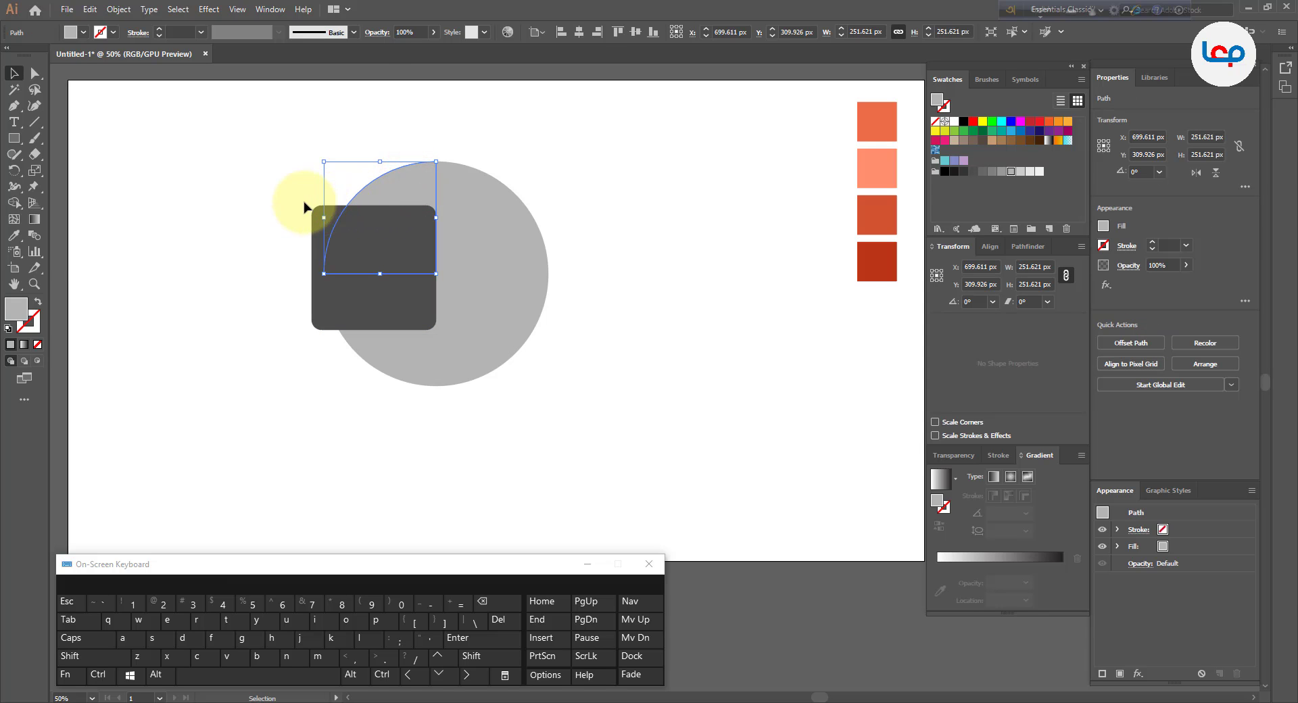
left_click(15, 237)
left_click(887, 122)
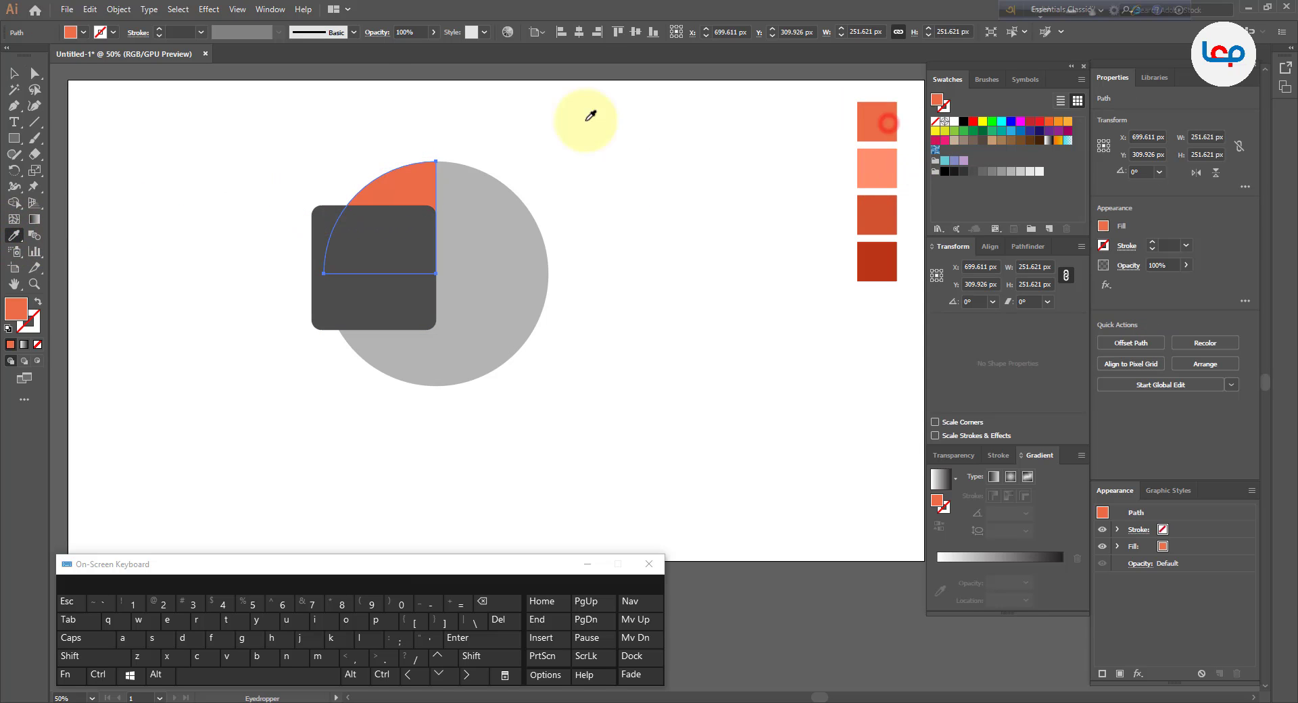
left_click(12, 76)
left_click(99, 136)
- Colour the upper-right quarter of the circle with the light salmon of the second sample square
left_click(505, 209)
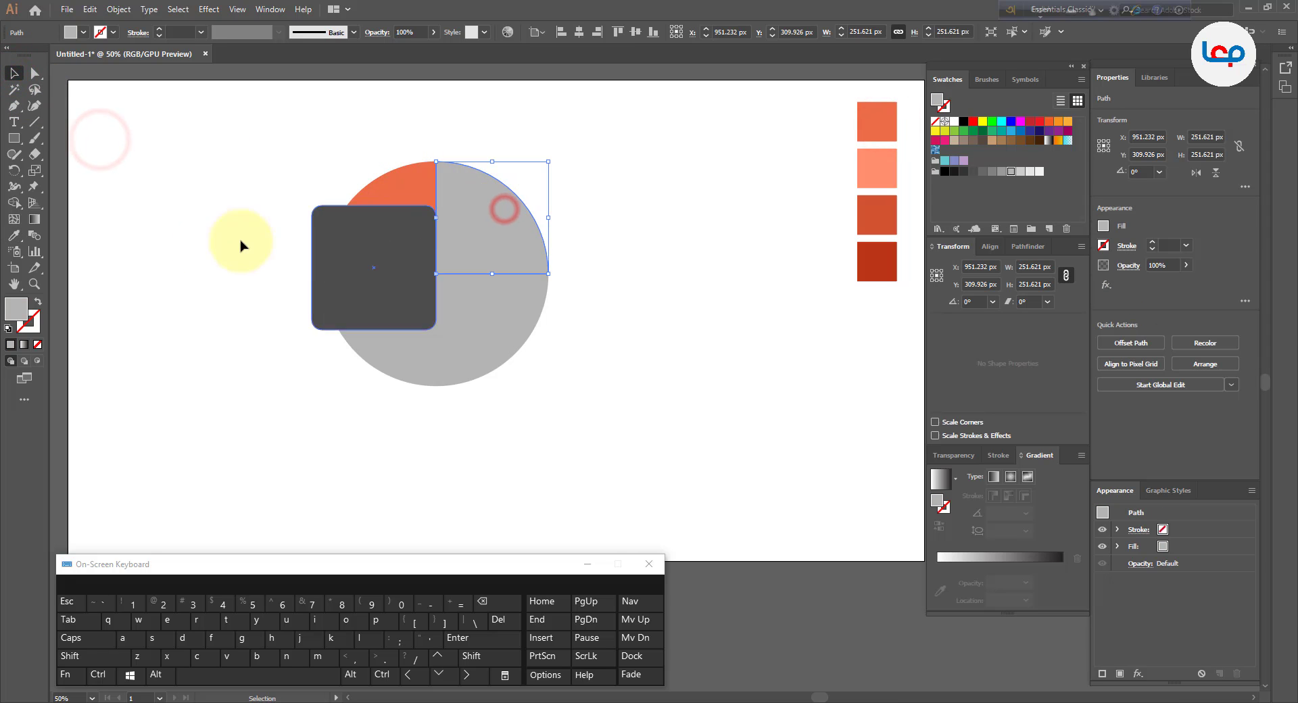
left_click(14, 236)
left_click(886, 163)
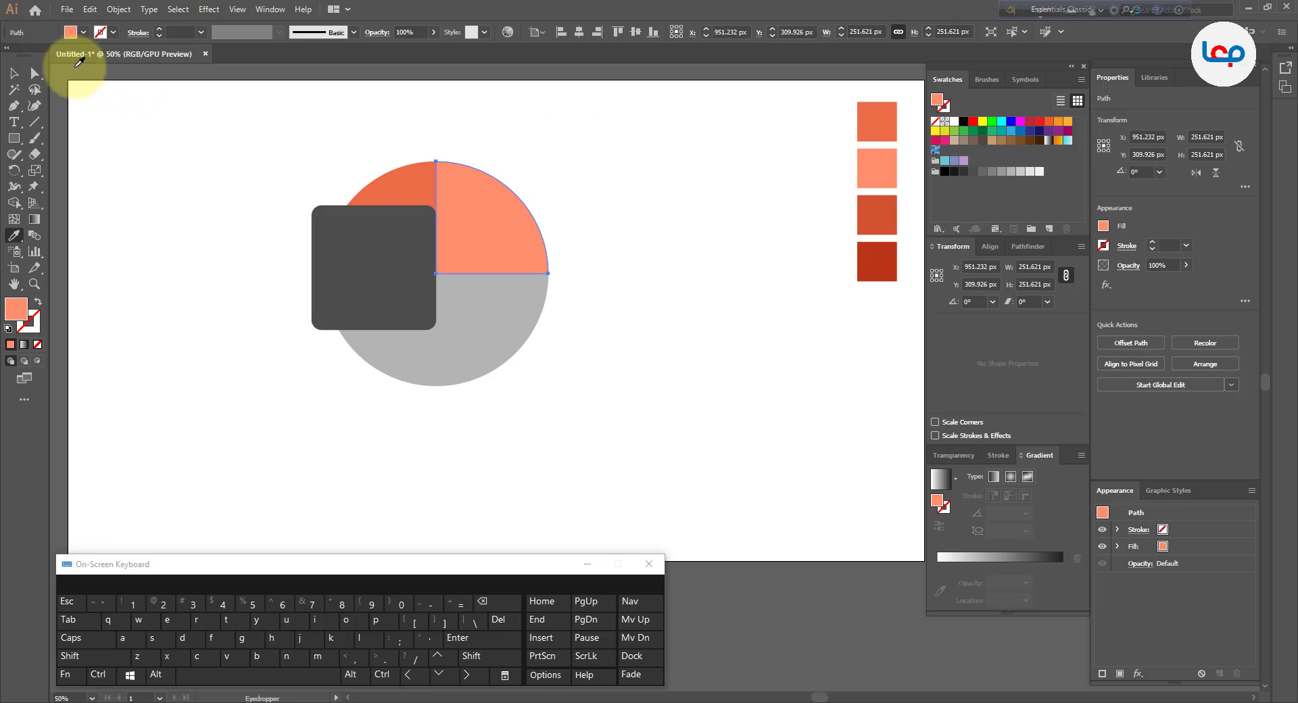
left_click(13, 73)
left_click(144, 156)
- Colour both lower quarters of the circle with the dark orange of the third sample square
left_click(487, 305)
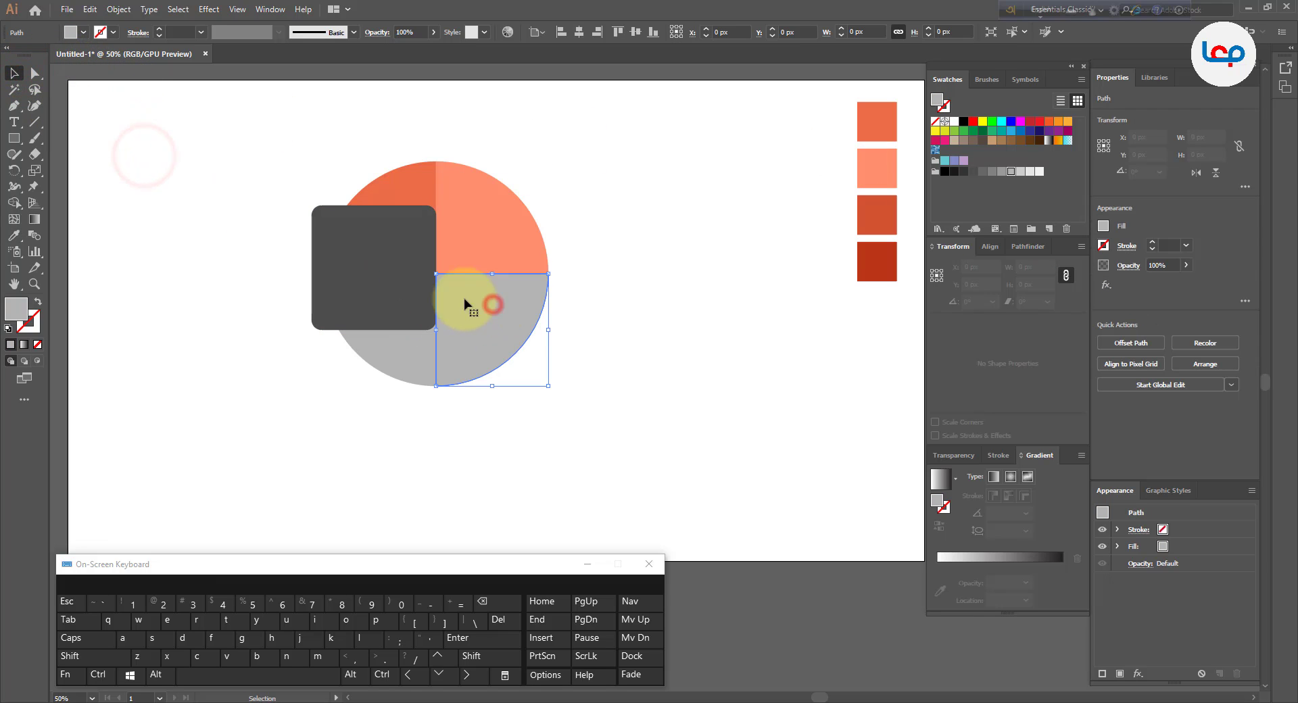
left_click_drag(497, 448, 396, 363)
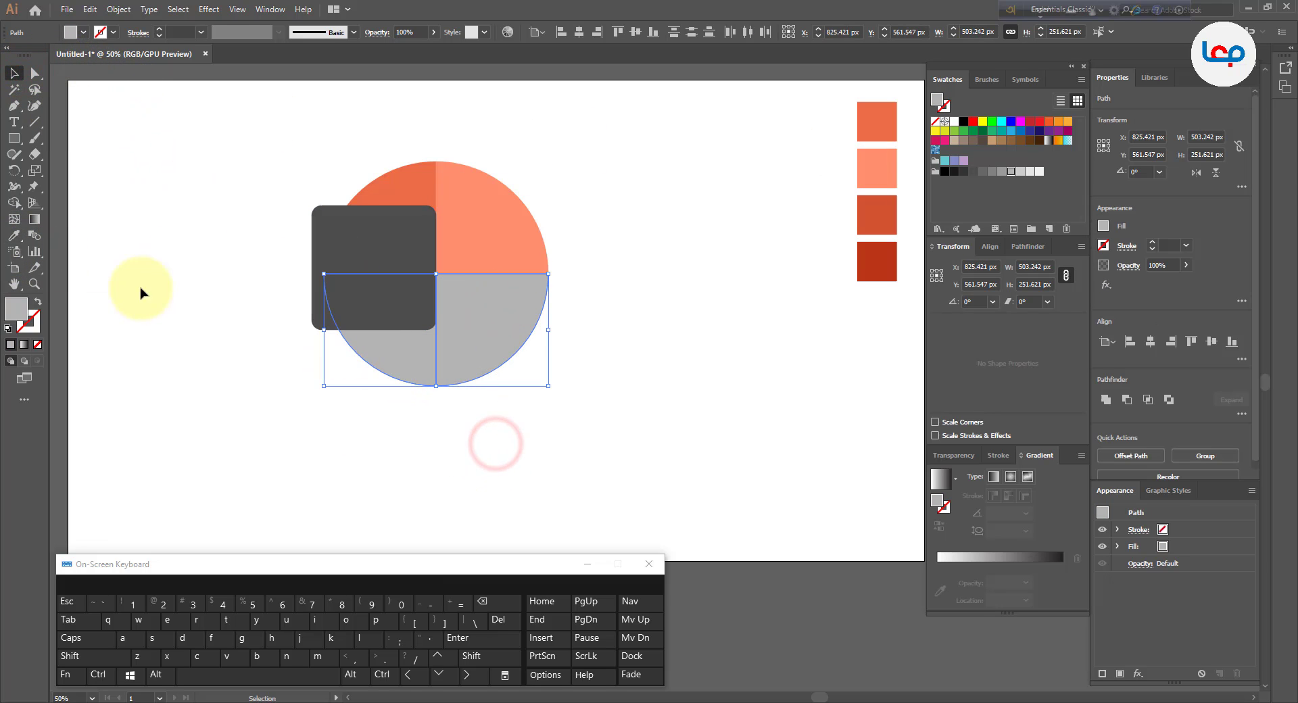
left_click(14, 236)
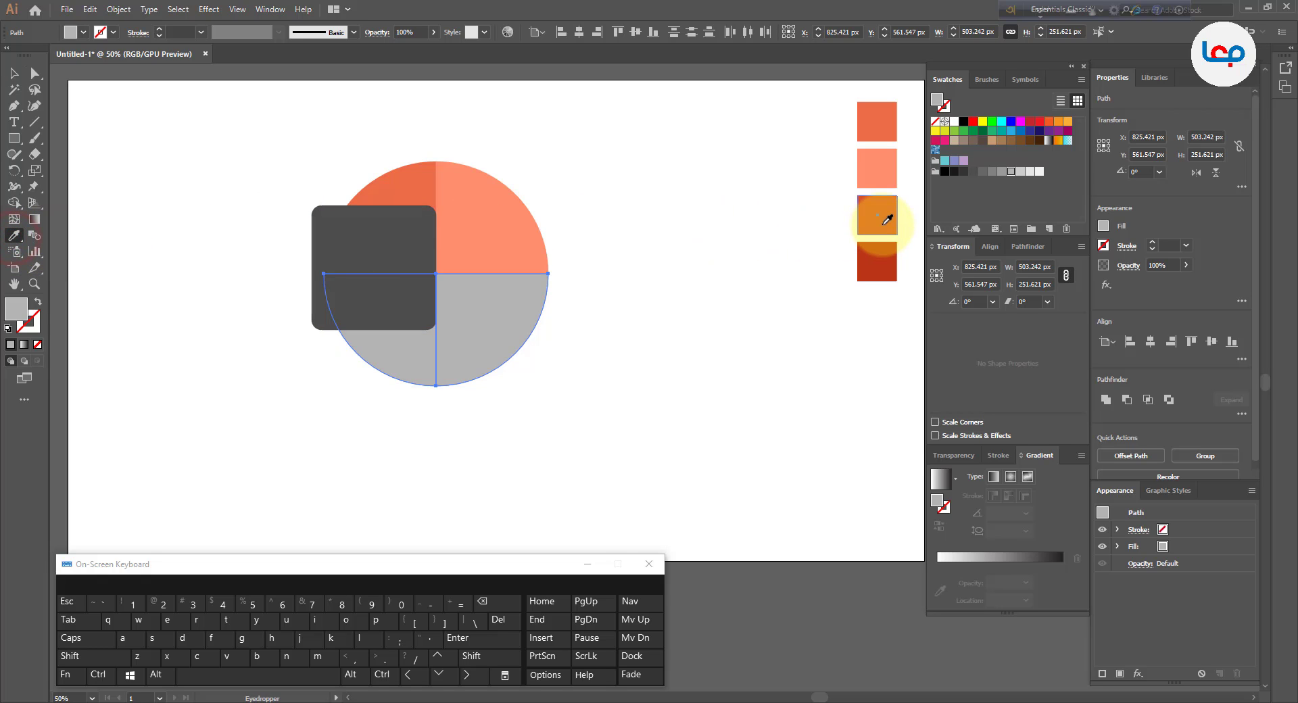
left_click(881, 223)
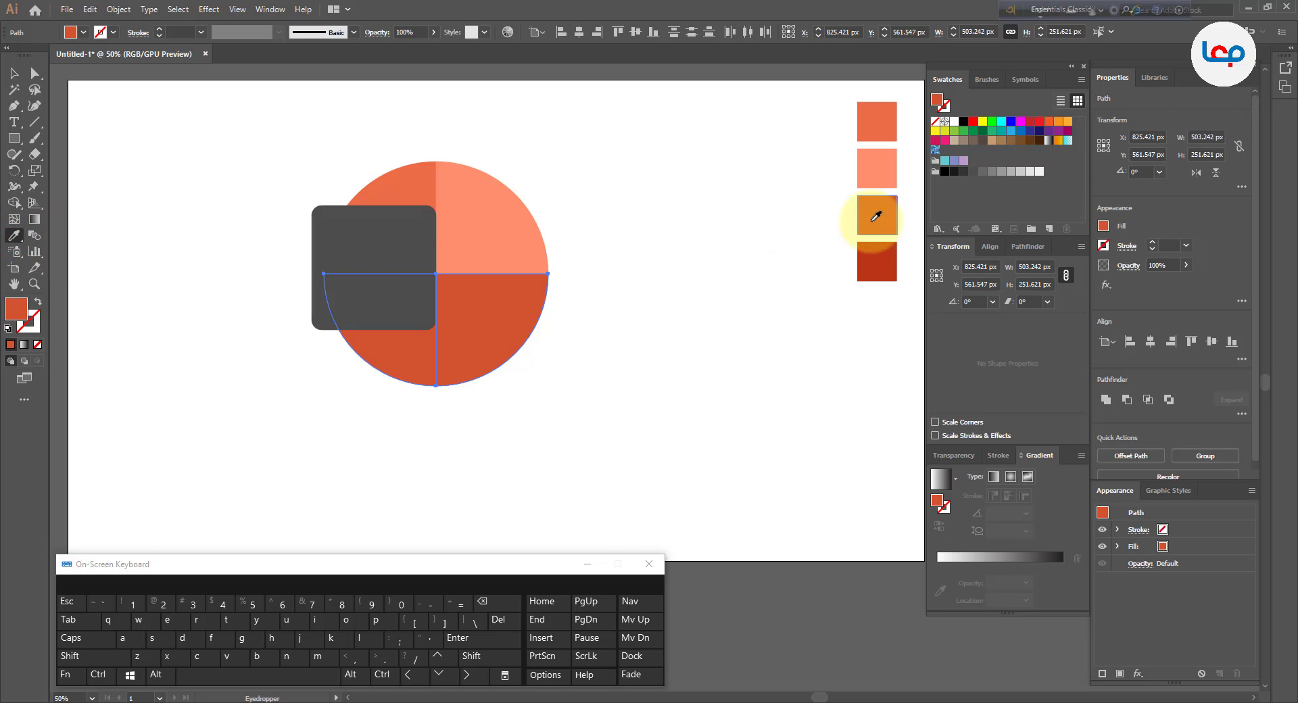
left_click(14, 73)
left_click(187, 181)
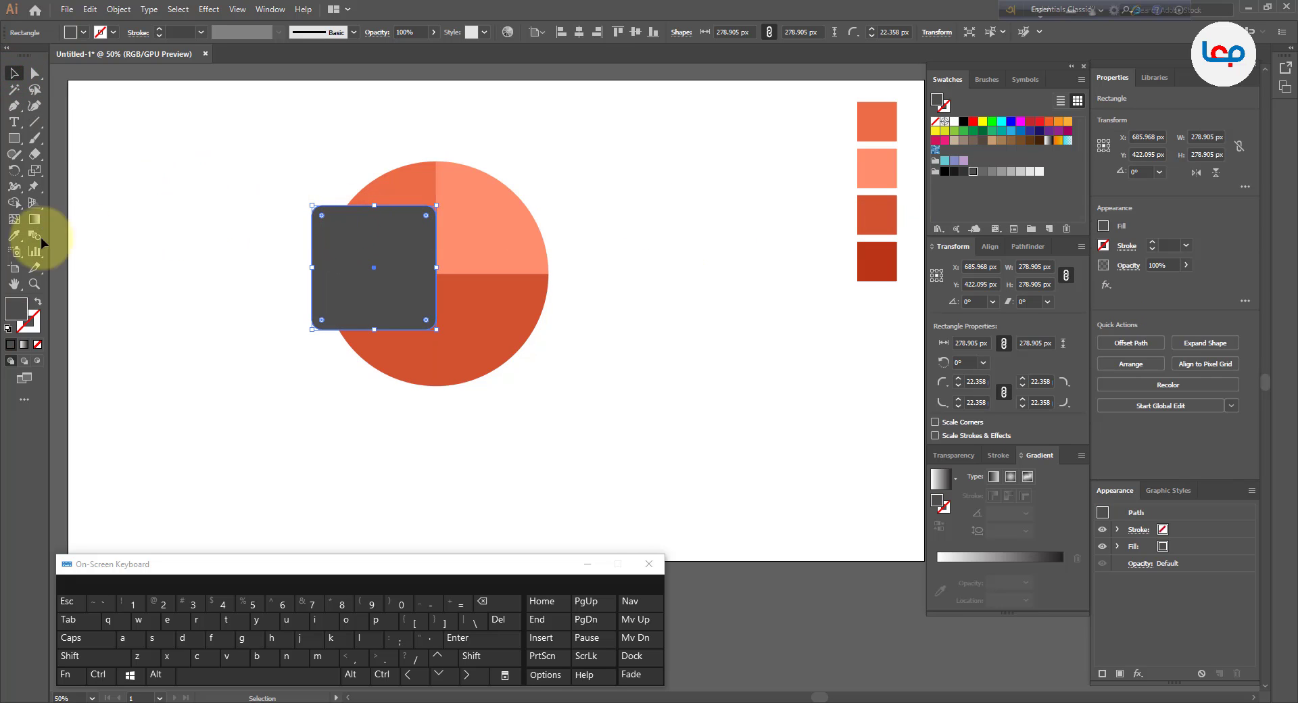
- Colour the rounded square with the dark red of the lowest sample square, using the Eyedropper
left_click(15, 235)
left_click(877, 262)
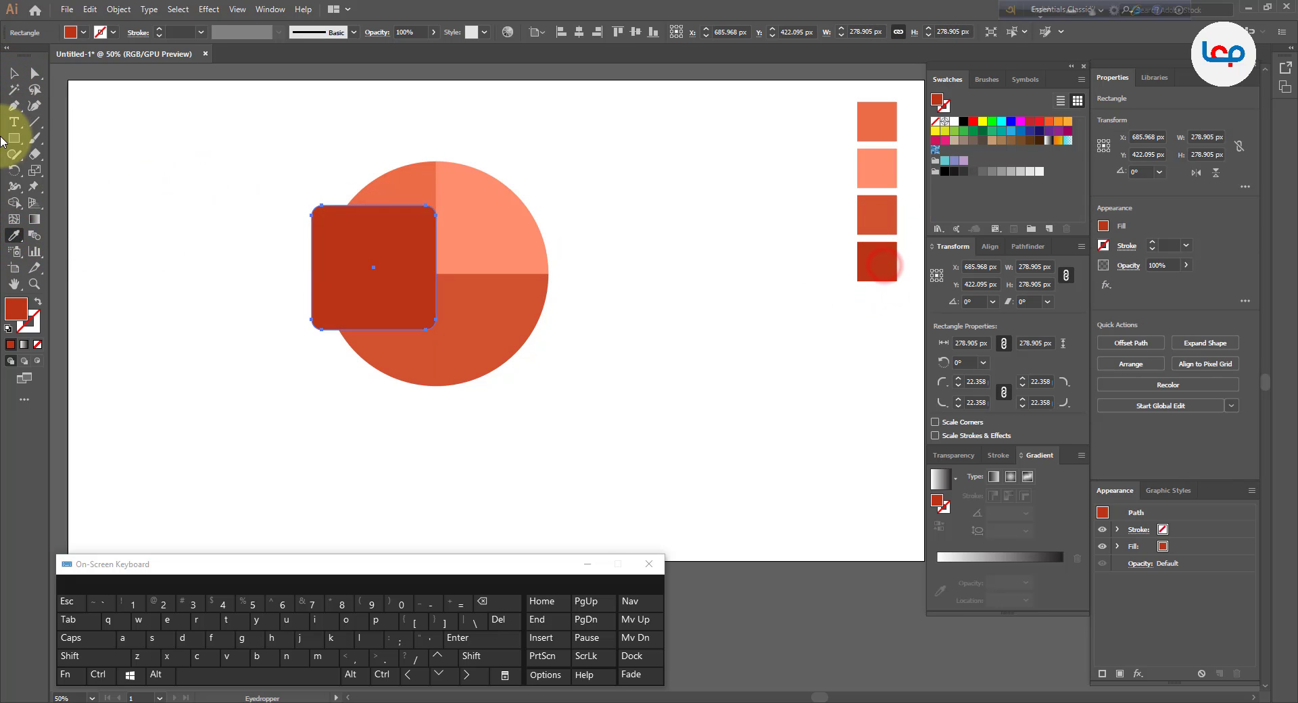
left_click(15, 73)
left_click(118, 190)
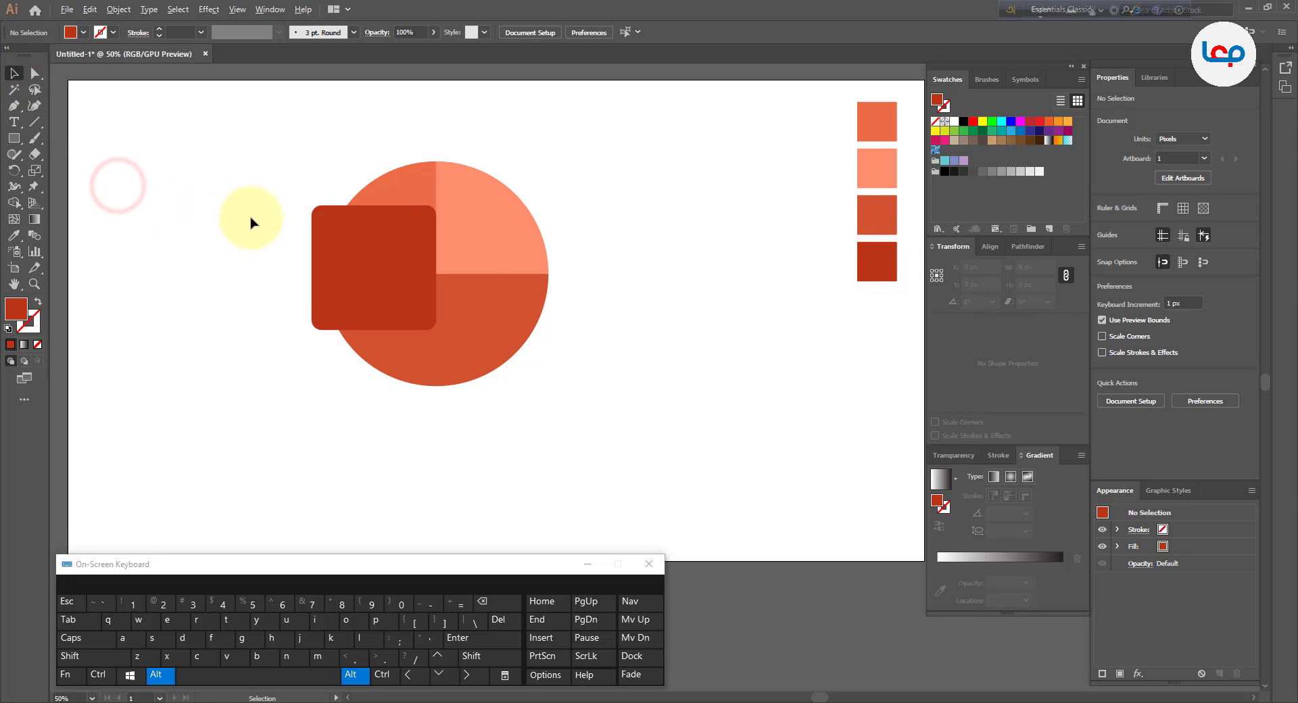
scroll(251, 215, "up", 1, "alt")
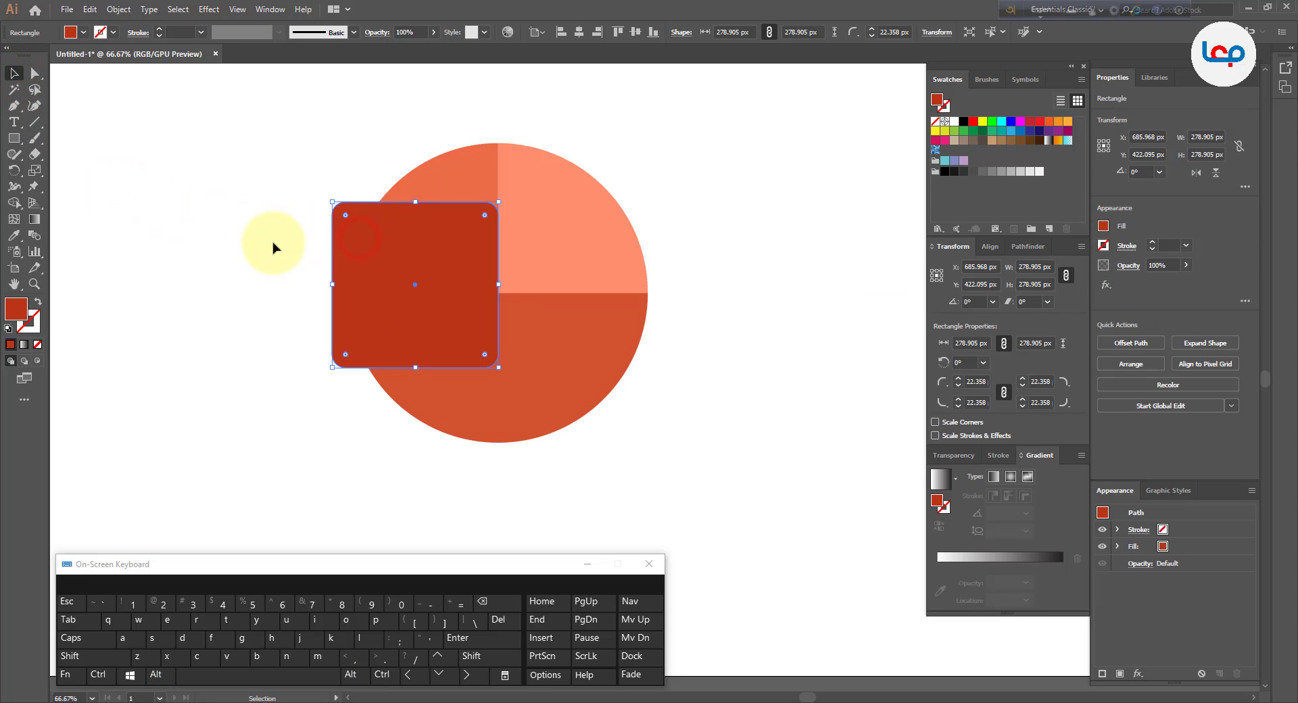
left_click(191, 243)
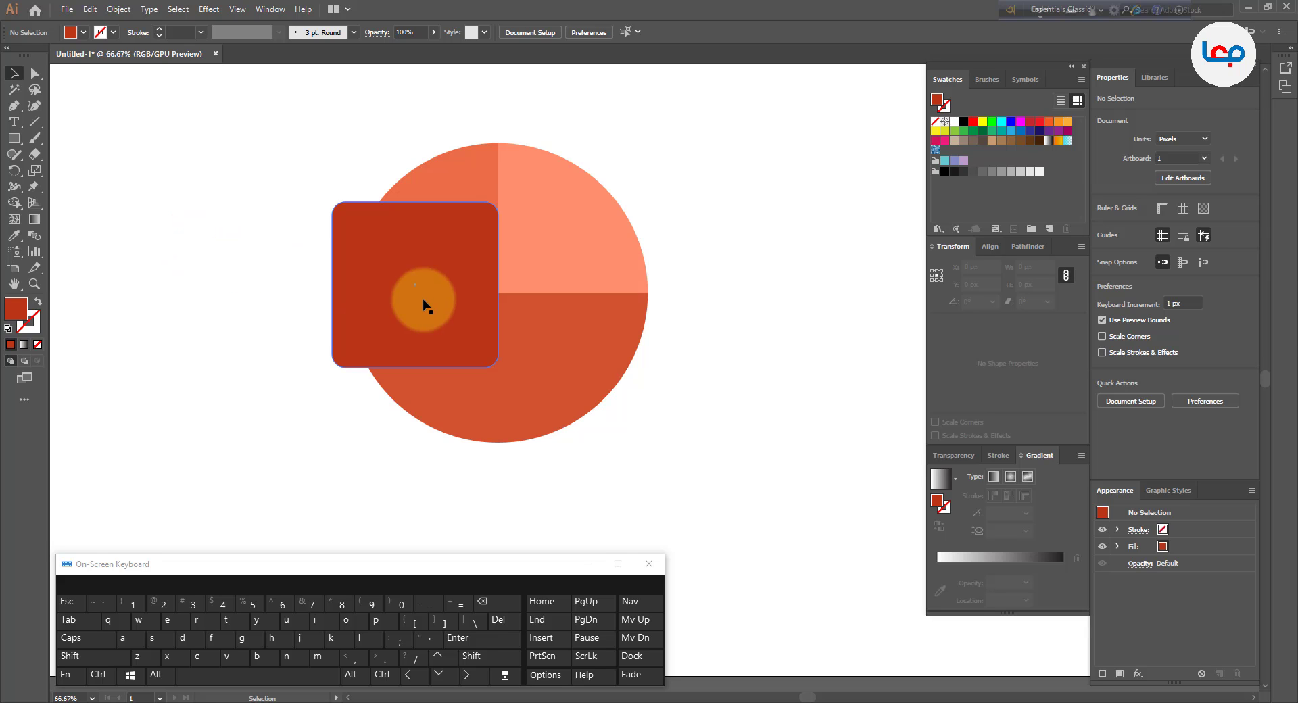
scroll(269, 272, "down", 1, "alt")
scroll(505, 251, "up", 1, "alt")
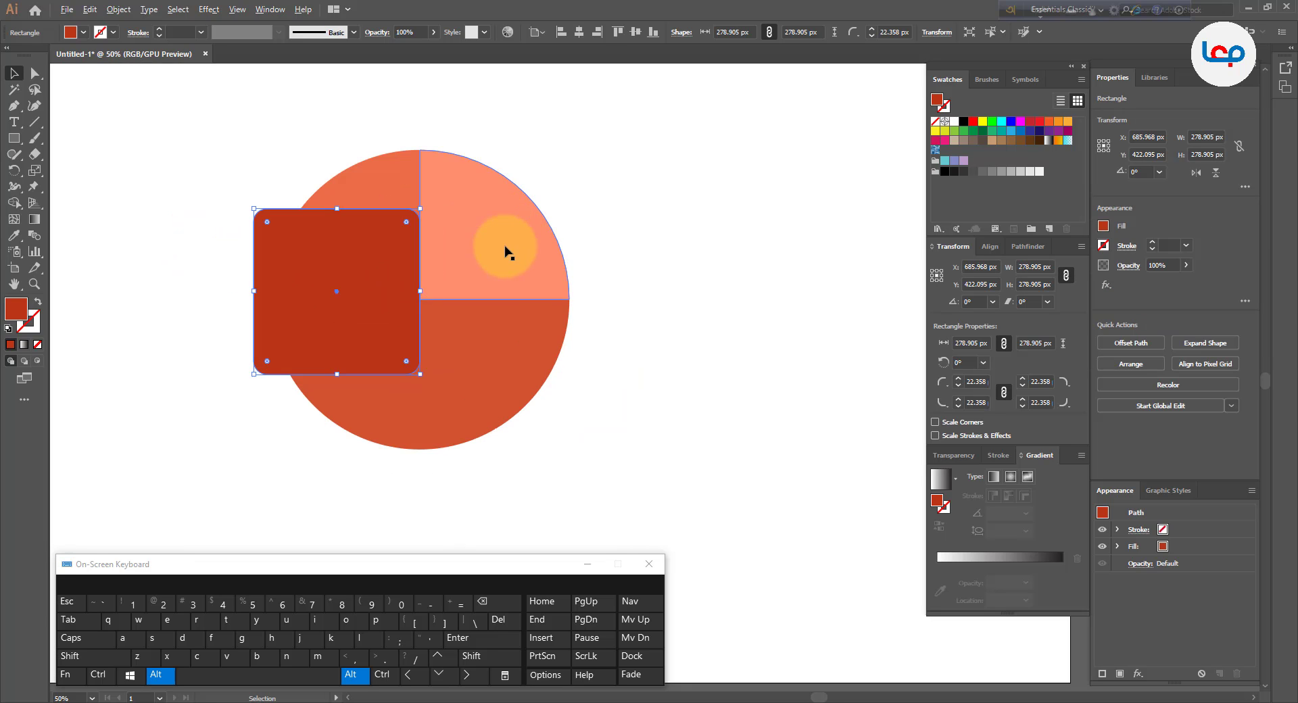
left_click(588, 161)
left_click(286, 220)
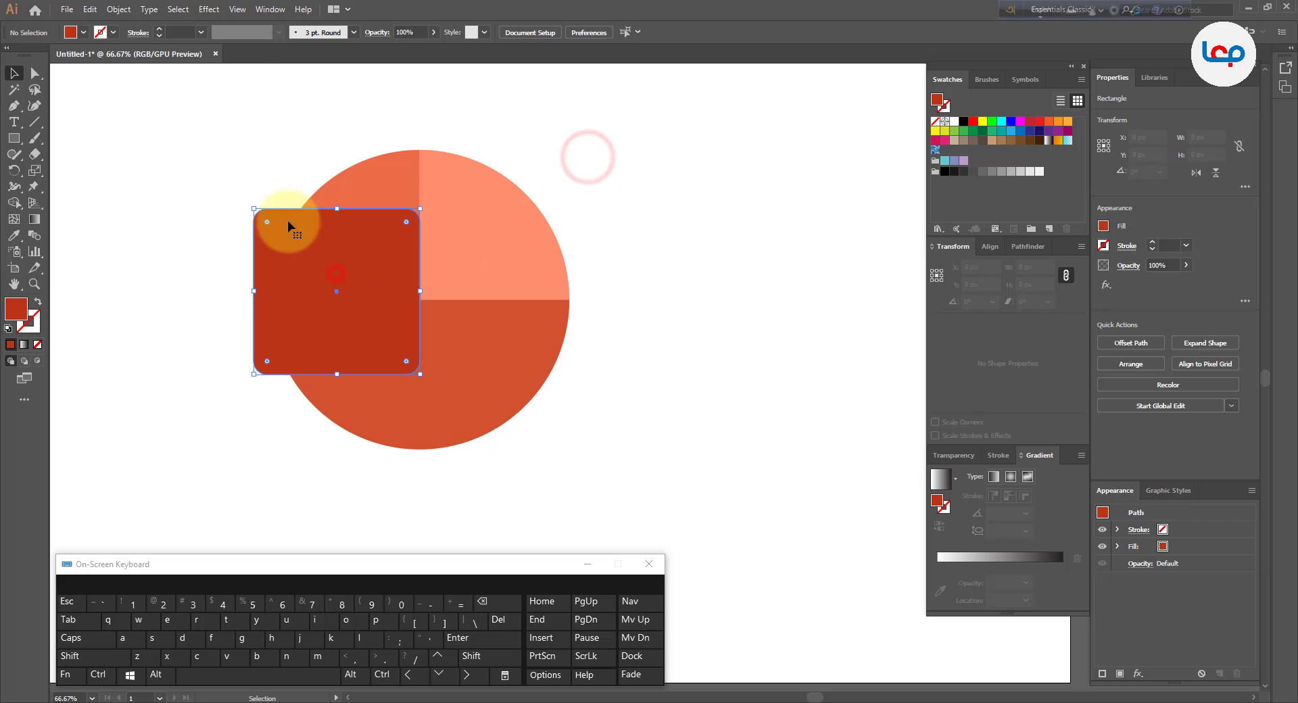
left_click(208, 9)
mouse_move(267, 163)
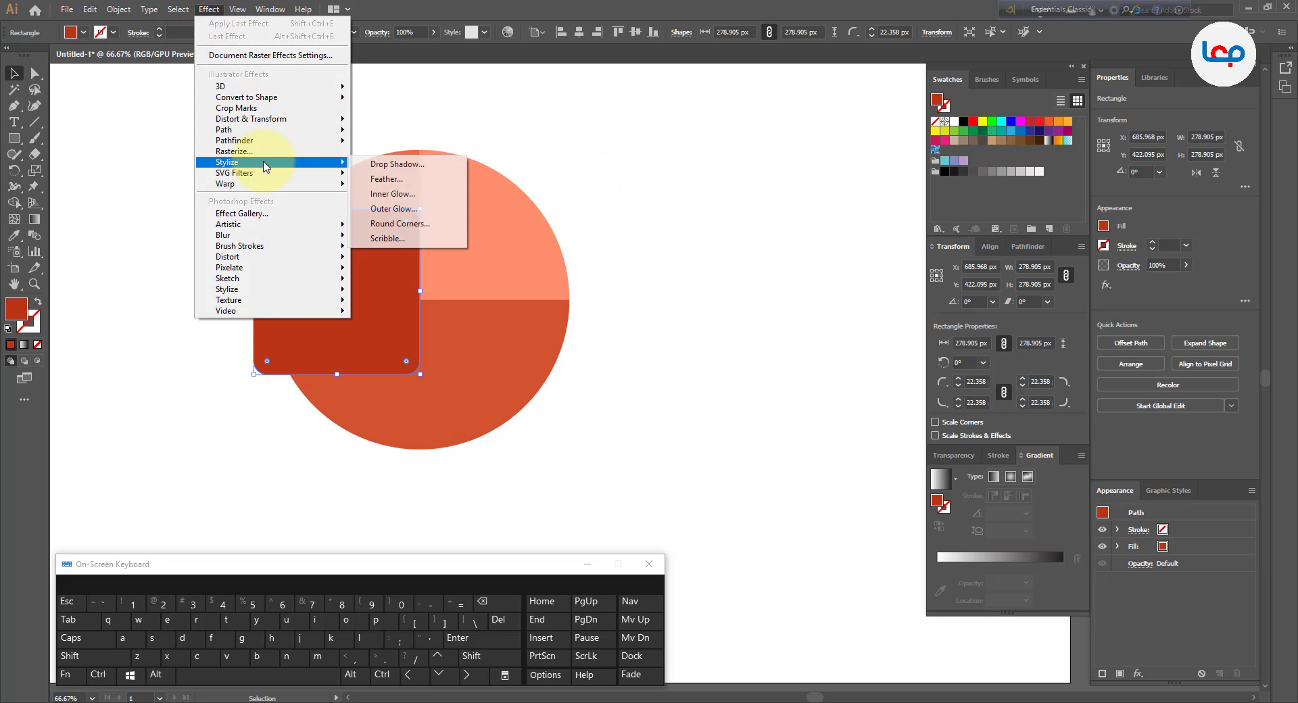
left_click(408, 165)
left_click_drag(858, 257, 710, 217)
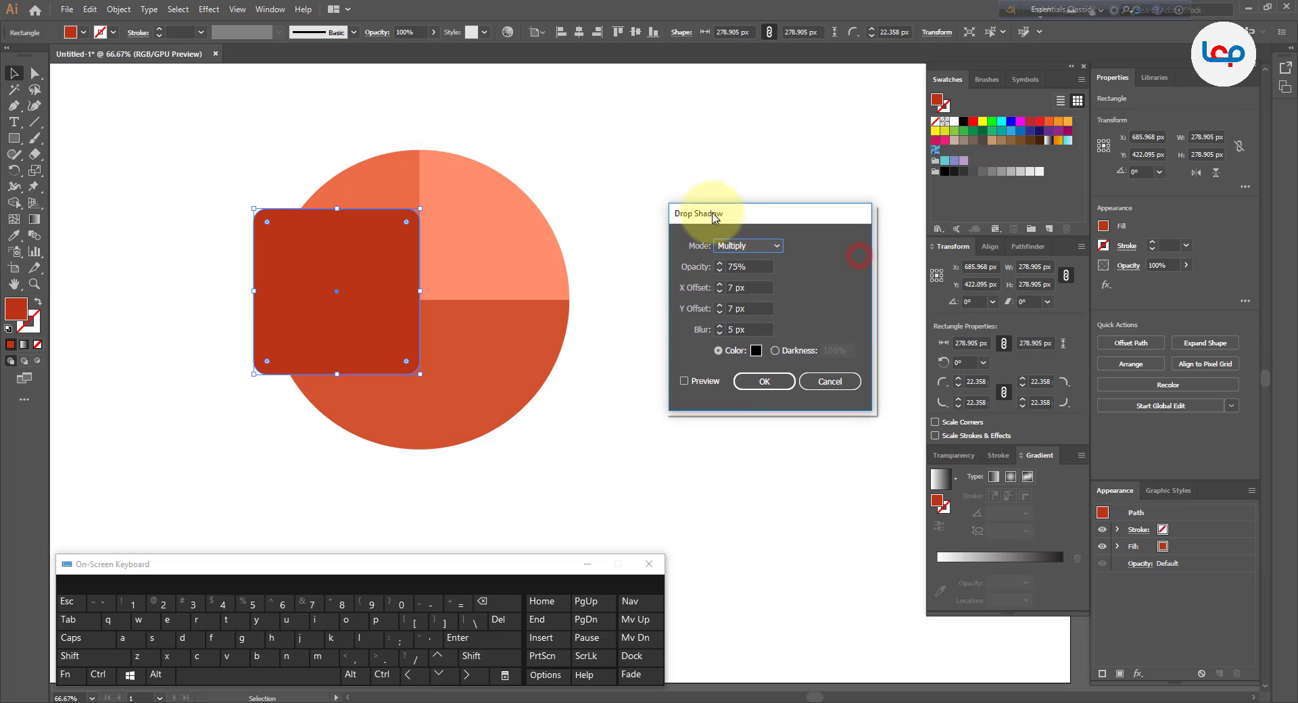
left_click(684, 381)
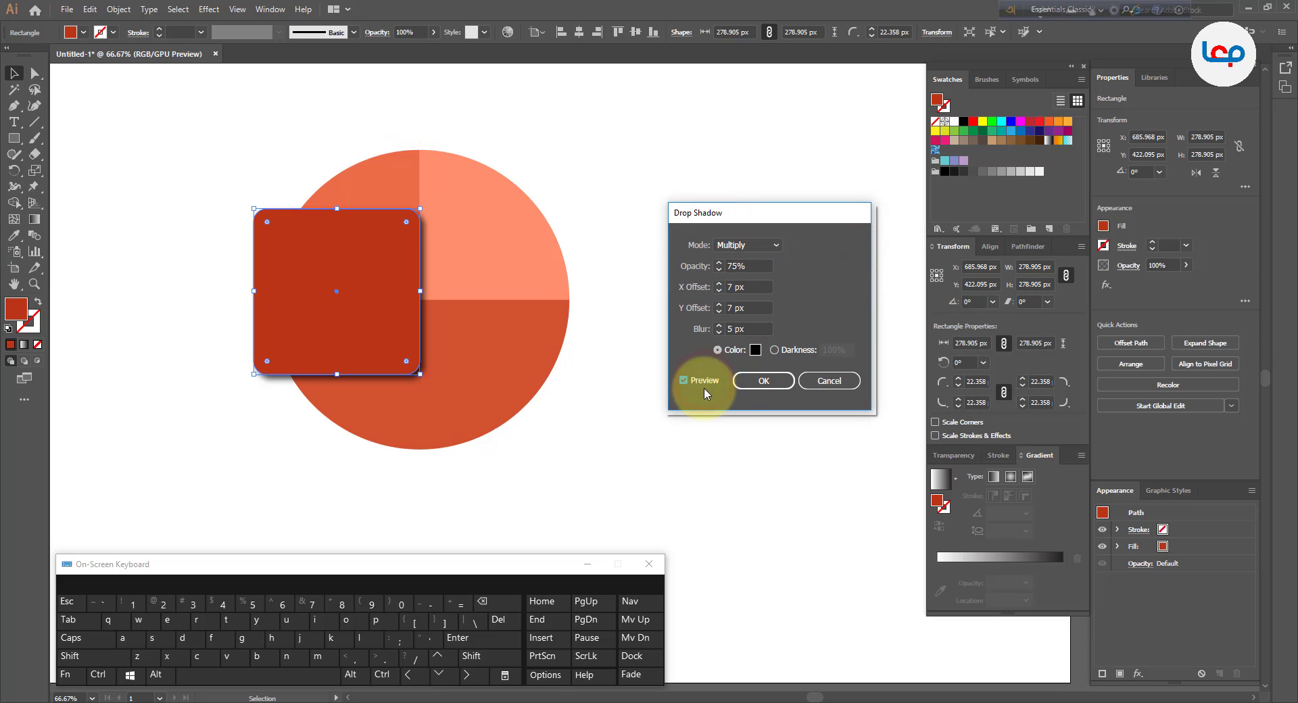
double_click(731, 328)
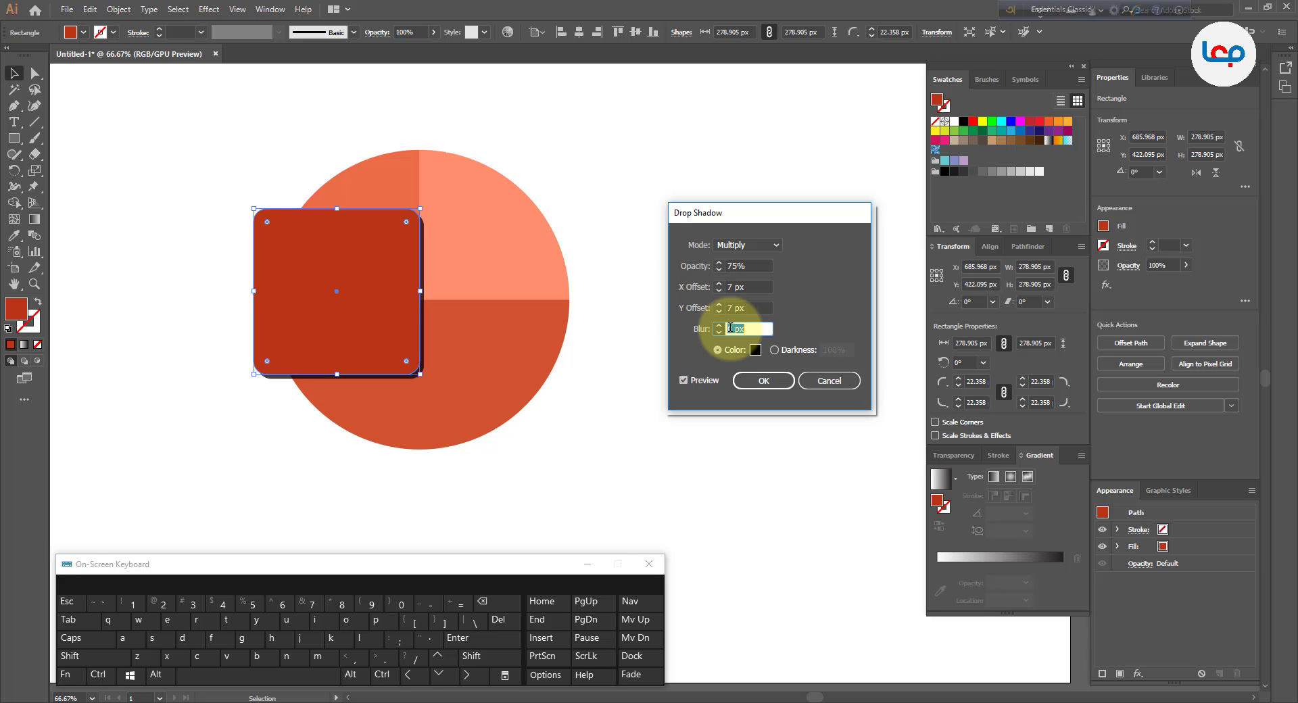
left_click(819, 380)
left_click(643, 409)
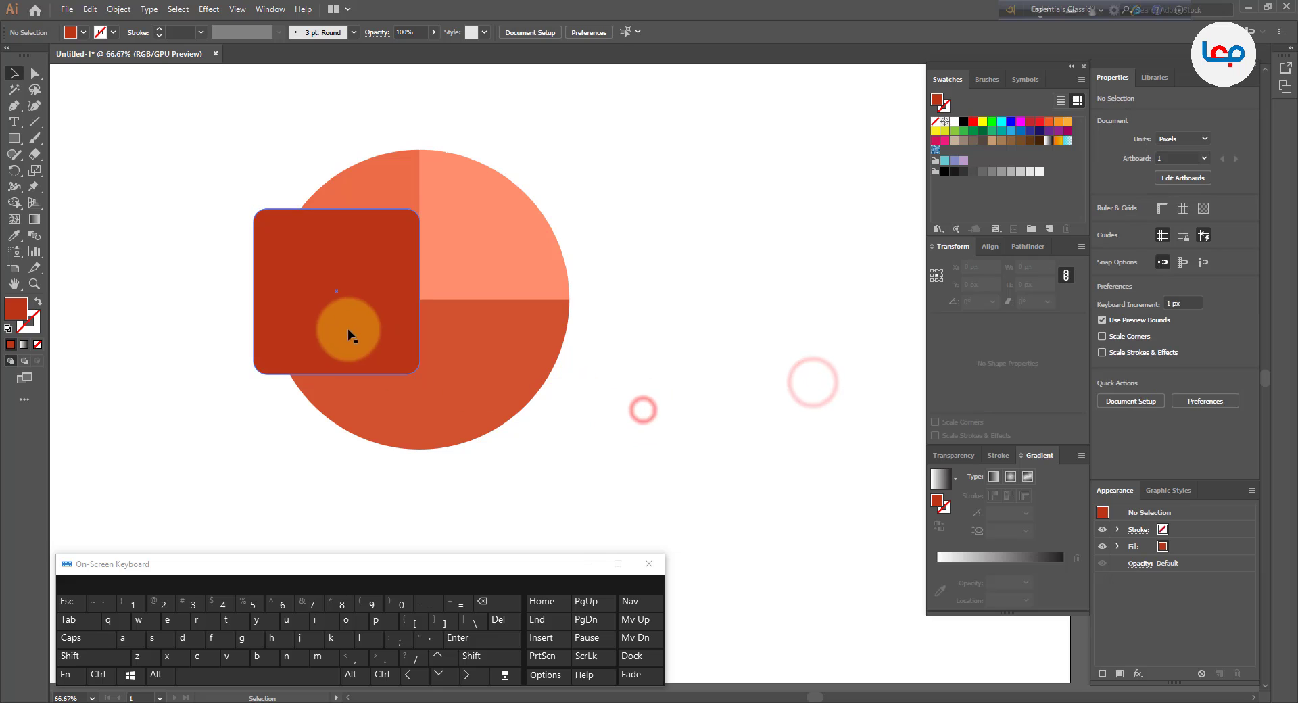
- Duplicate the dark red rounded square straight upward by about 11 px
left_click(347, 330)
scroll(345, 266, "up", 1, "alt")
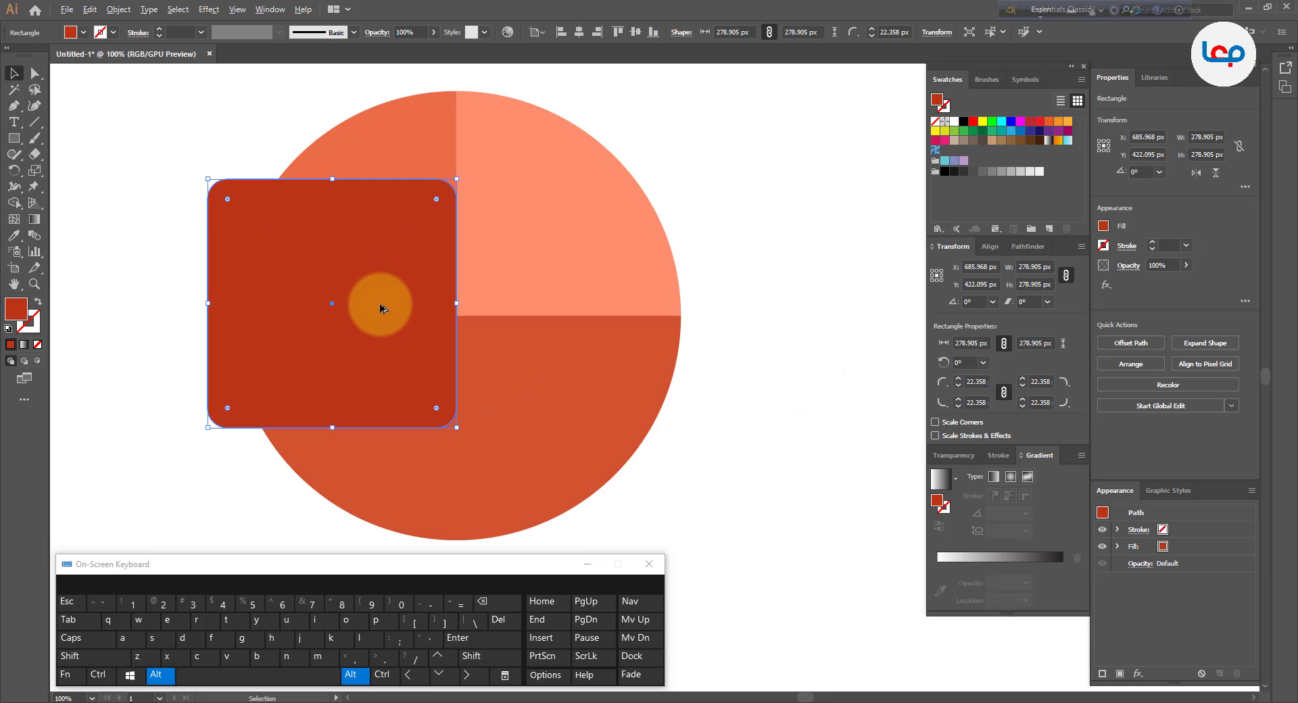
left_click_drag(380, 309, 382, 301)
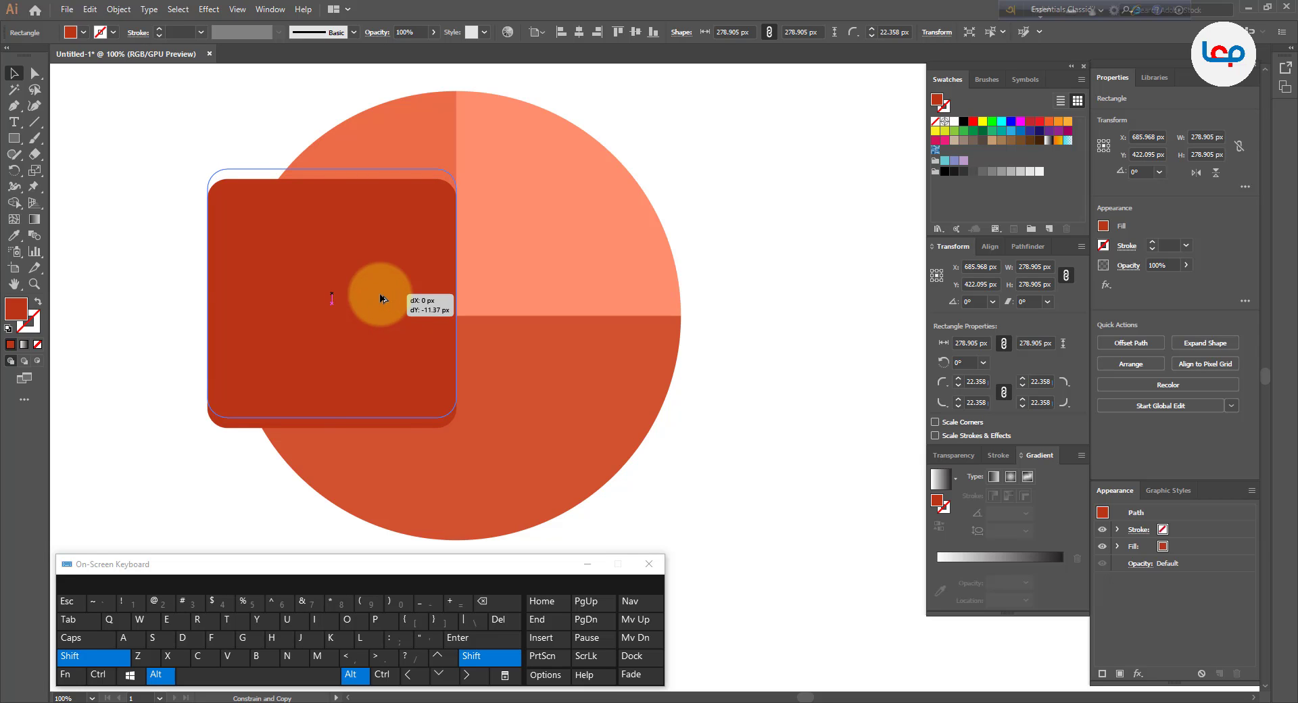
left_click_drag(382, 298, 382, 298)
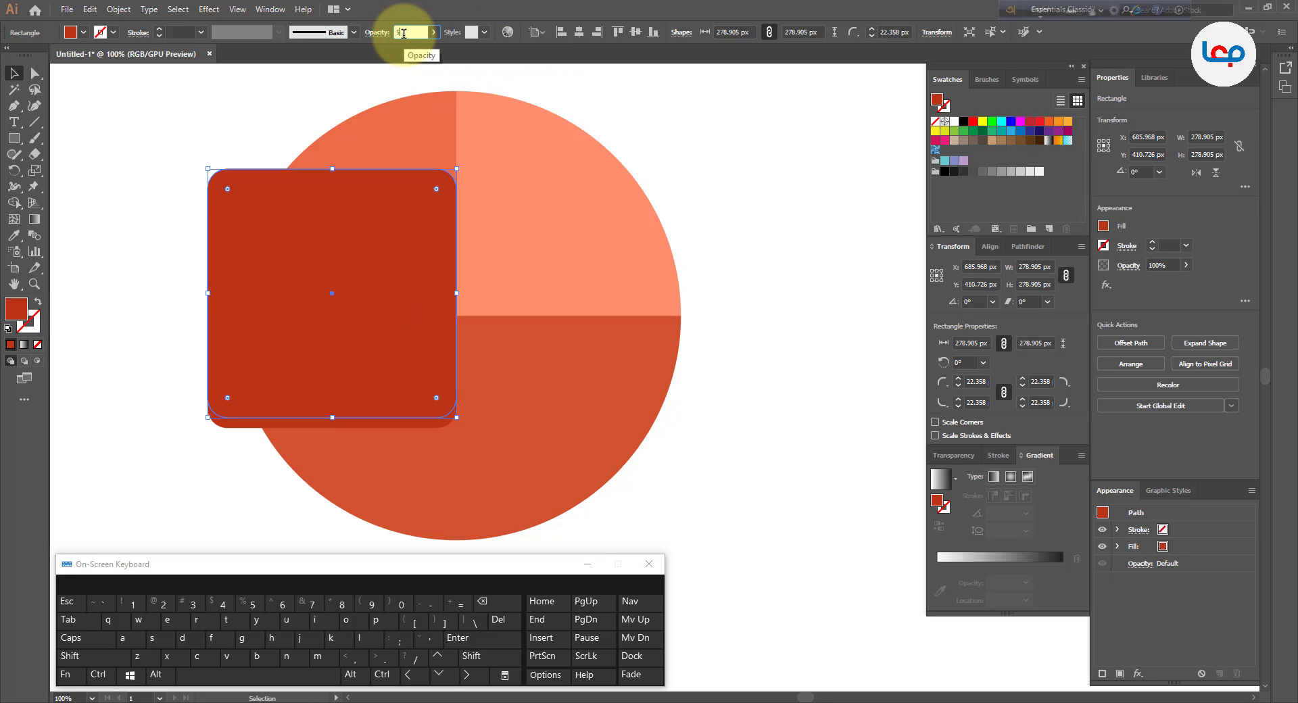
- Set the opacity of the raised rounded square copy to 40%
key("Return")
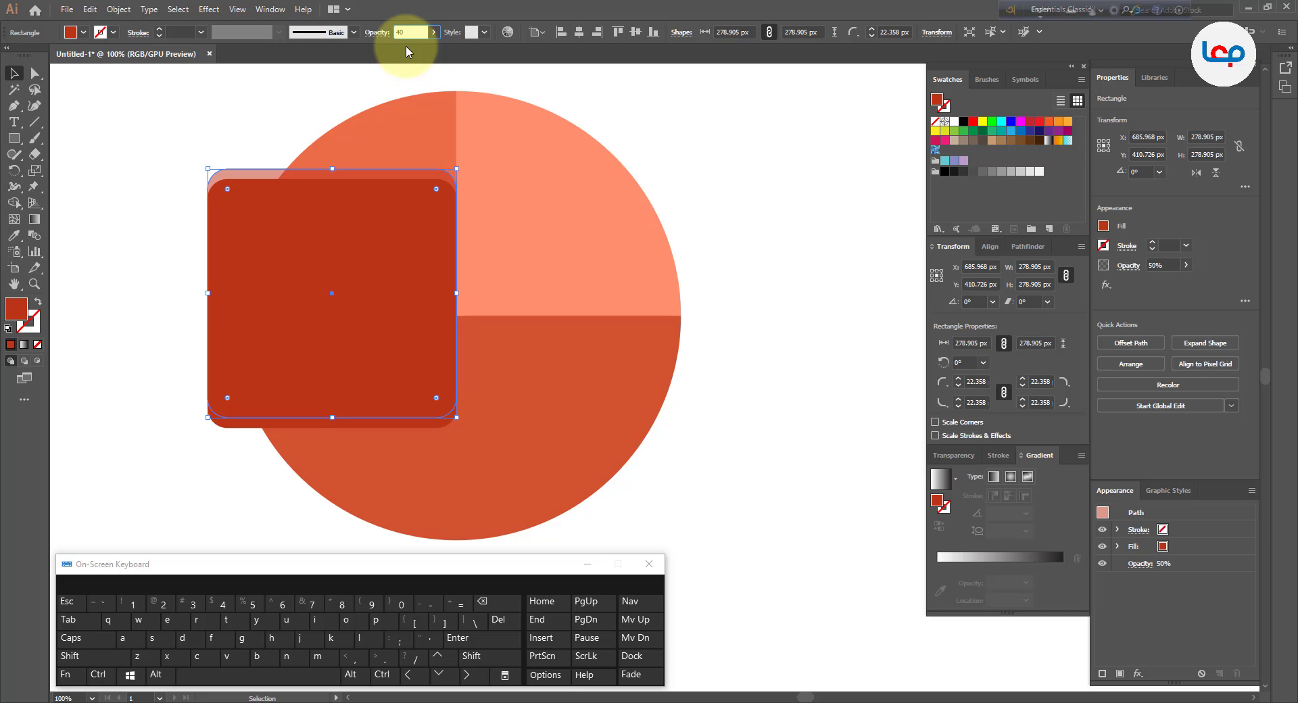
type("40")
key("Return")
left_click(272, 105)
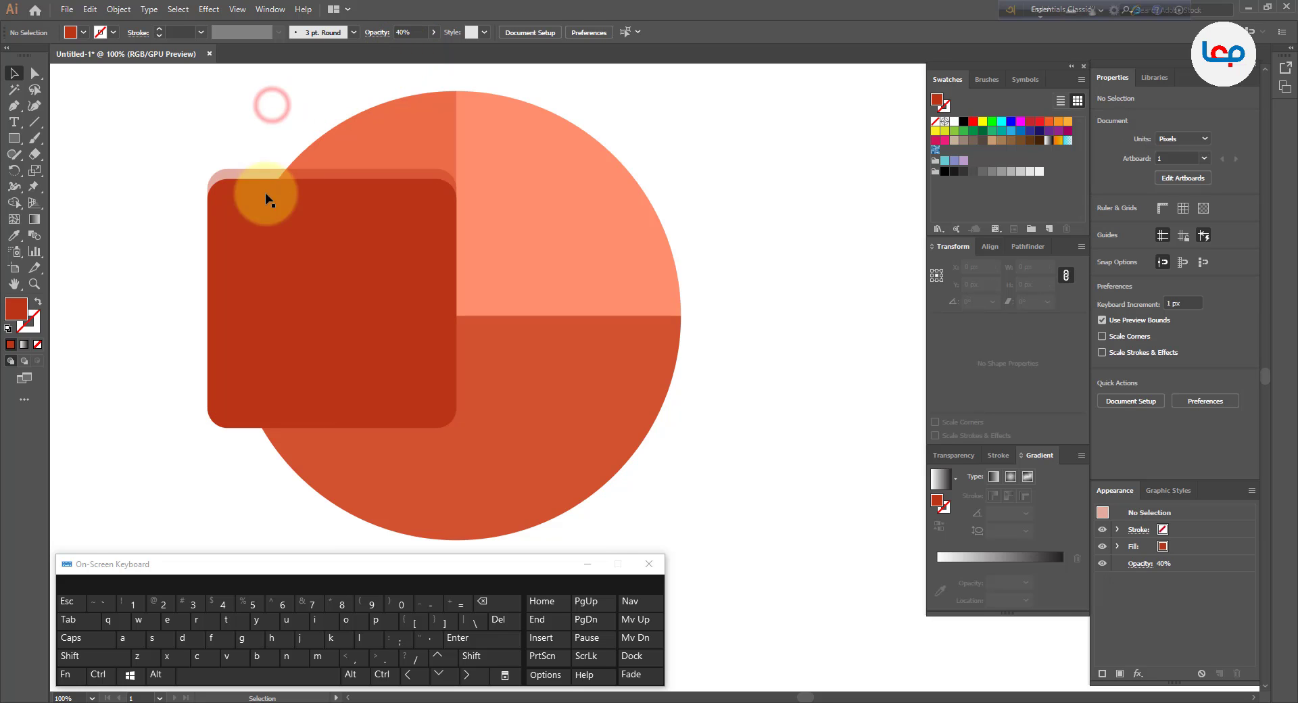
- Bring the original, fully opaque rounded square to the front, above its translucent copy
left_click(241, 427)
right_click(240, 429)
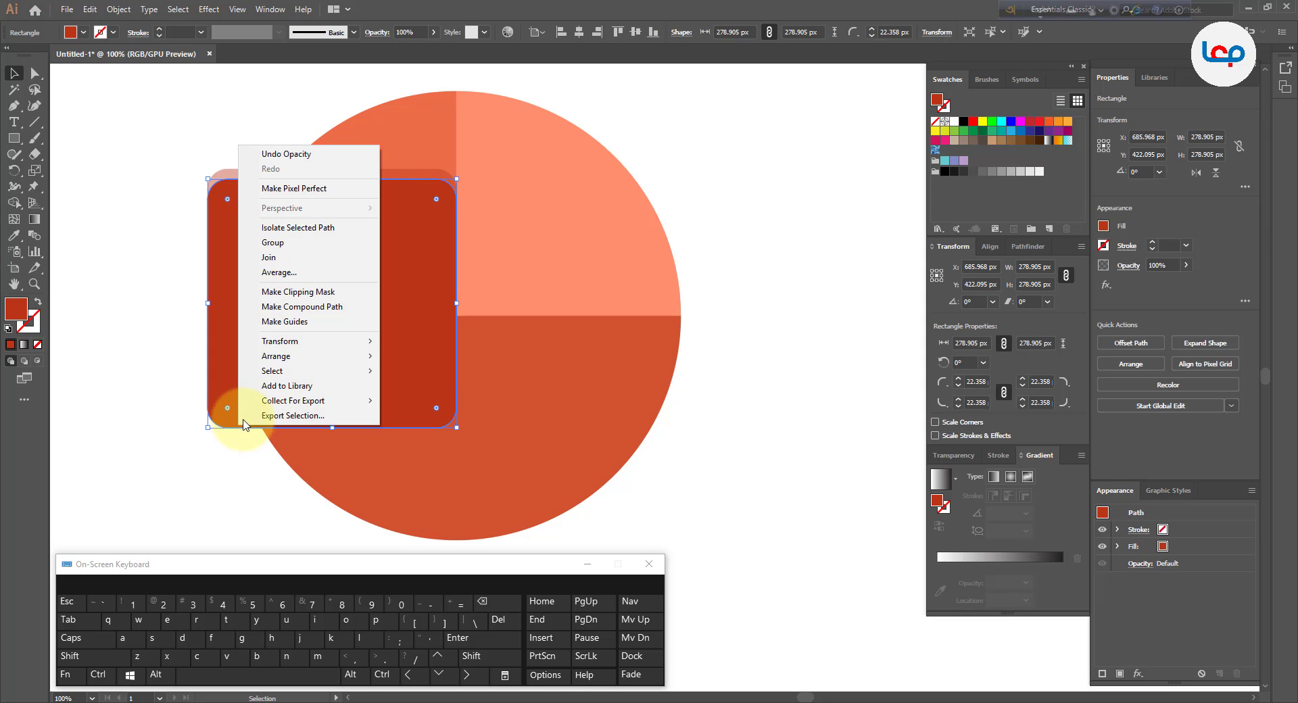
left_click(345, 357)
left_click(449, 359)
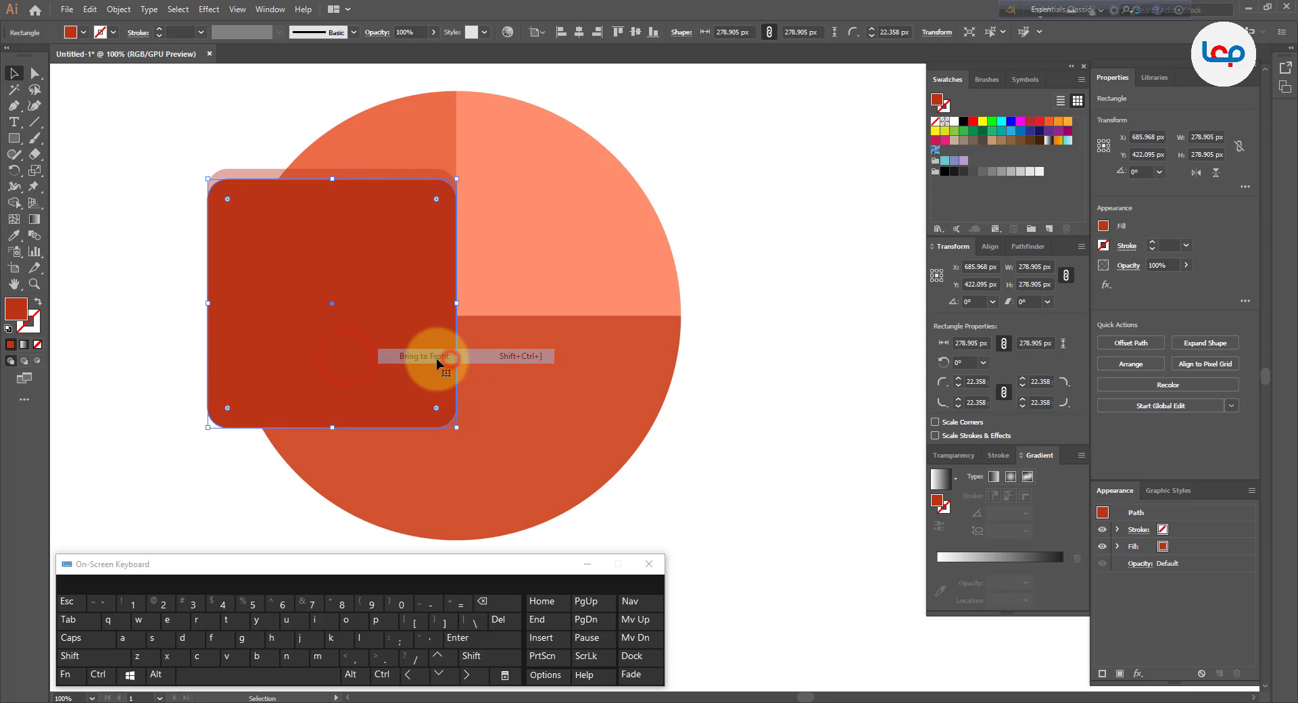
left_click(133, 276)
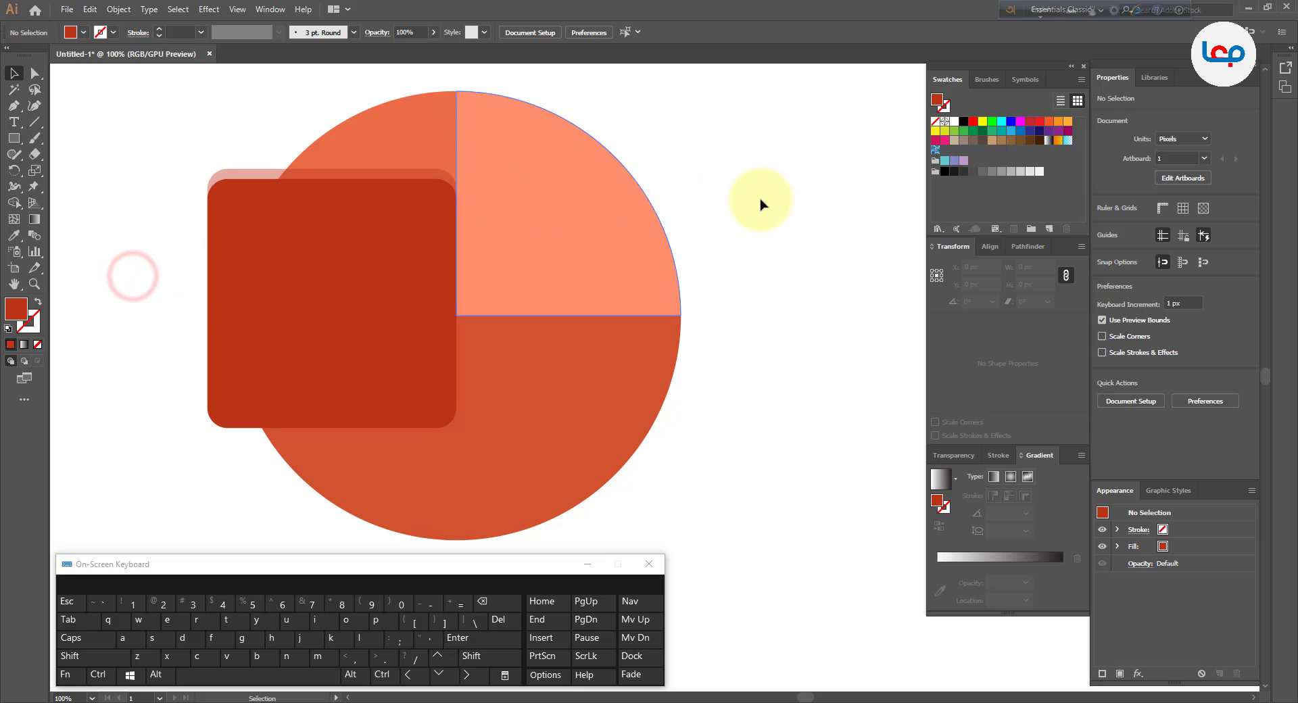
- Duplicate the translucent rounded square horizontally to the right by about 18 px
scroll(449, 203, "down", 1, "alt")
scroll(452, 270, "up", 1, "alt")
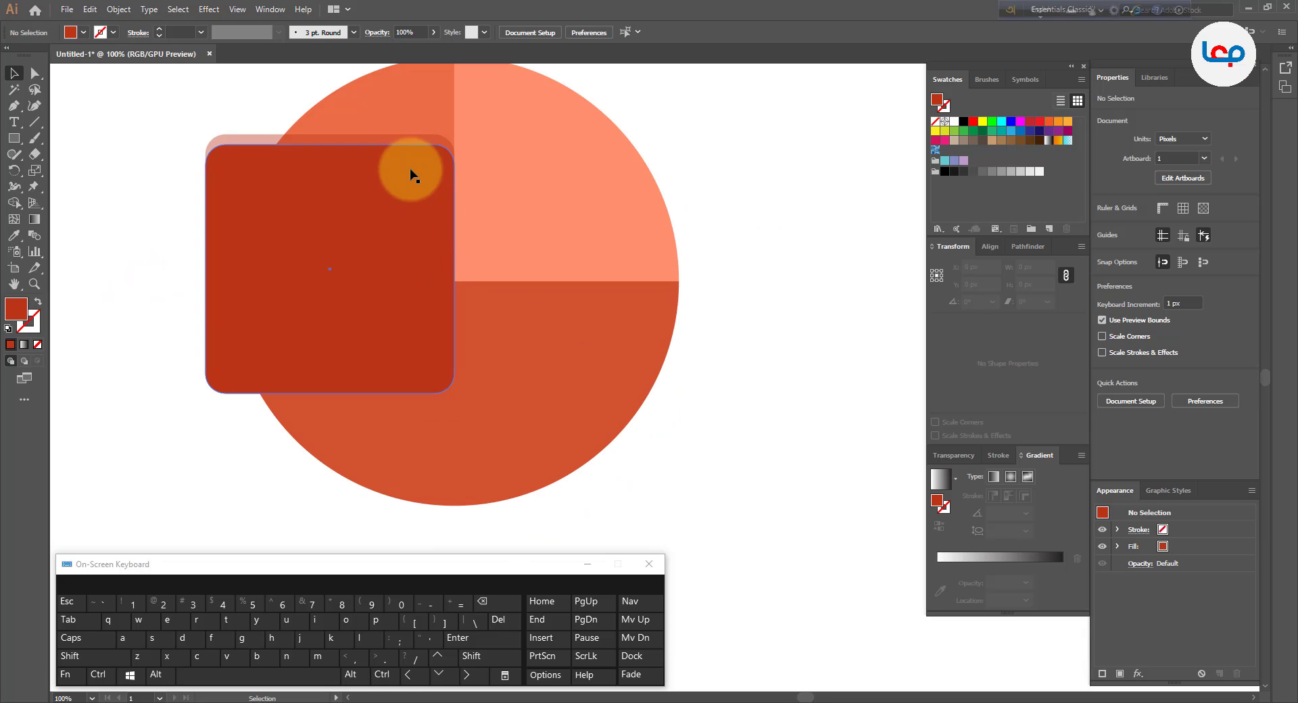
left_click(406, 139)
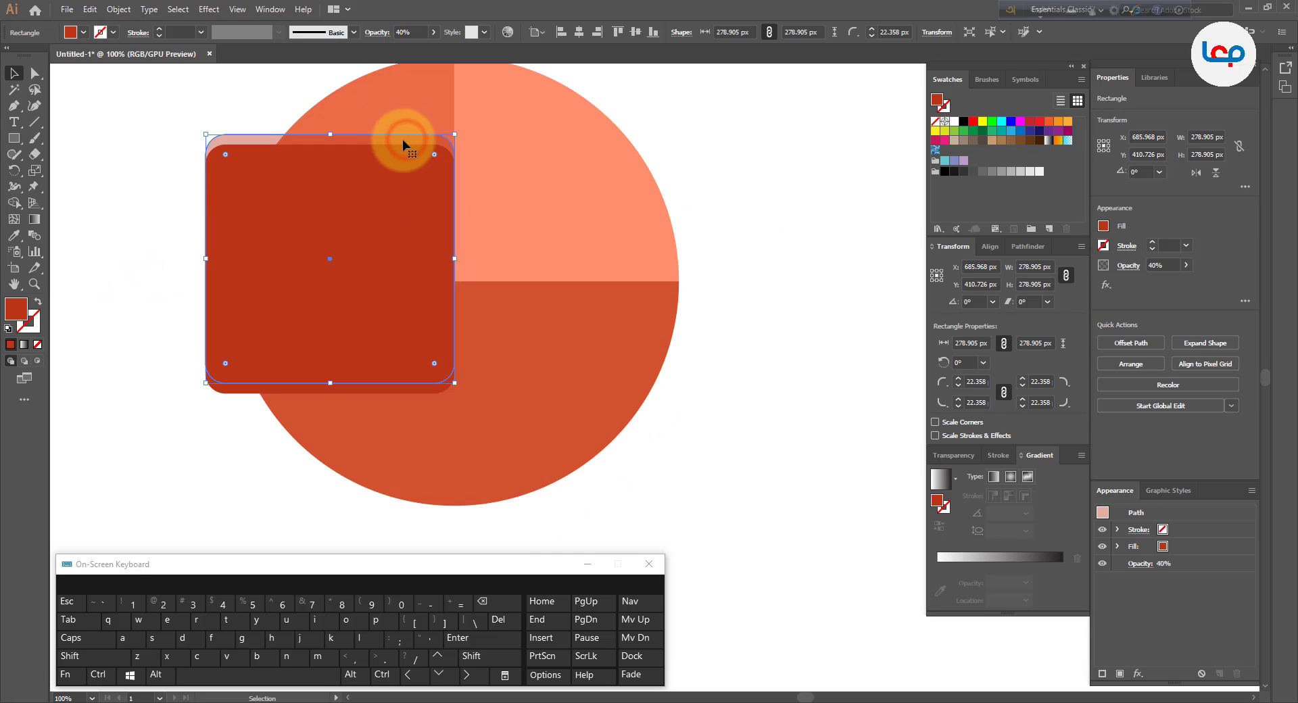
left_click_drag(403, 140, 418, 144)
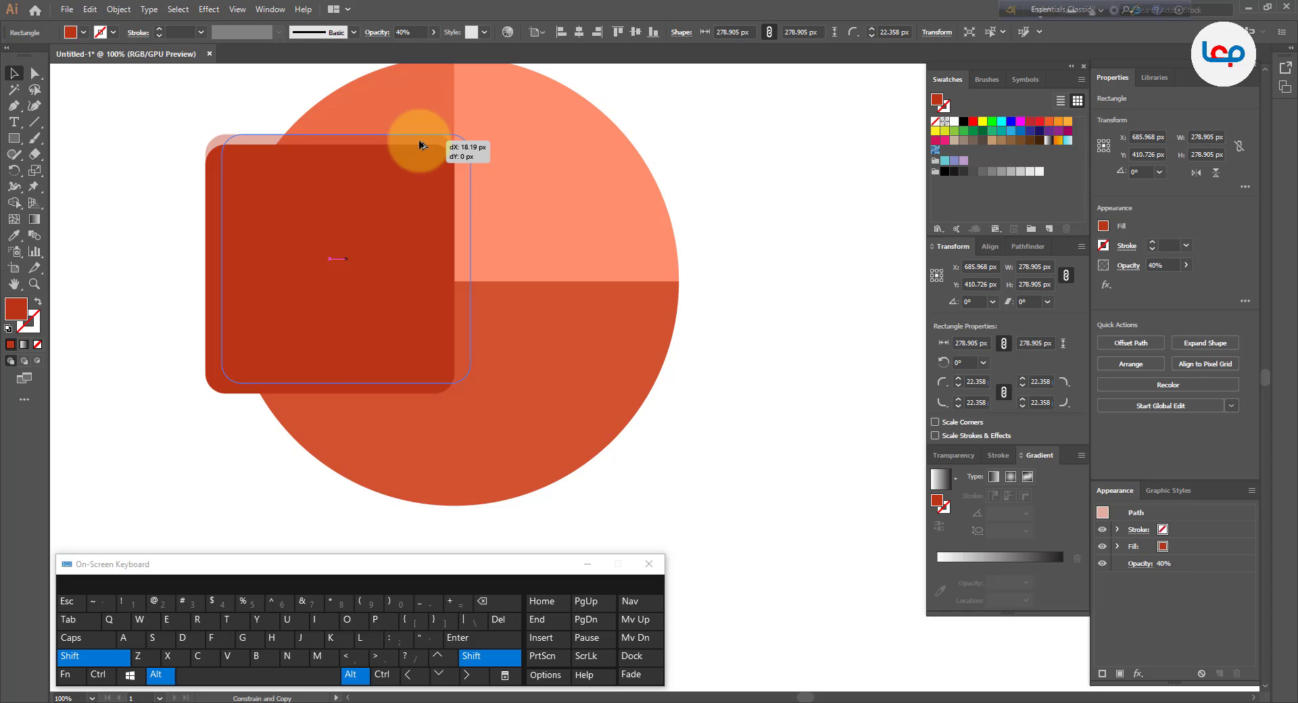
left_click_drag(419, 145, 418, 145)
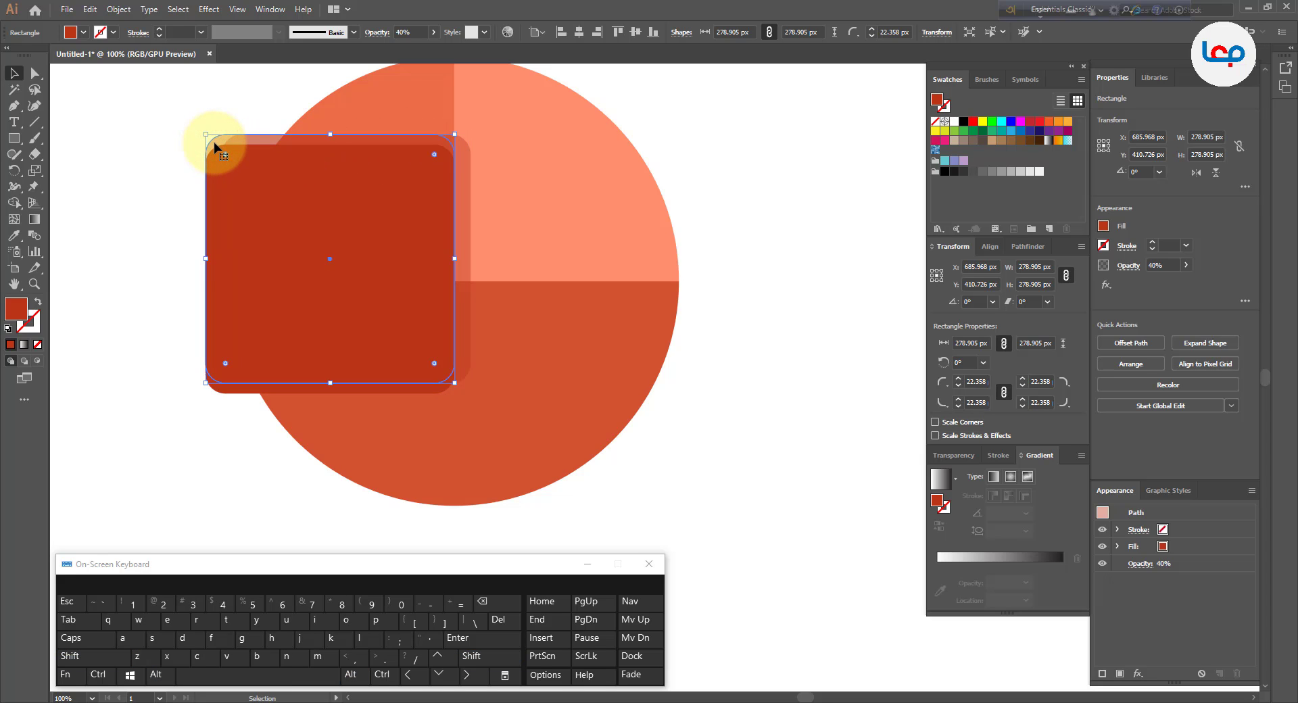
- Nudge the first translucent rounded square straight down by 29 px so it extends below the opaque square
key("Down")
key("Down")
key("Down")
key("Down")
key("Down")
key("Down")
key("Down")
key("Down")
key("Down")
key("Down")
key("Down")
key("Down")
key("Down")
key("Down")
key("Down")
key("Down")
key("Down")
key("Down")
key("Down")
key("Down")
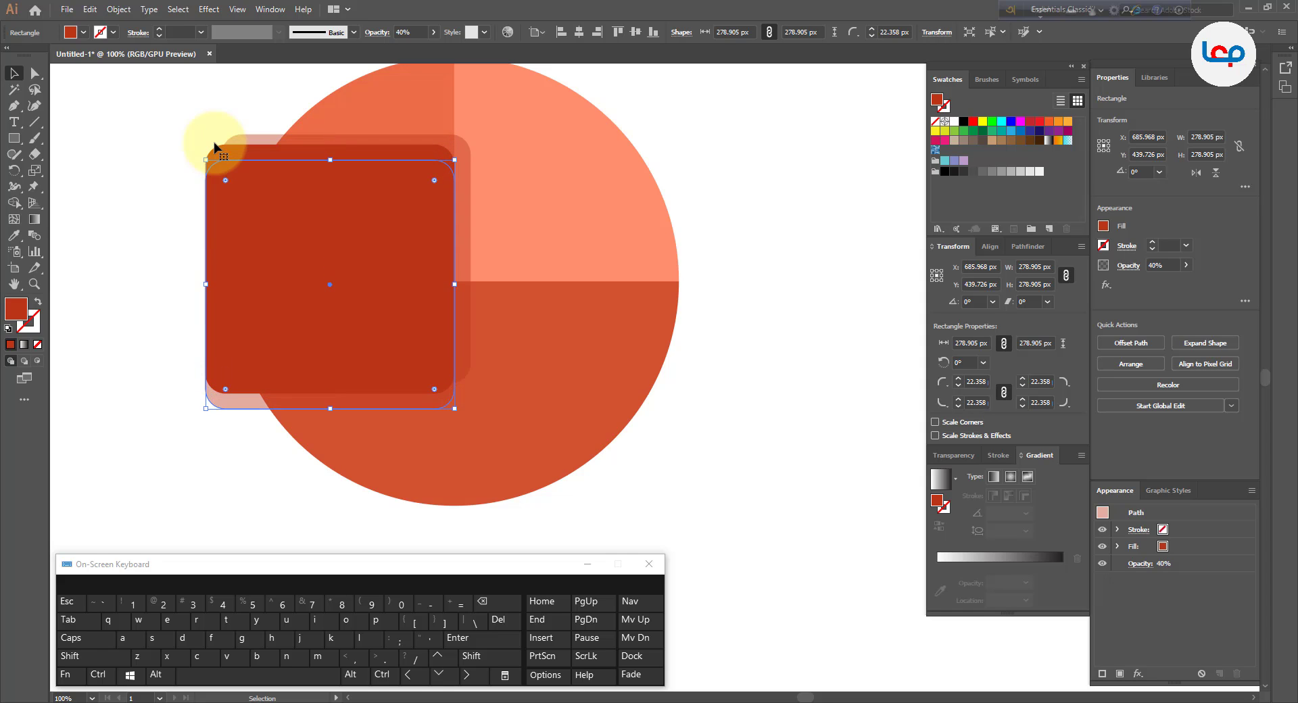
left_click(93, 198)
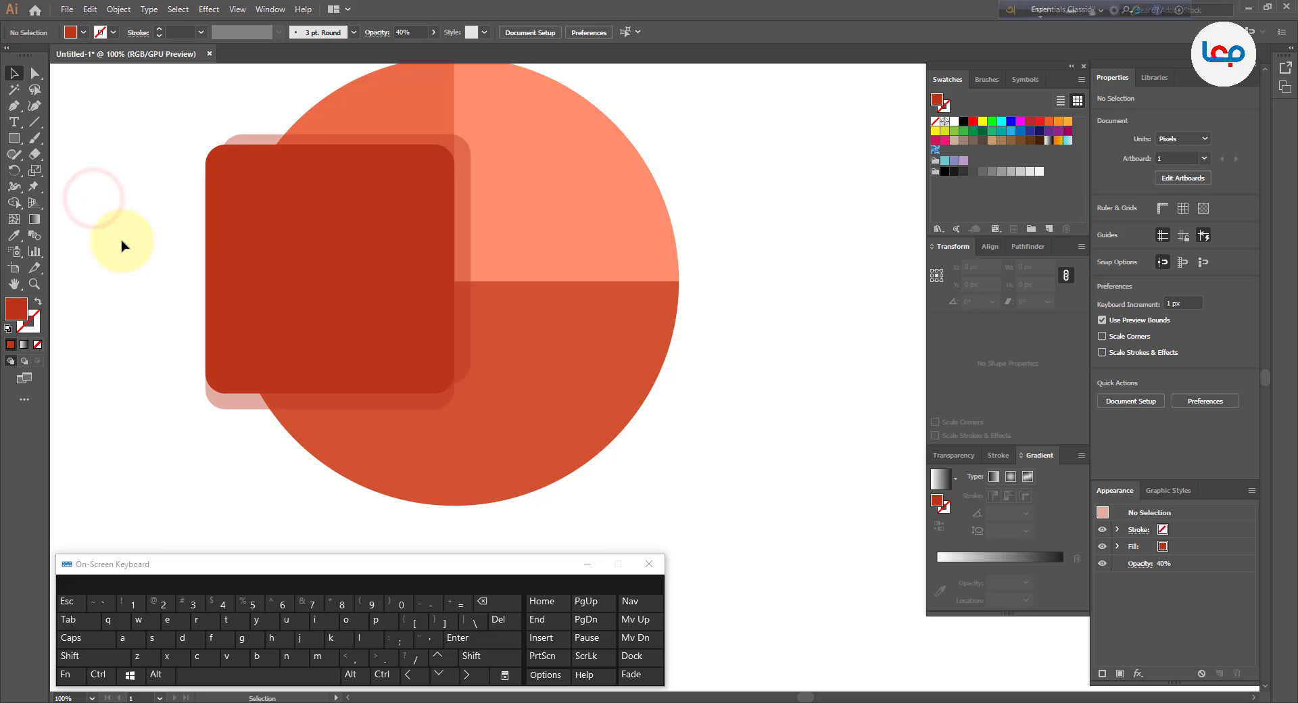
left_click(281, 242)
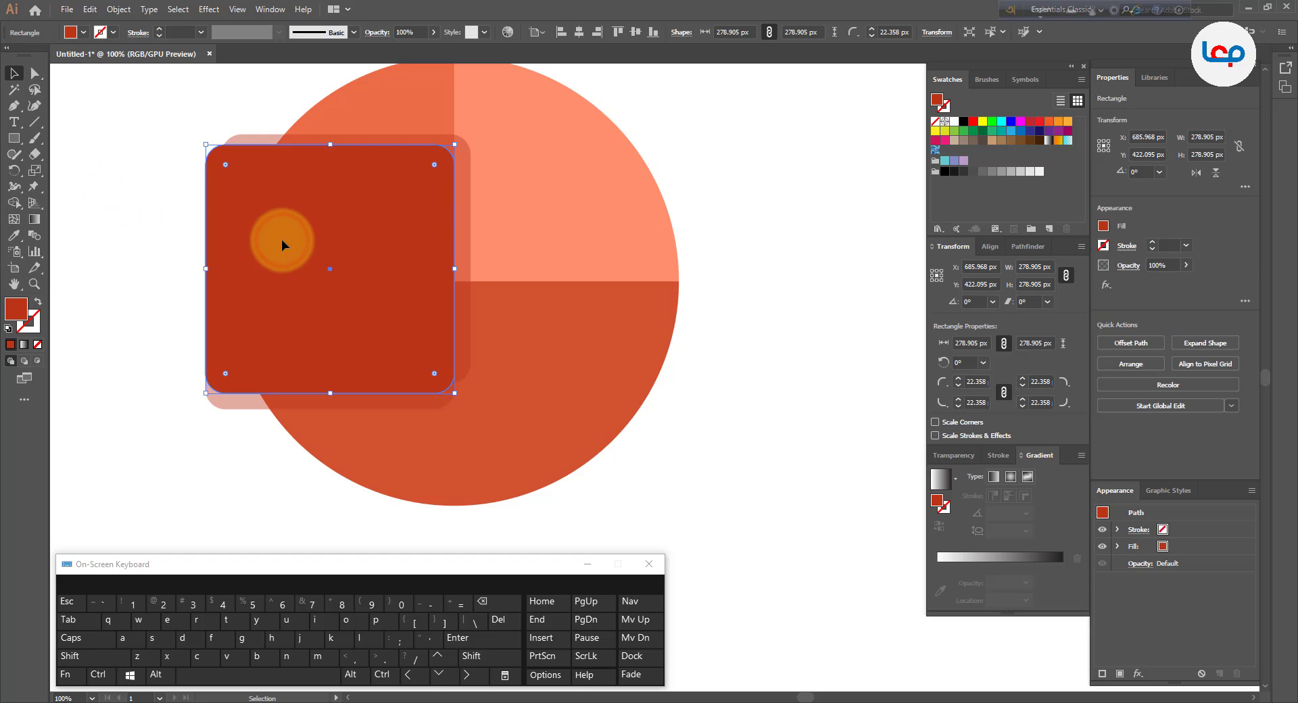
left_click_drag(282, 239, 280, 232)
key("ctrl+z")
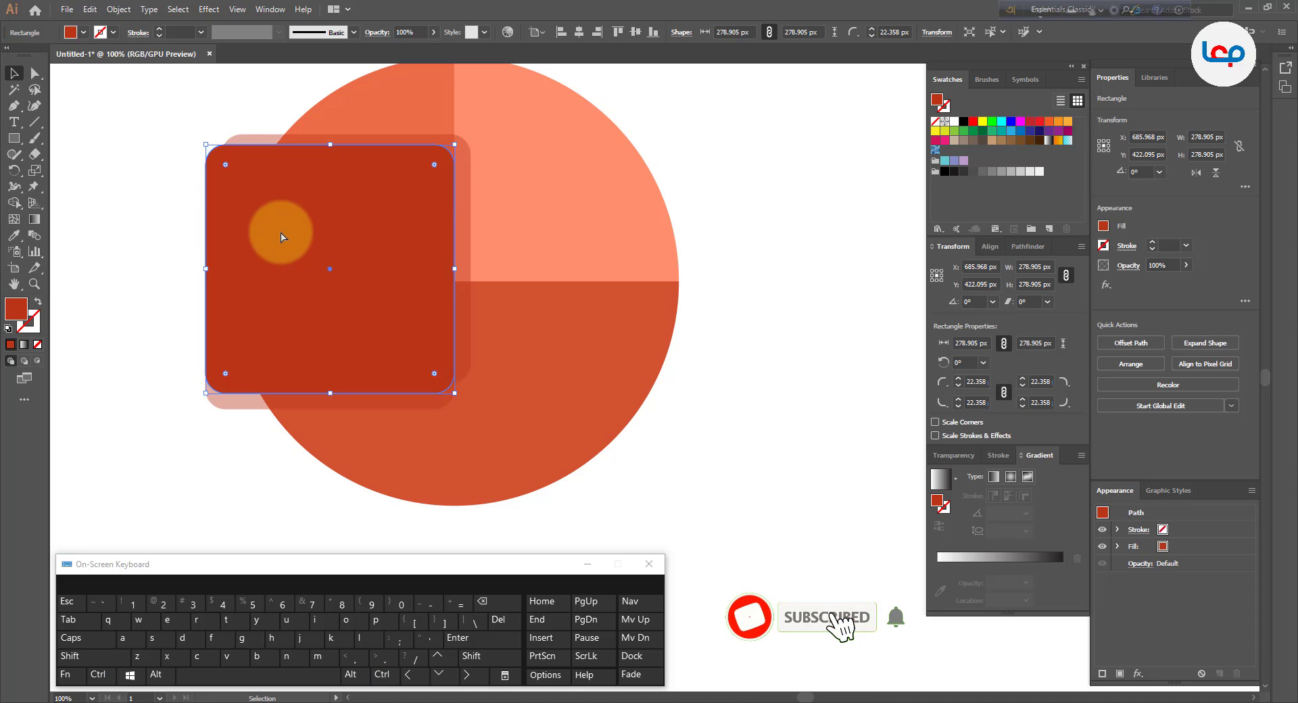
right_click(280, 232)
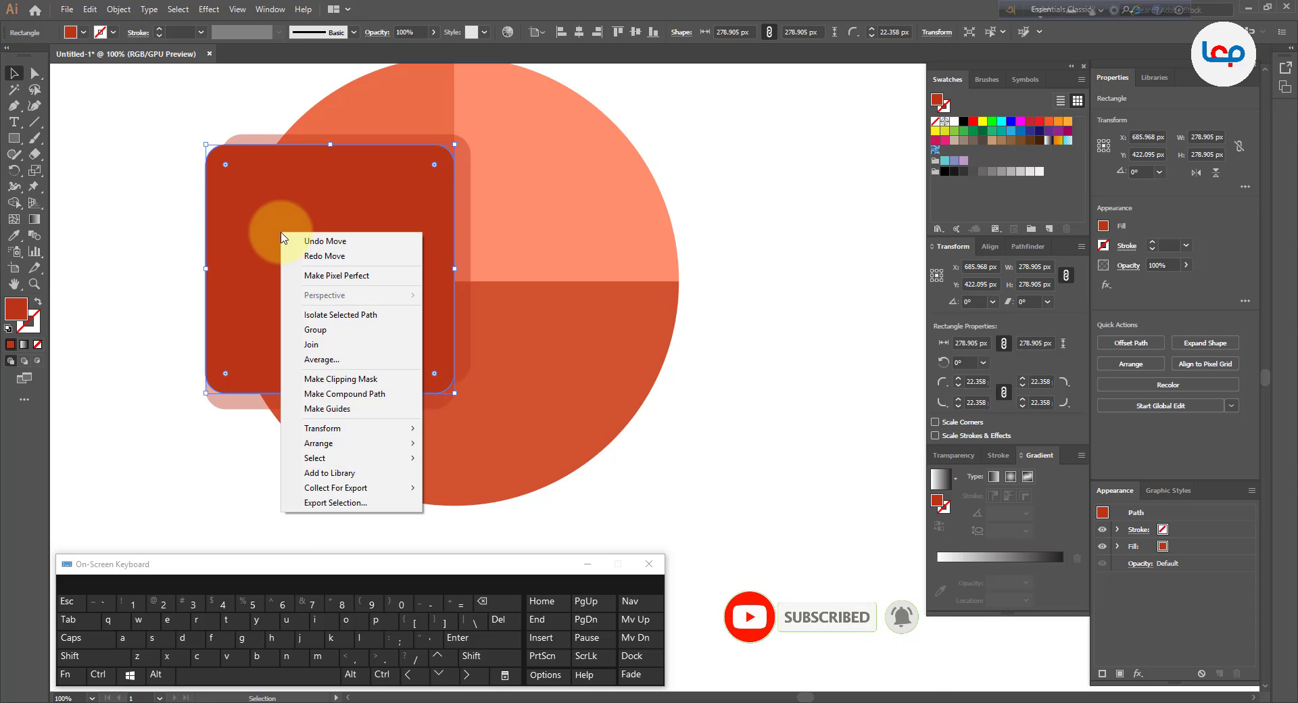
left_click(177, 171)
- Start a previewed Drop Shadow effect on the opaque rounded square with blur 0 px and Y offset 5 px
left_click(293, 205)
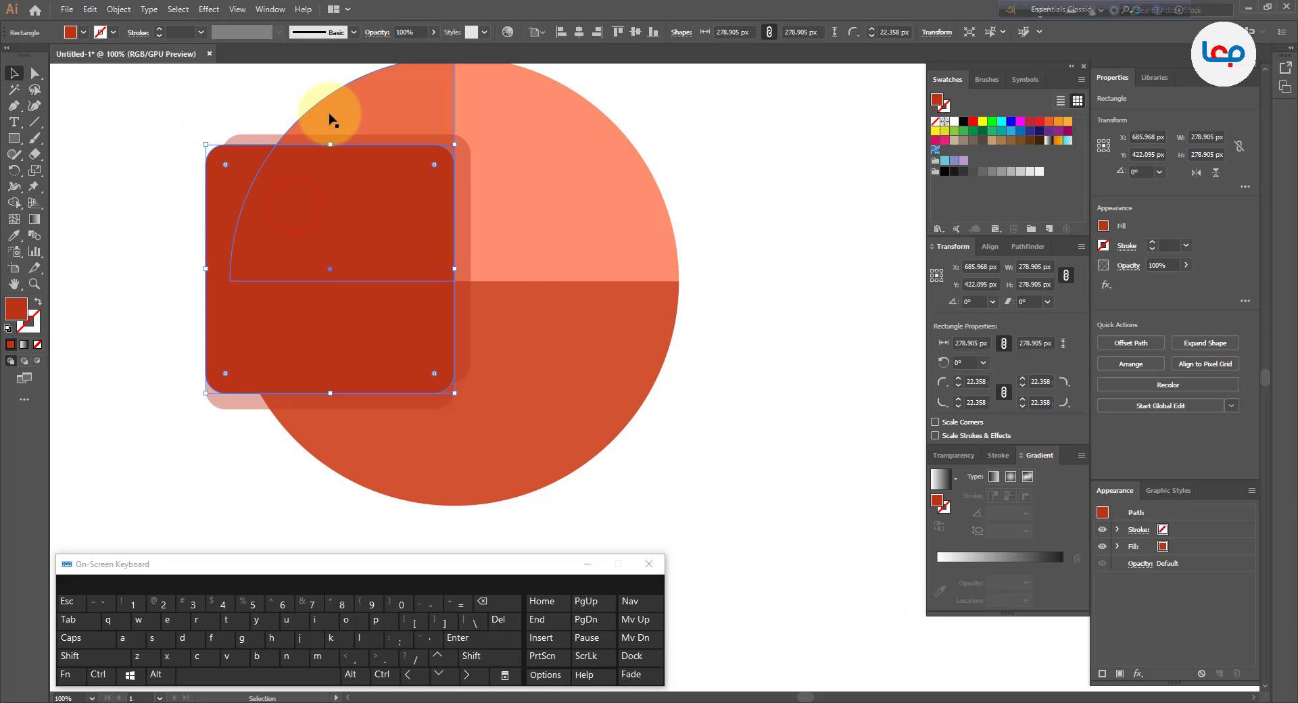
left_click(210, 10)
mouse_move(284, 162)
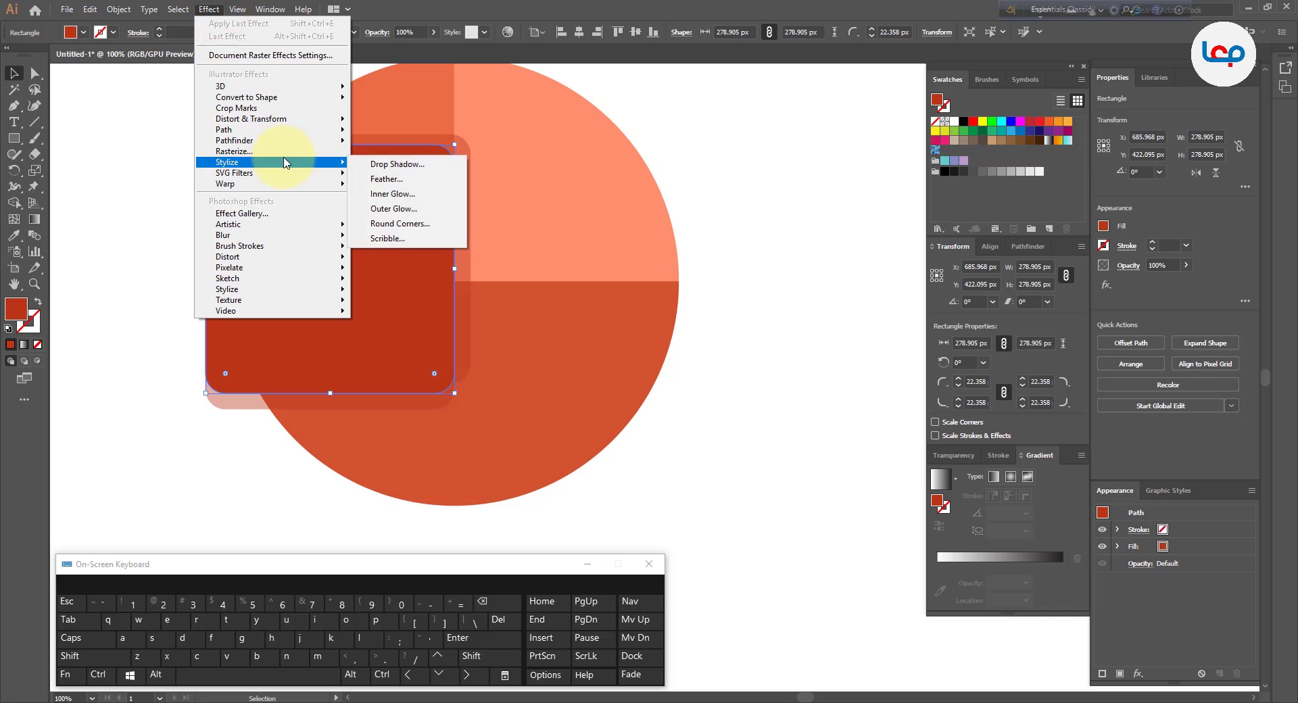
left_click(393, 163)
left_click(684, 380)
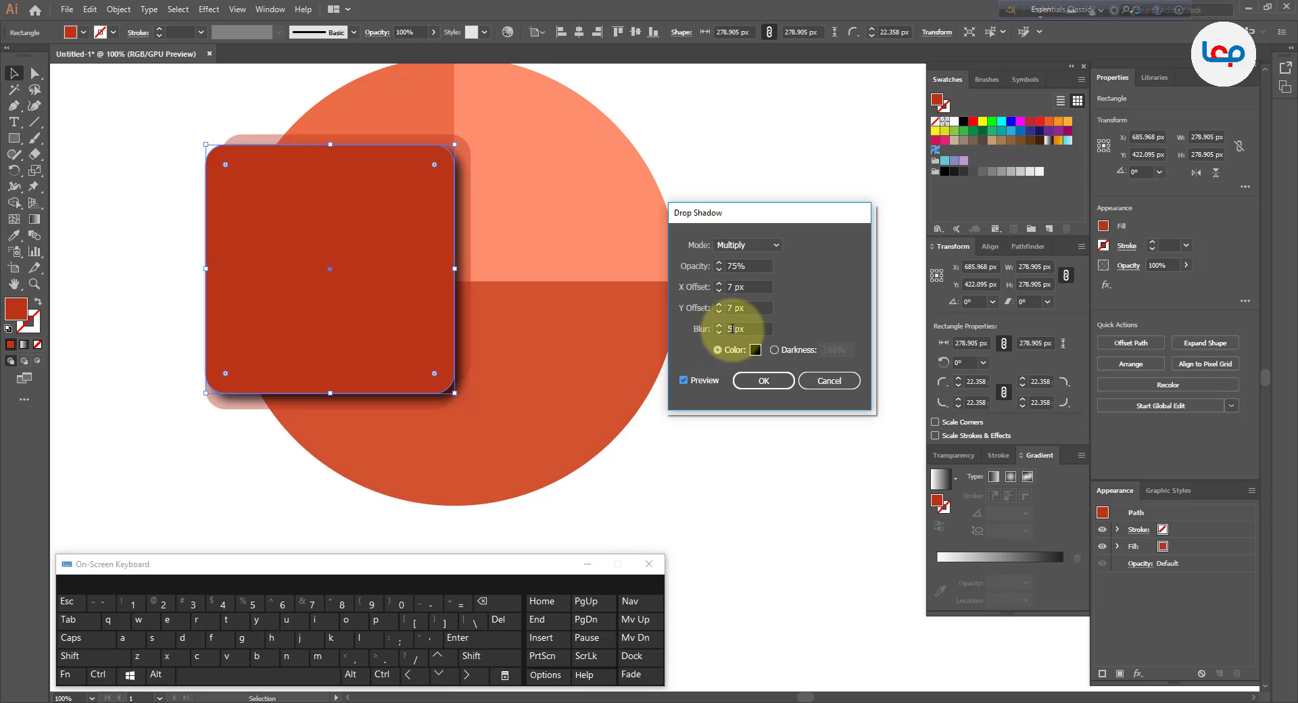
key("Down")
key("Down")
key("Down")
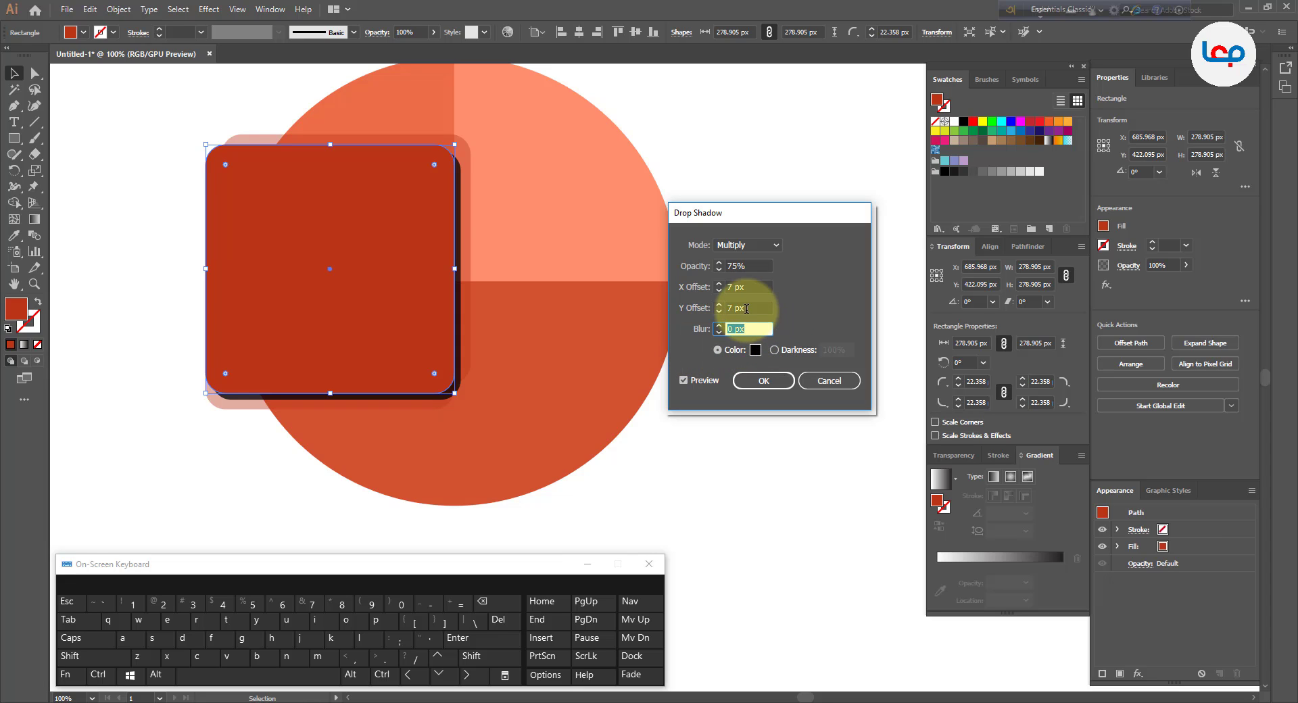
key("Down")
key("Down")
key("Down")
key("Down")
key("Down")
key("Down")
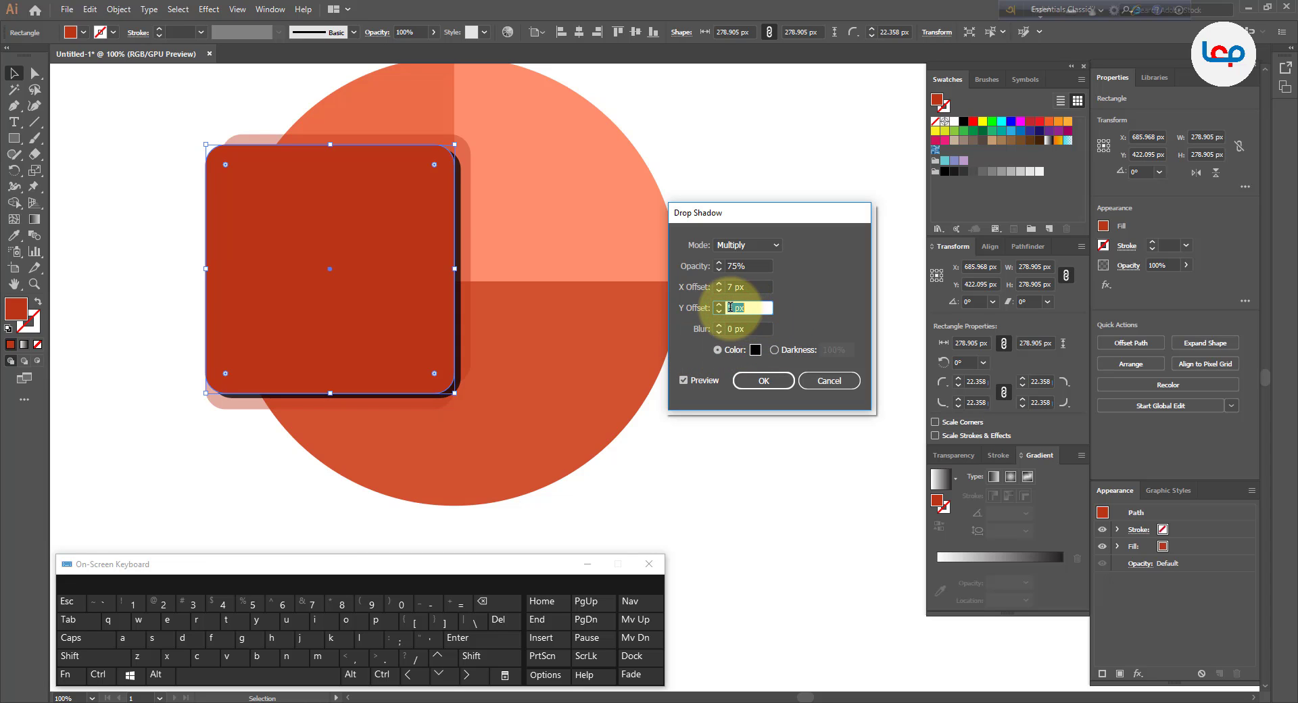
- Try the drop shadow with X offset 3 px, opacity 71% and blur 4 px
left_click(734, 288)
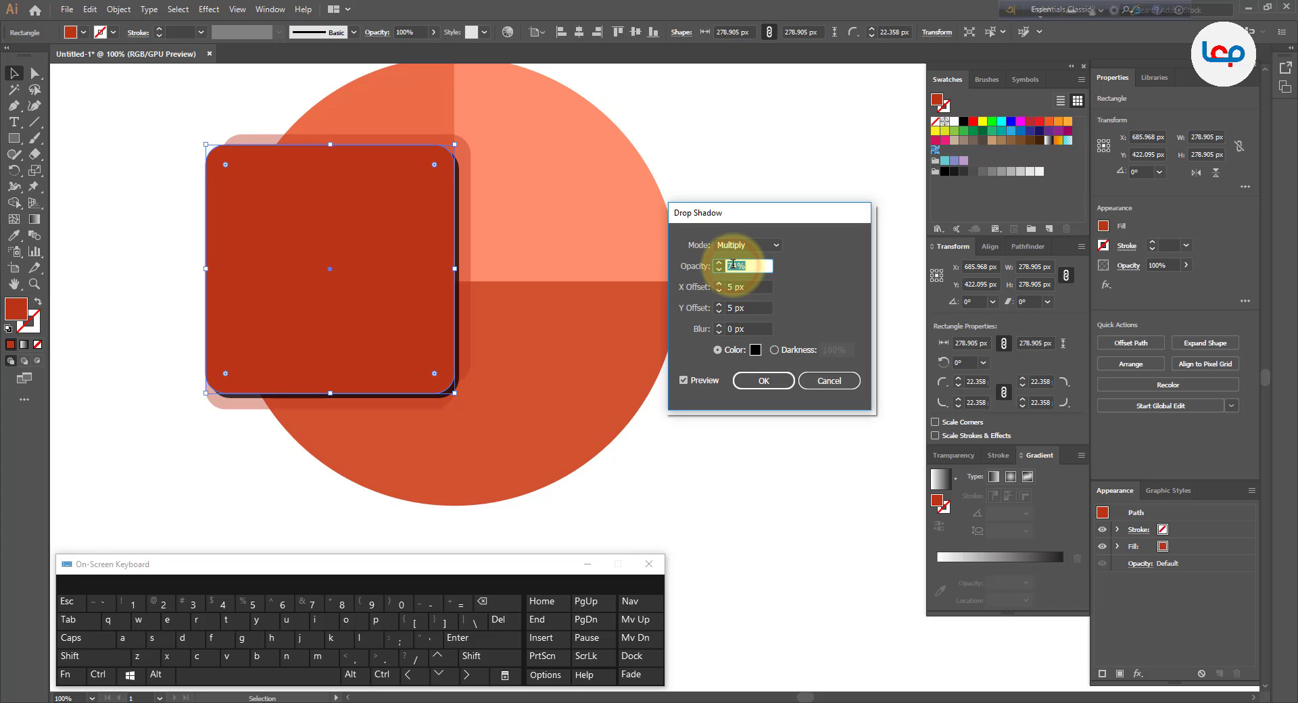
scroll(739, 287, "down", 2)
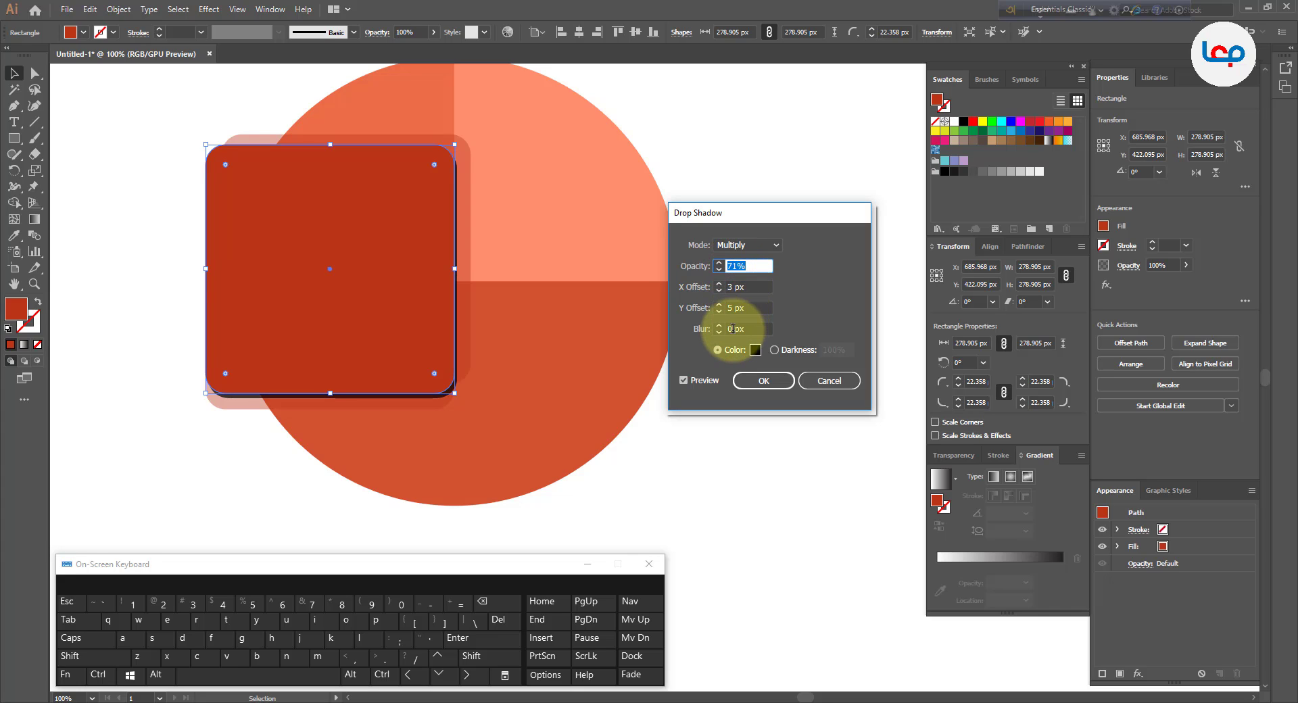
left_click(733, 329)
scroll(733, 329, "up", 3)
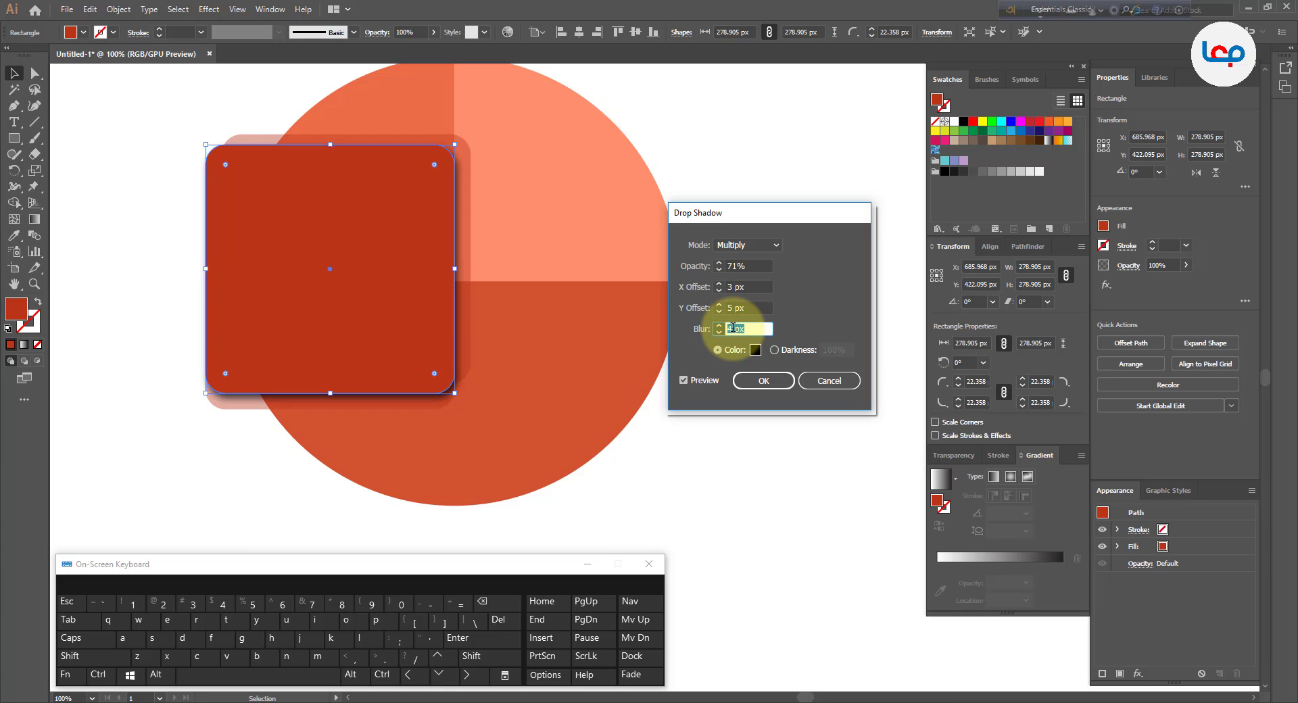
- Set the previewed drop shadow's X offset to 5 px and its opacity to 82%
left_click(735, 309)
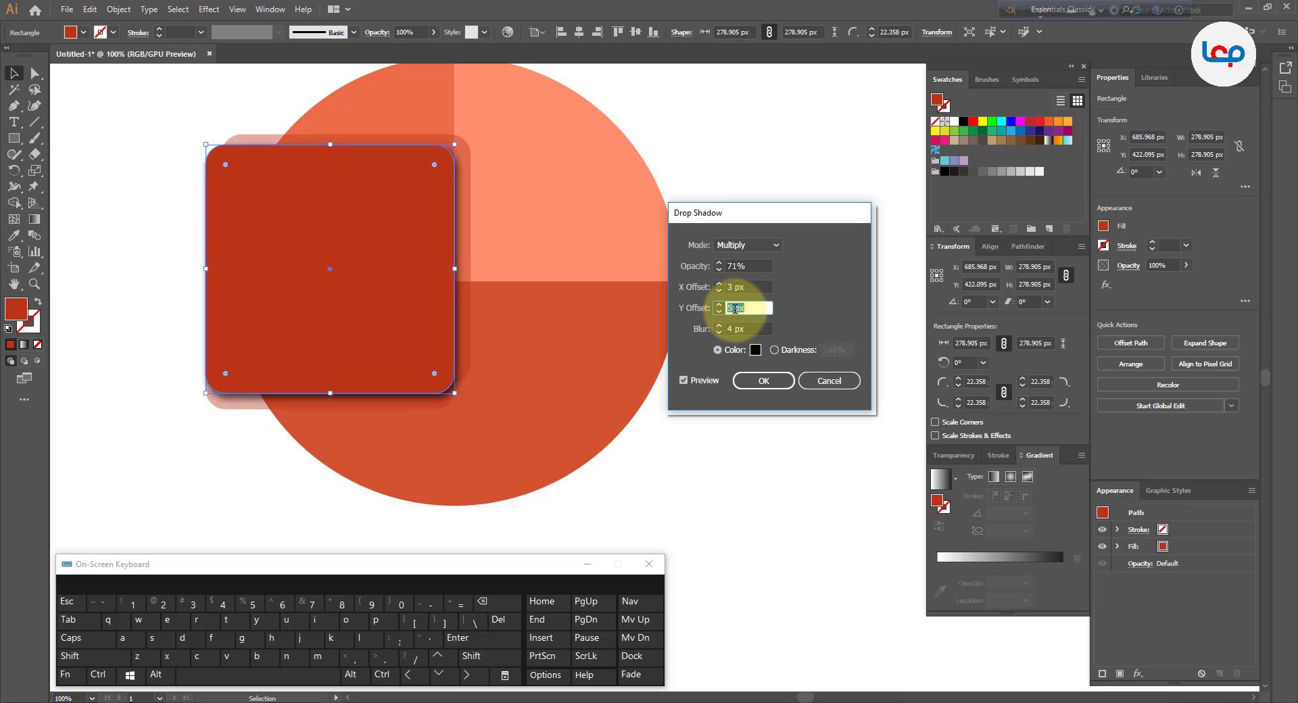
left_click(732, 287)
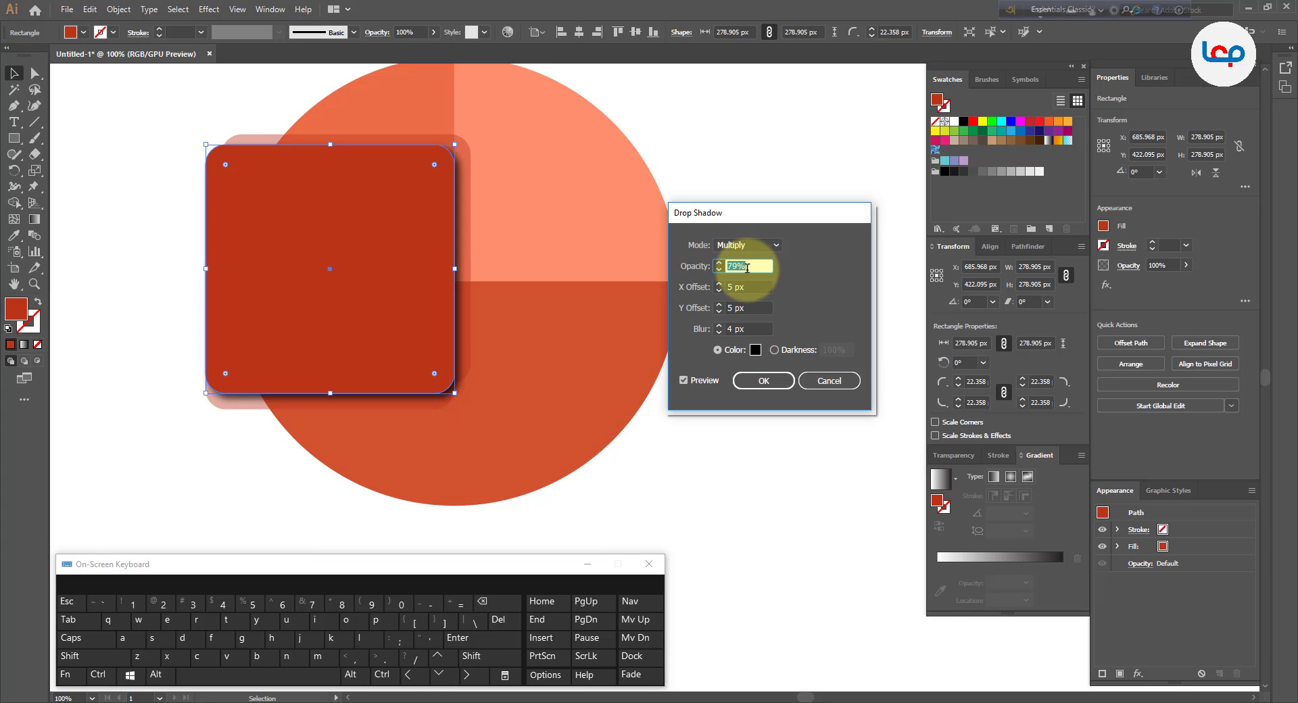
scroll(747, 269, "up", 3)
- Set the drop shadow's blur to 0 px, Y offset to 7 px and X offset to 6 px, and apply the effect
left_click(735, 328)
scroll(733, 326, "down", 2)
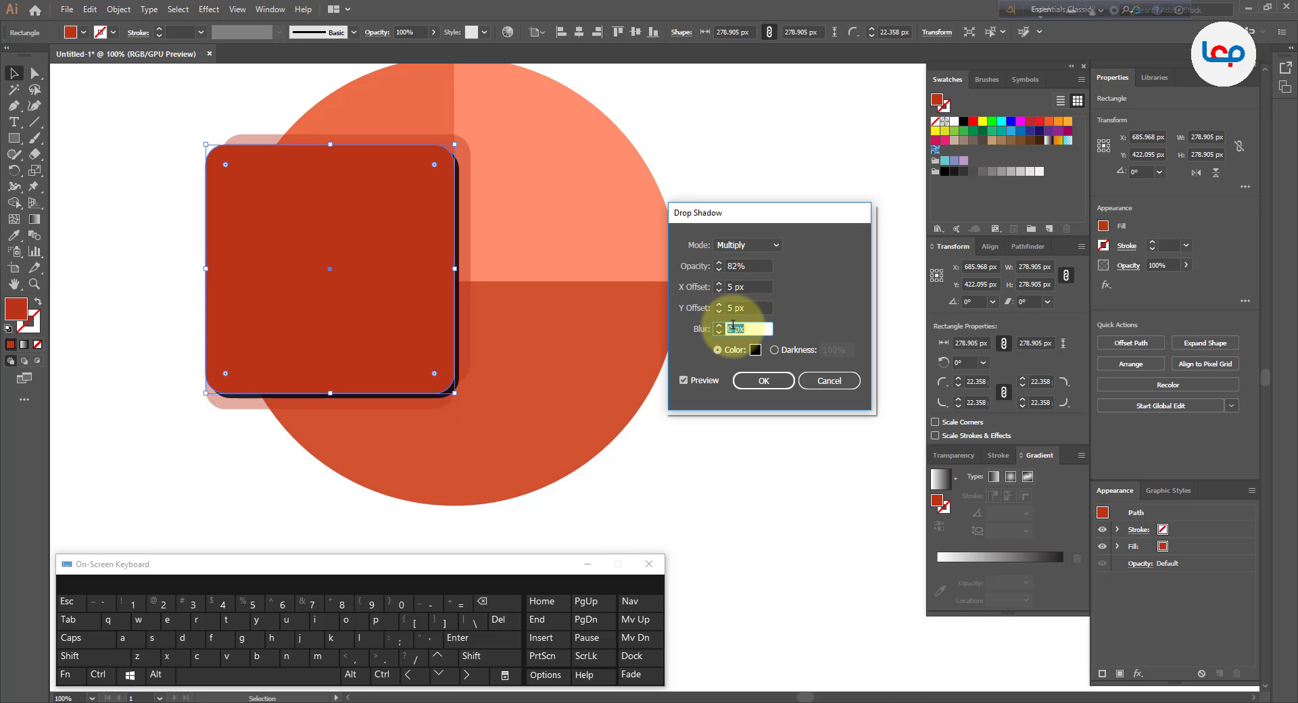
scroll(733, 325, "down", 2)
left_click(733, 308)
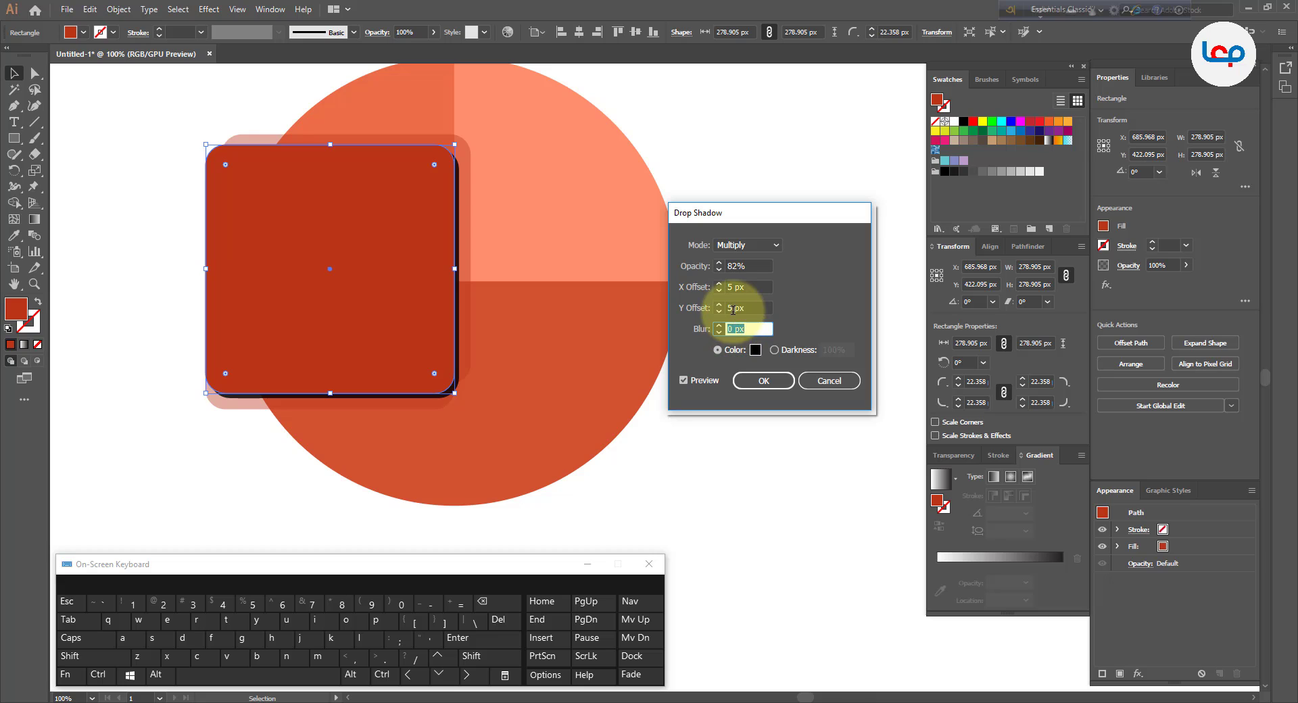
scroll(733, 307, "up", 2)
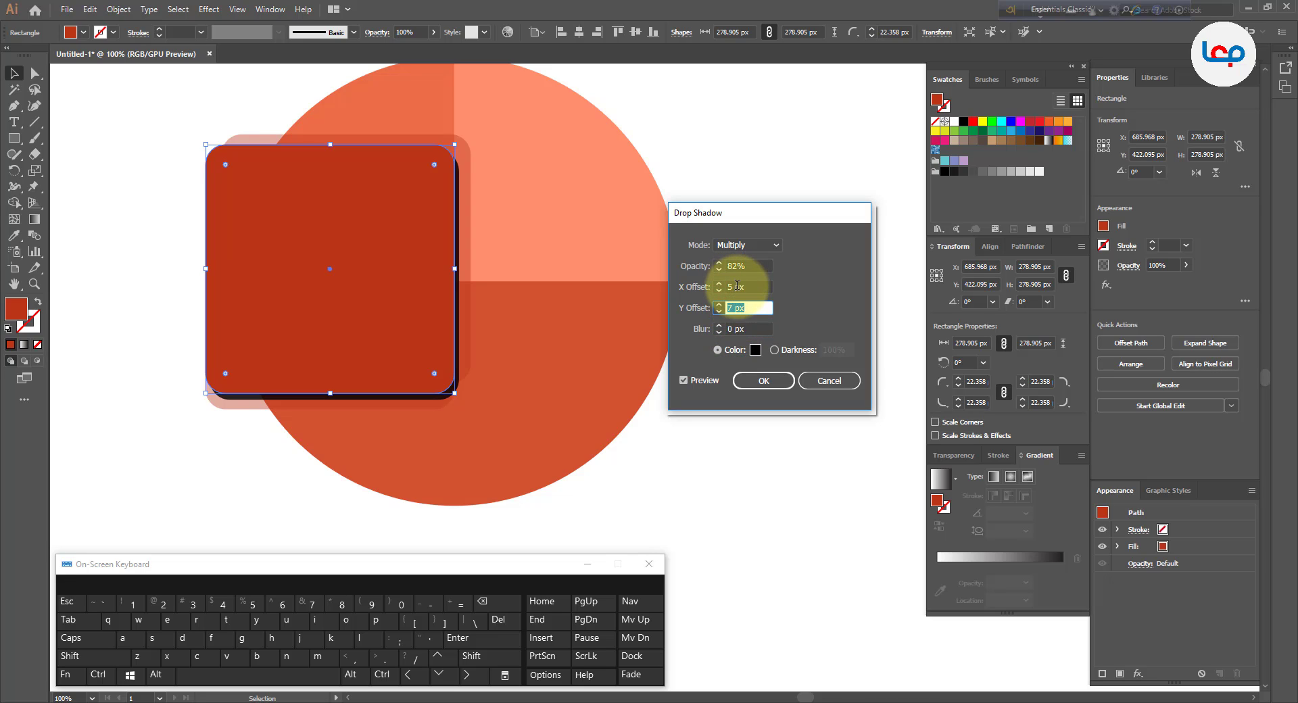
left_click(737, 287)
scroll(737, 286, "up", 2)
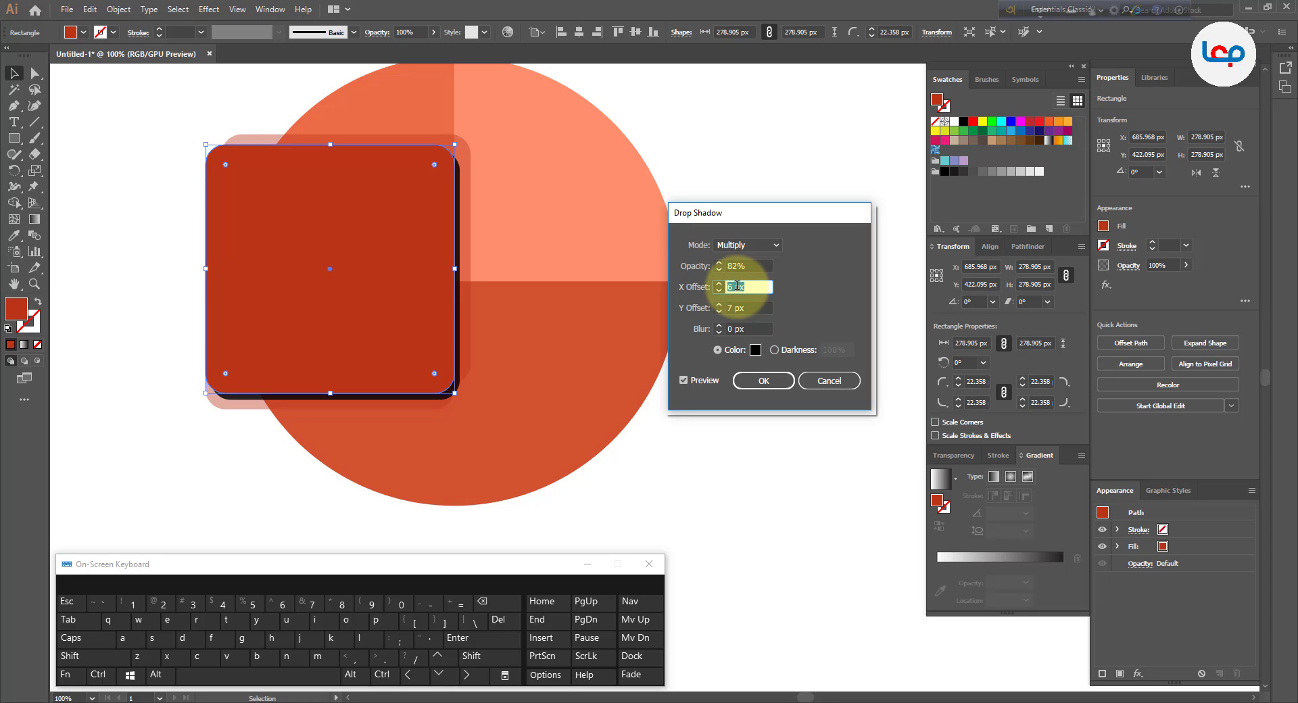
left_click(764, 384)
left_click(762, 384)
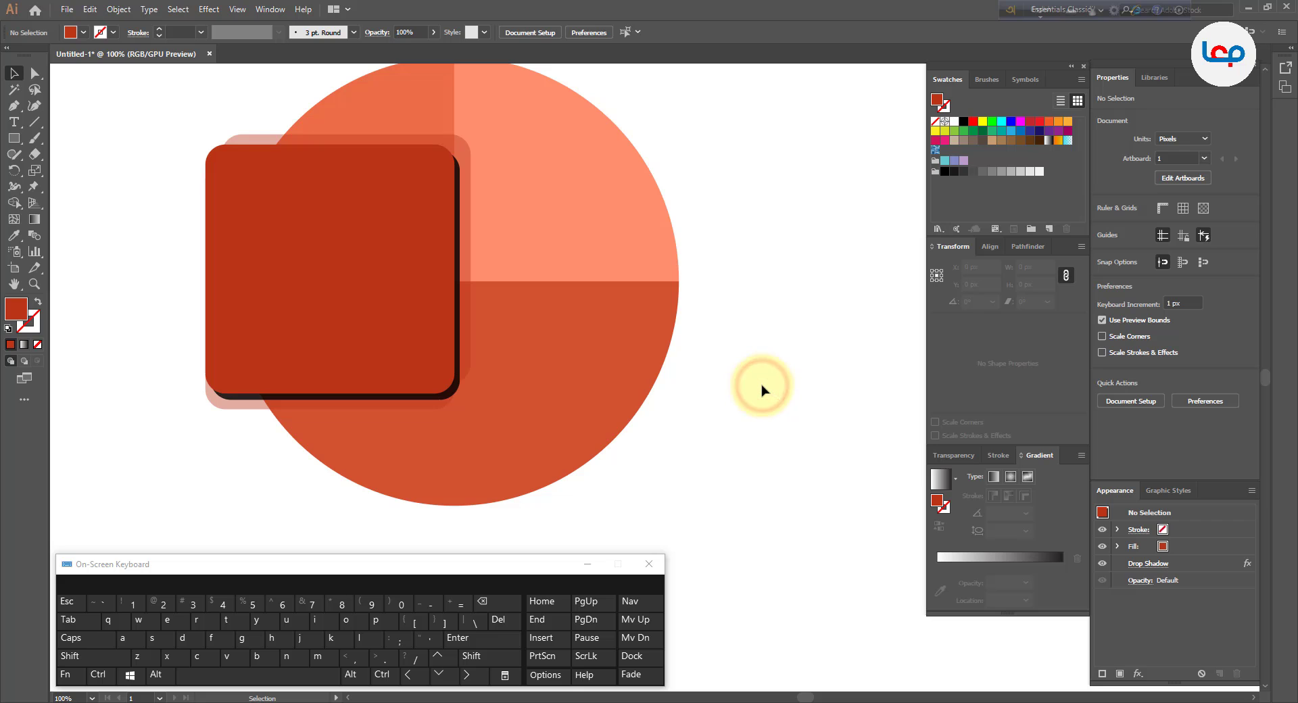
- Expand the appearance of the opaque rounded square so its drop shadow becomes a separate shape
left_click(328, 304)
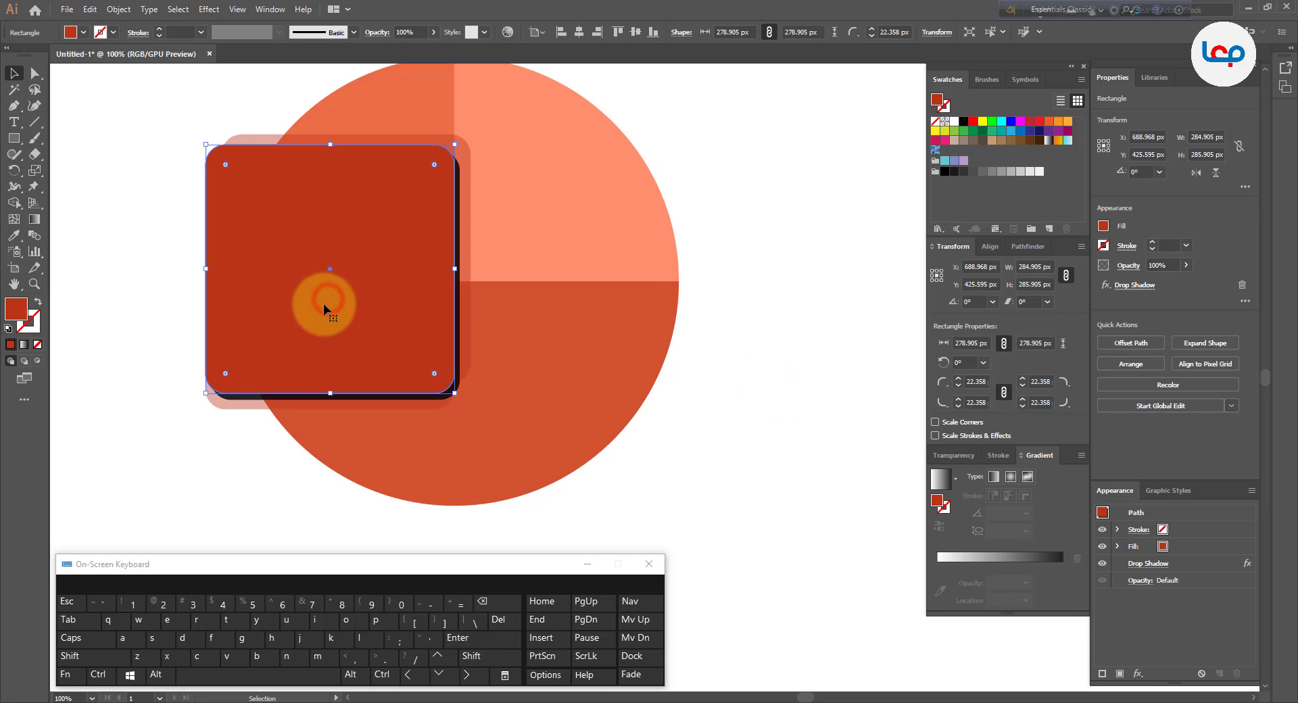
left_click(119, 9)
left_click(151, 167)
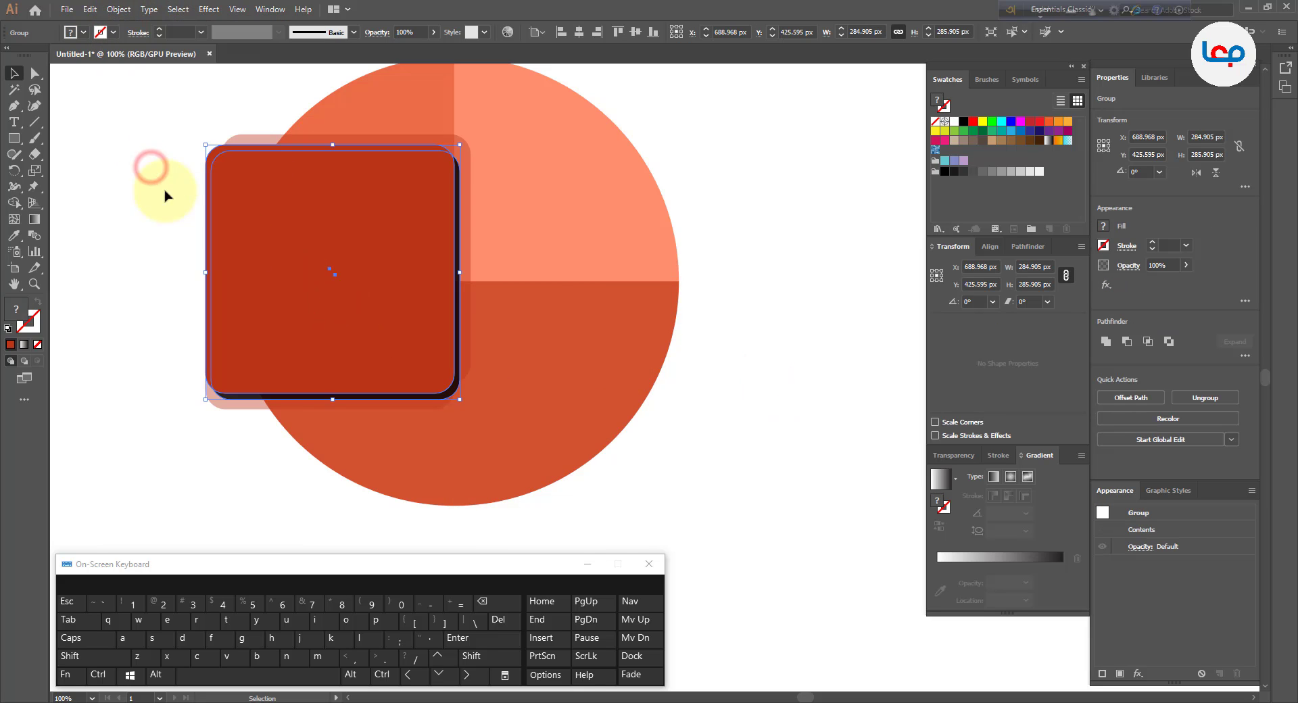
left_click(745, 256)
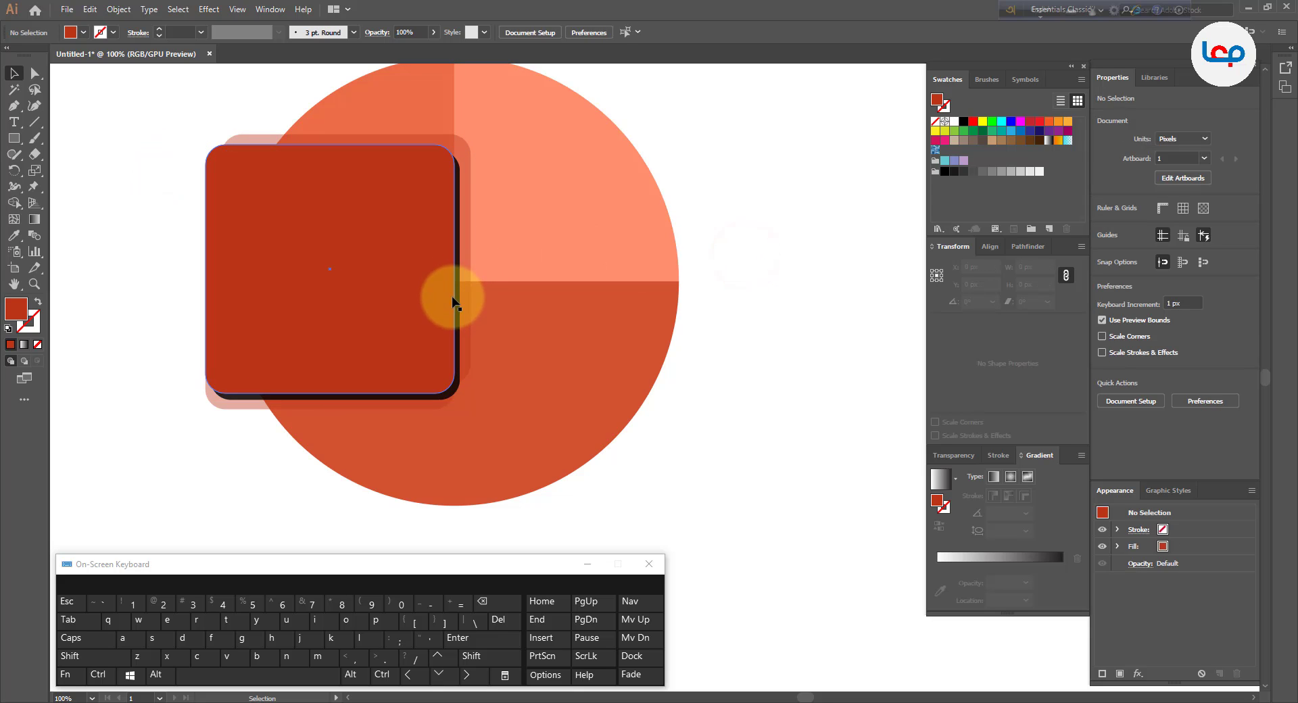
- Ungroup the expanded rounded square and its shadow, and deselect them
scroll(457, 304, "up", 2)
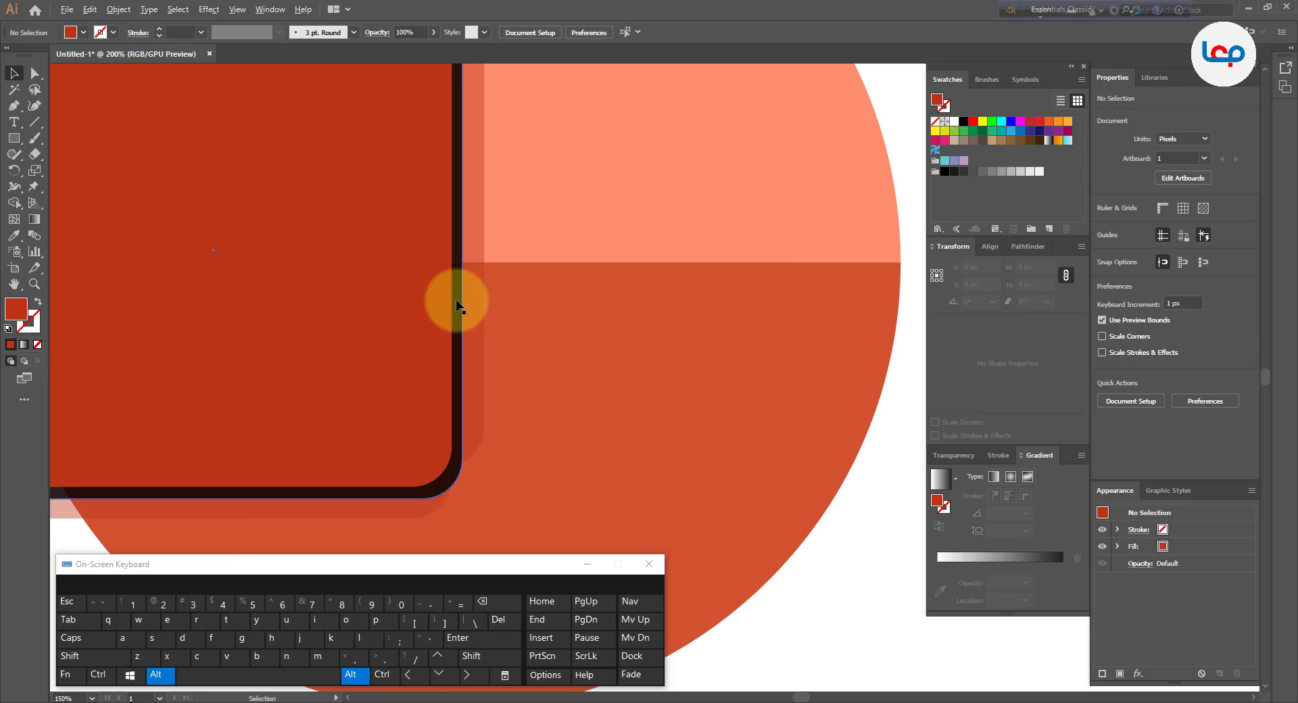
left_click(454, 295)
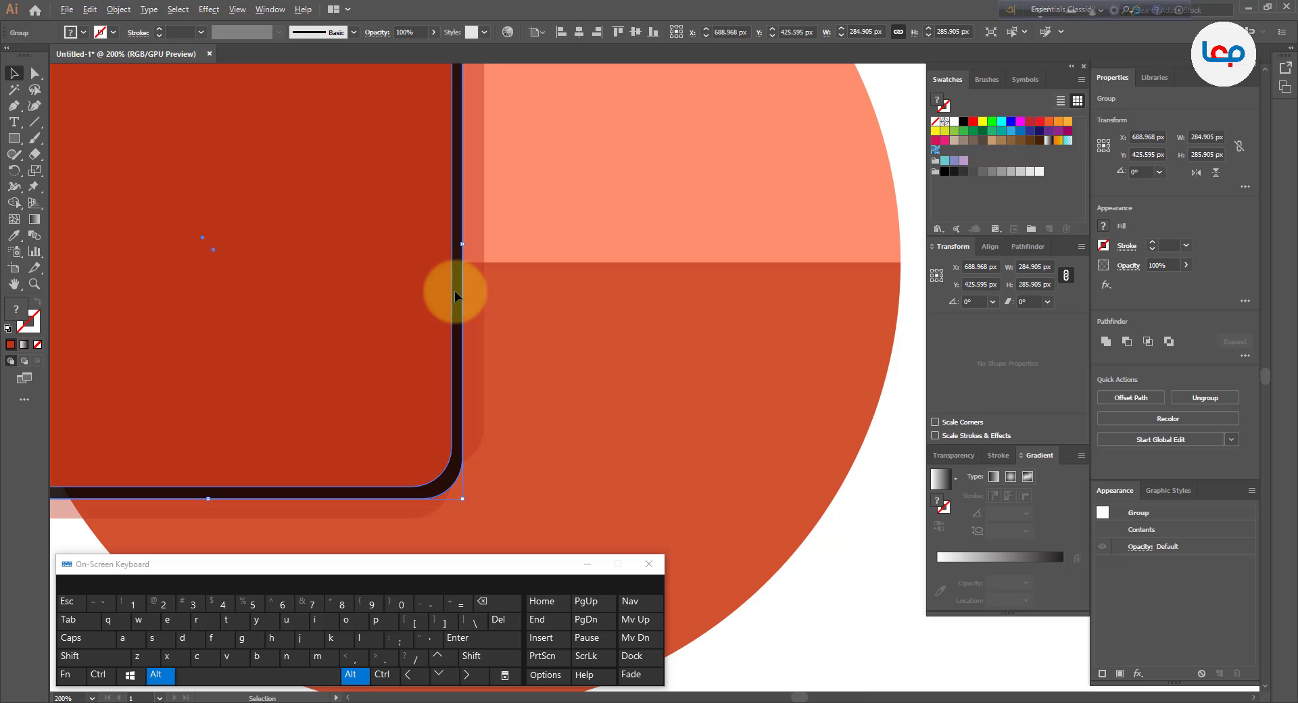
right_click(454, 294)
left_click(492, 404)
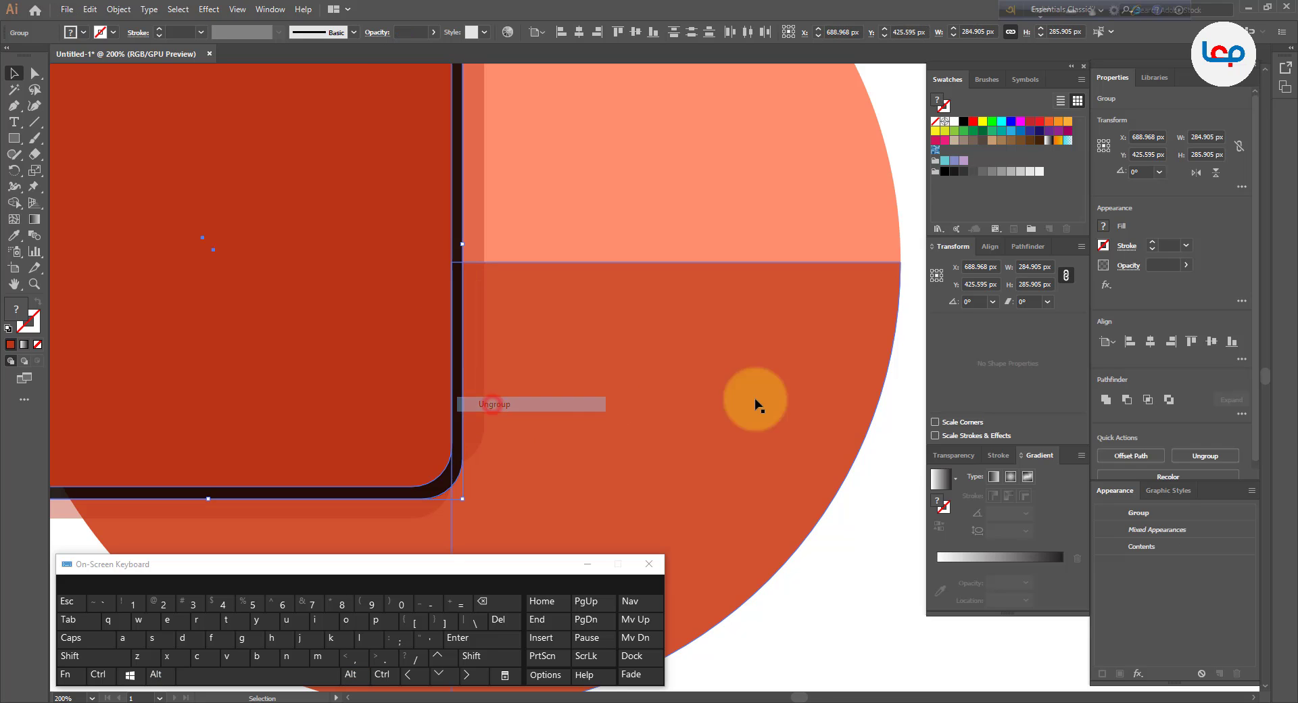
left_click(886, 451)
- Try moving the front rounded square away from its shadow, and undo the move
left_click(458, 315)
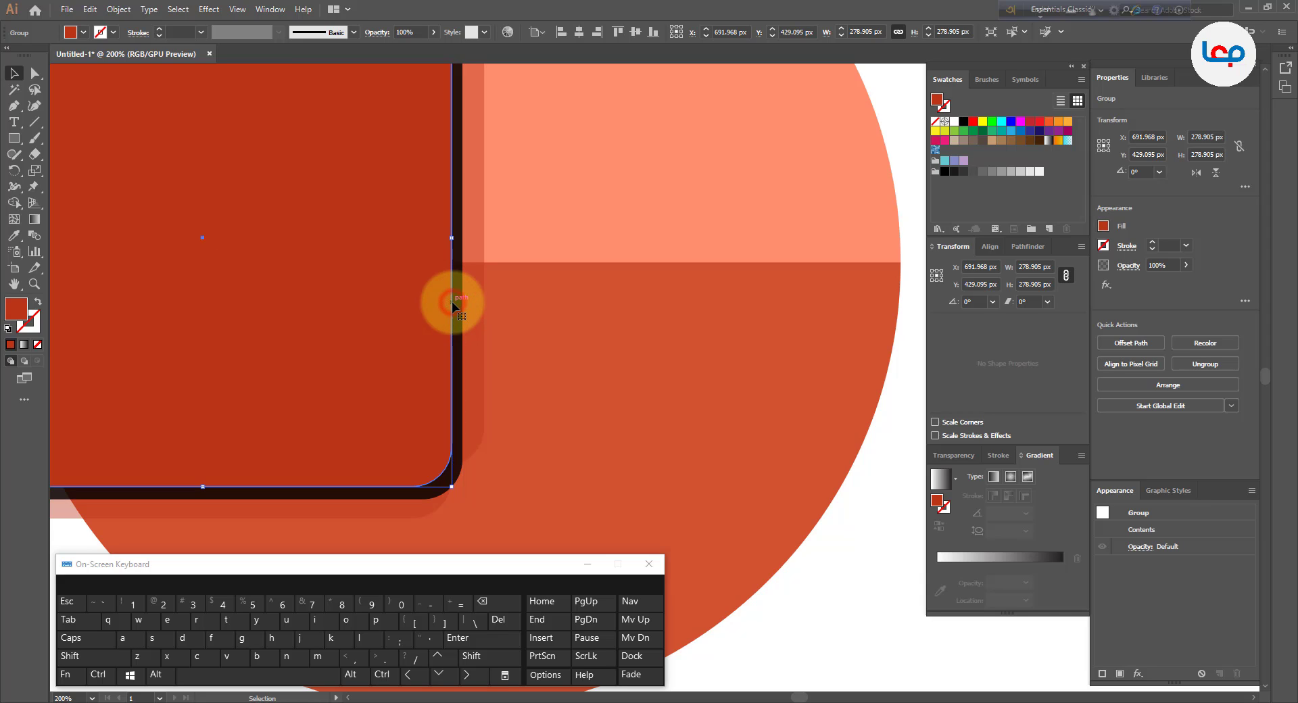
left_click(456, 307)
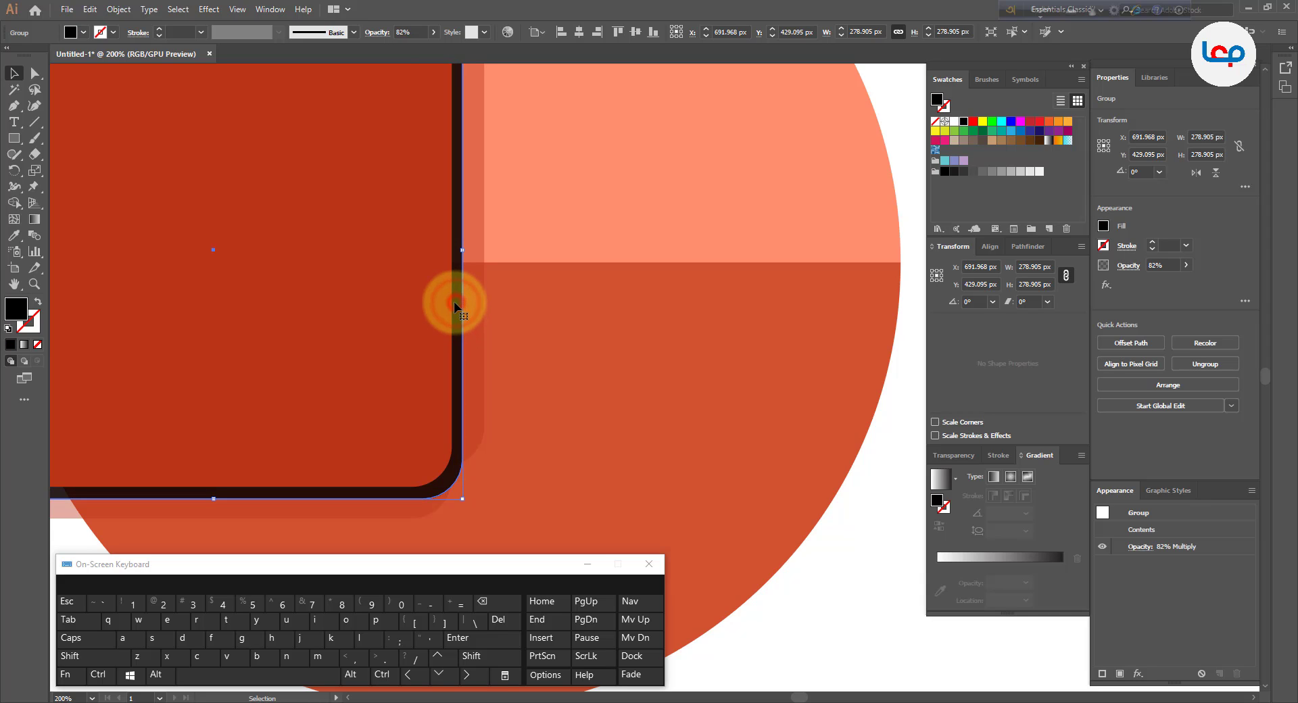
left_click(453, 303)
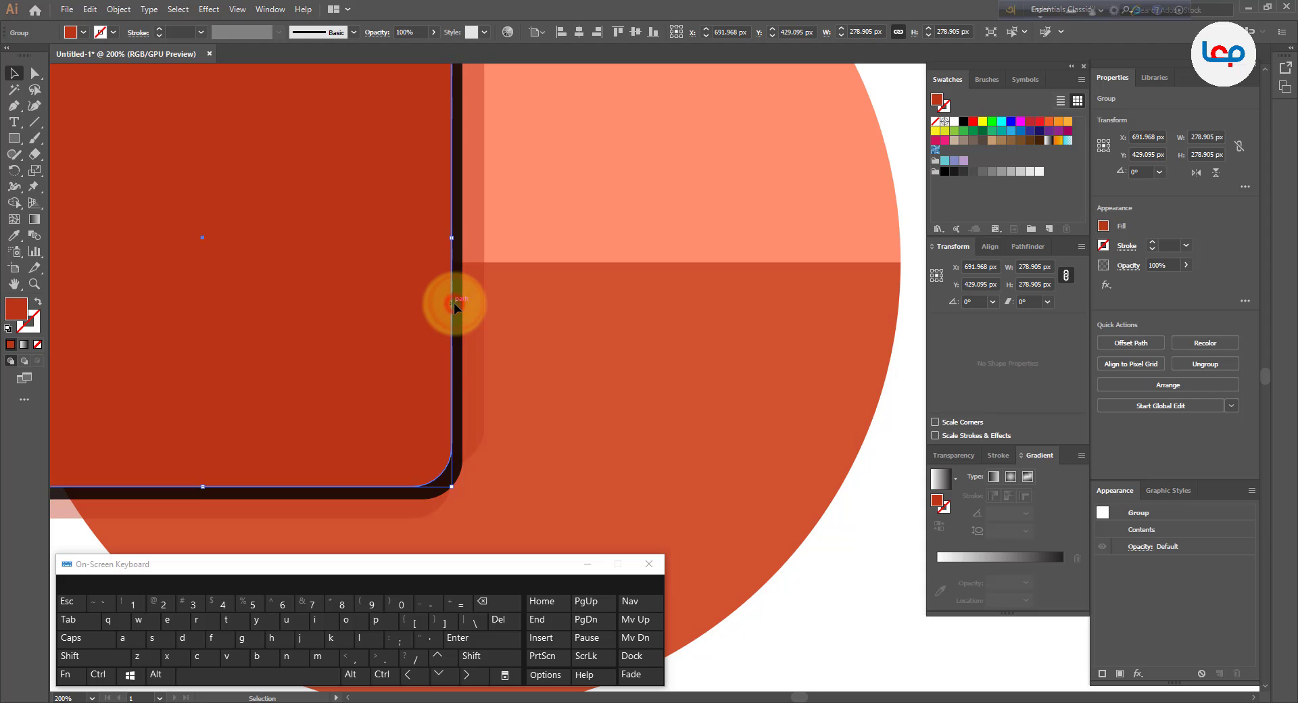
scroll(453, 303, "down", 4)
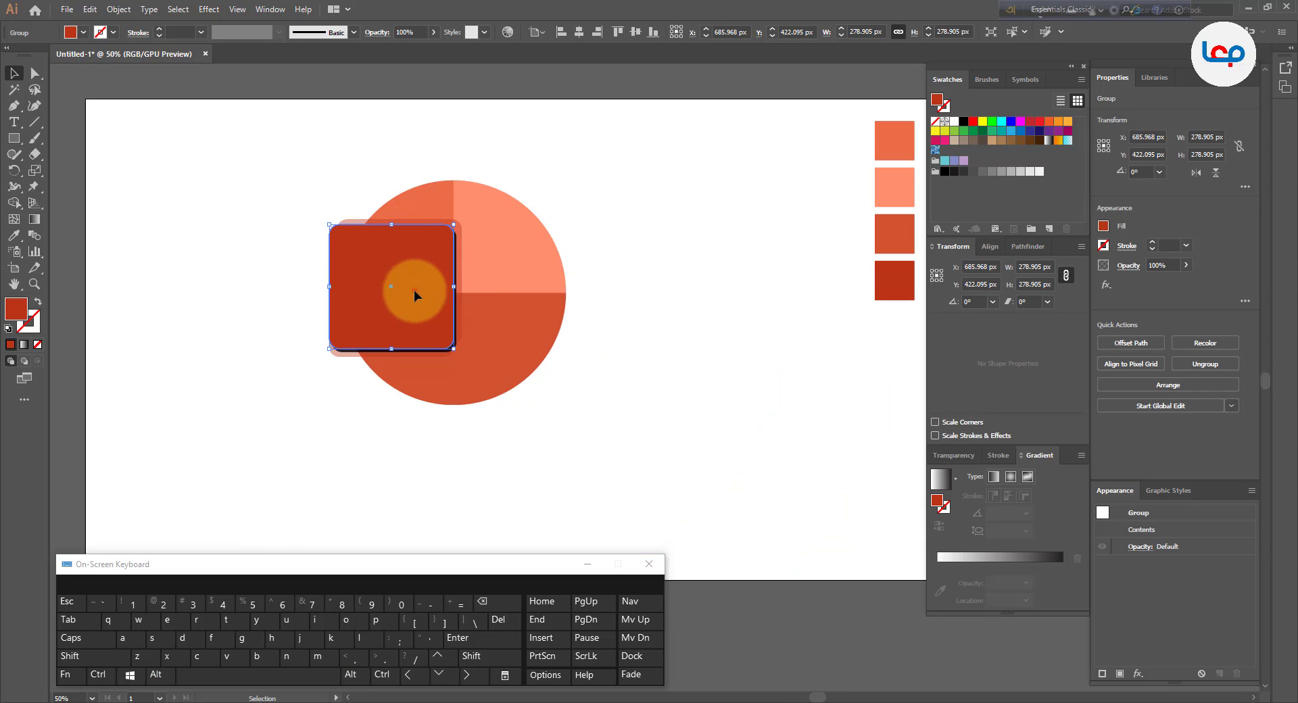
left_click_drag(414, 290, 236, 270)
key("ctrl")
key("ctrl+z")
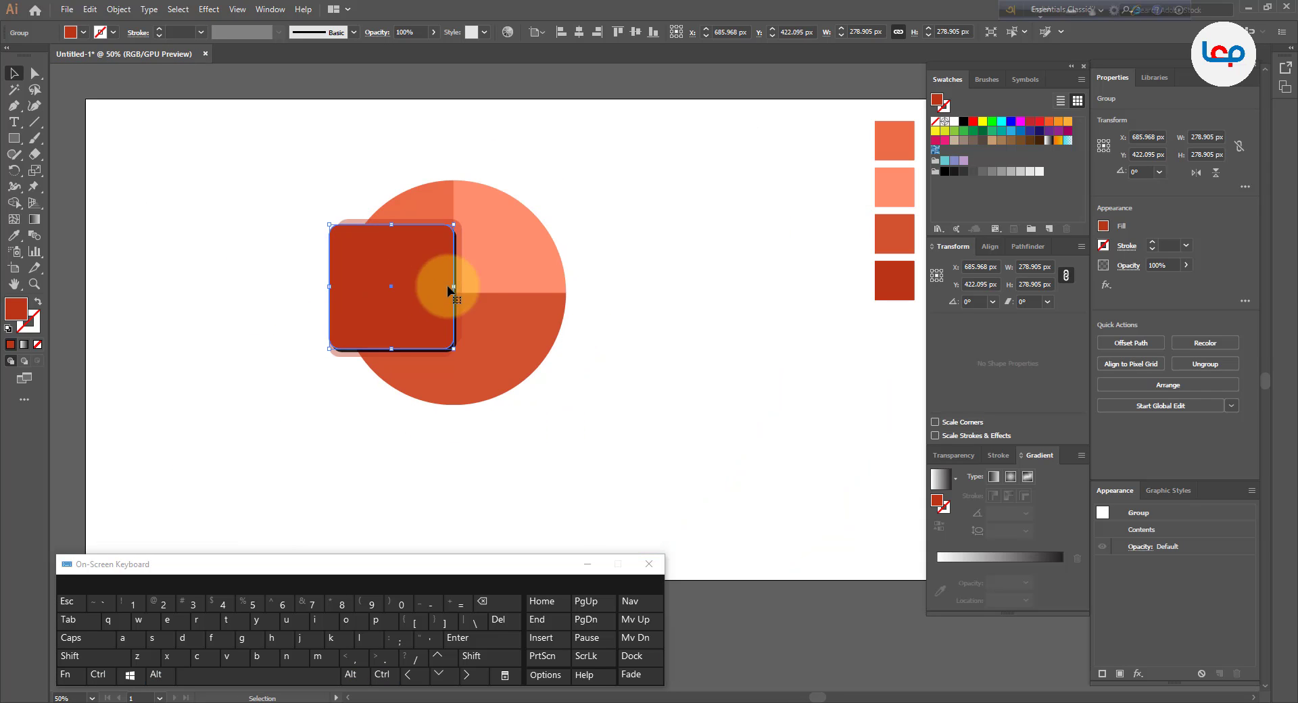
- Reduce the opacity of the black shadow shape behind the rounded square to about 43% and deselect it
scroll(451, 293, "up", 2)
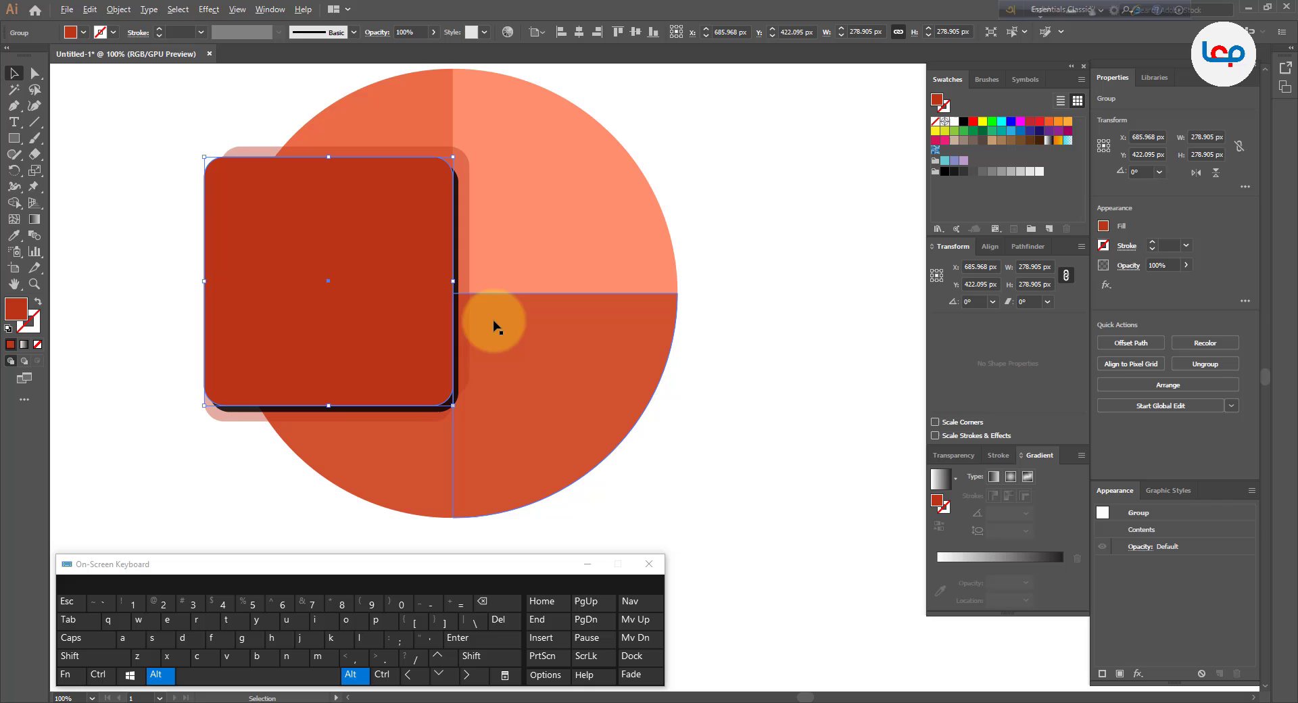
left_click(386, 412)
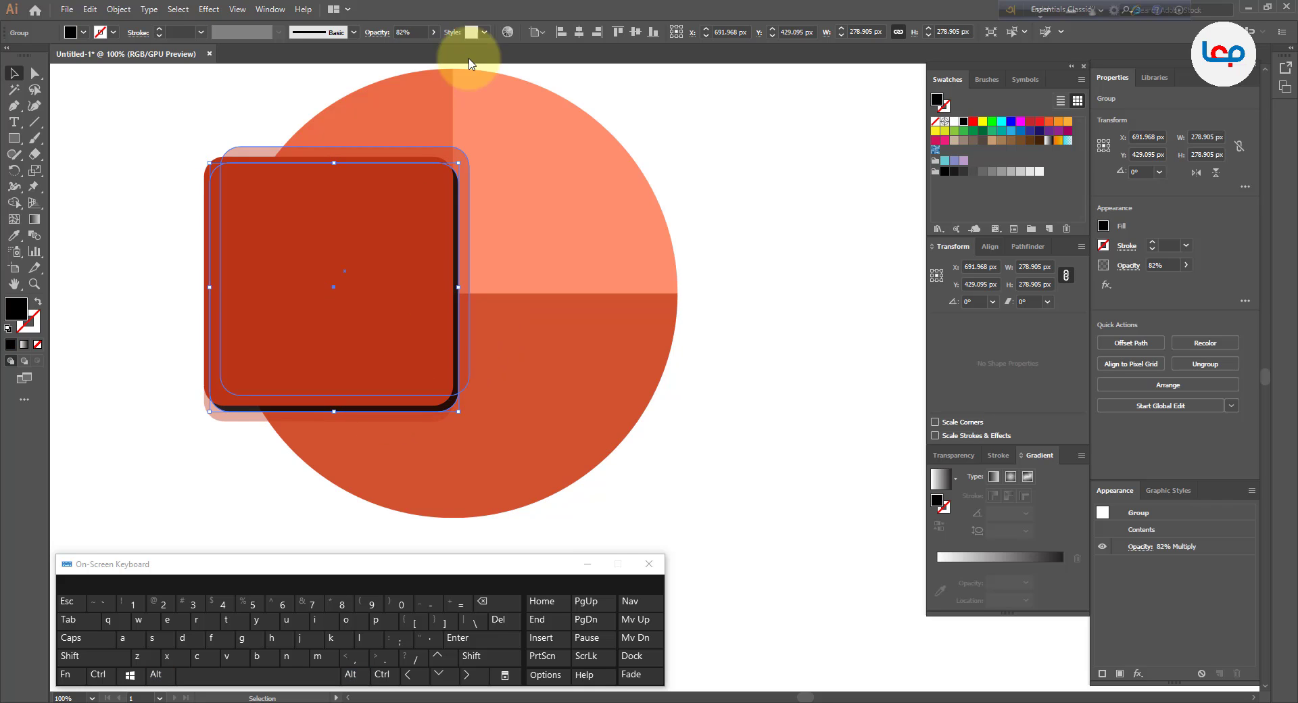
left_click(404, 33)
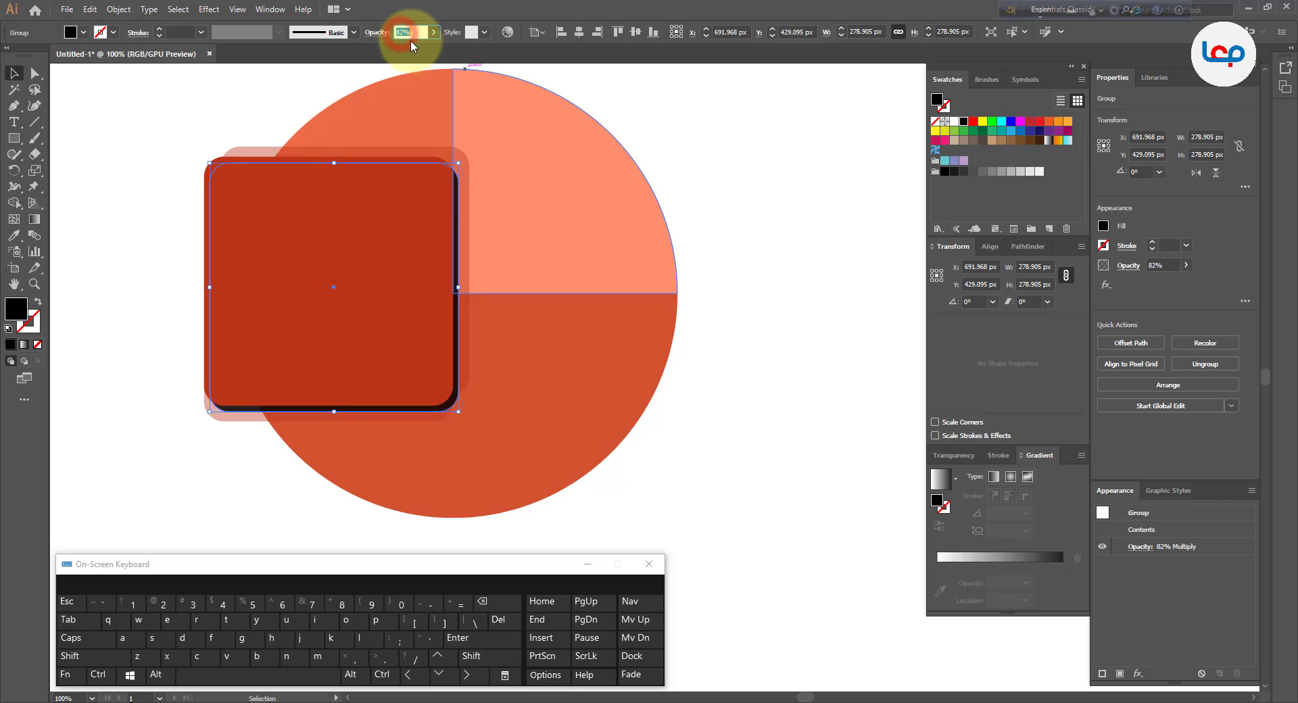
left_click(434, 33)
left_click_drag(421, 50, 407, 54)
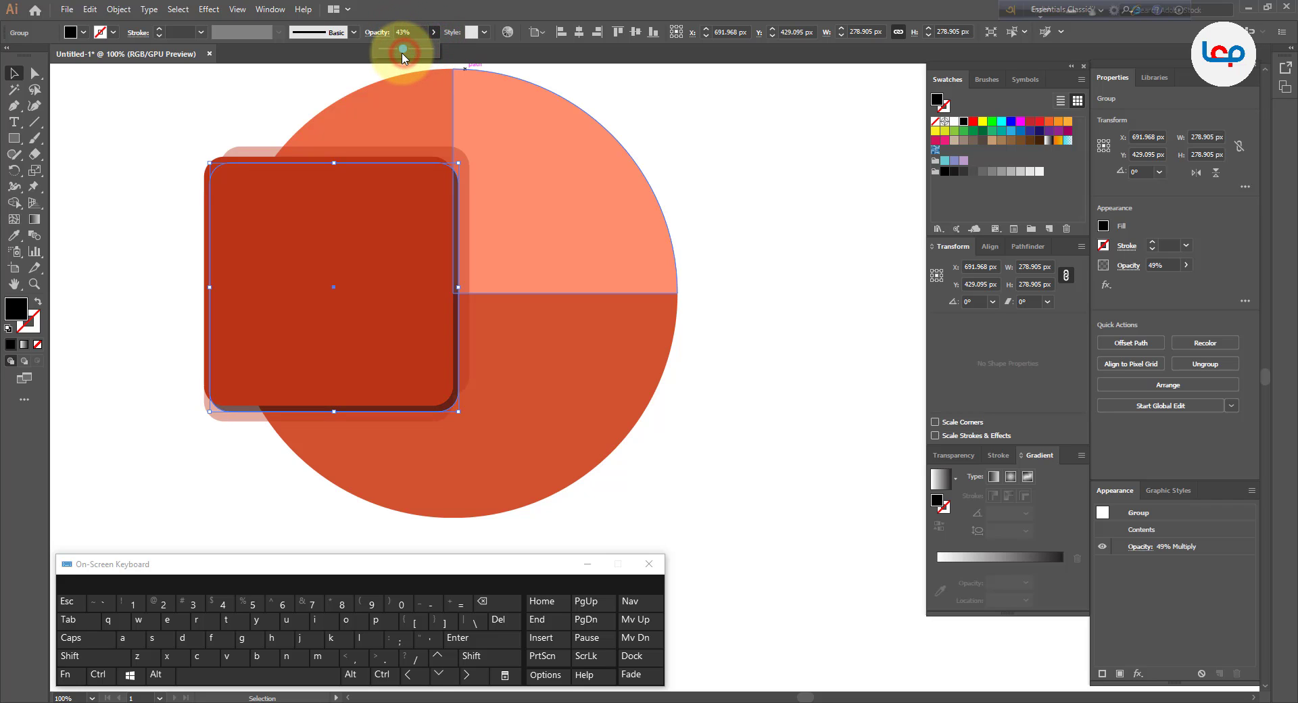
left_click(275, 110)
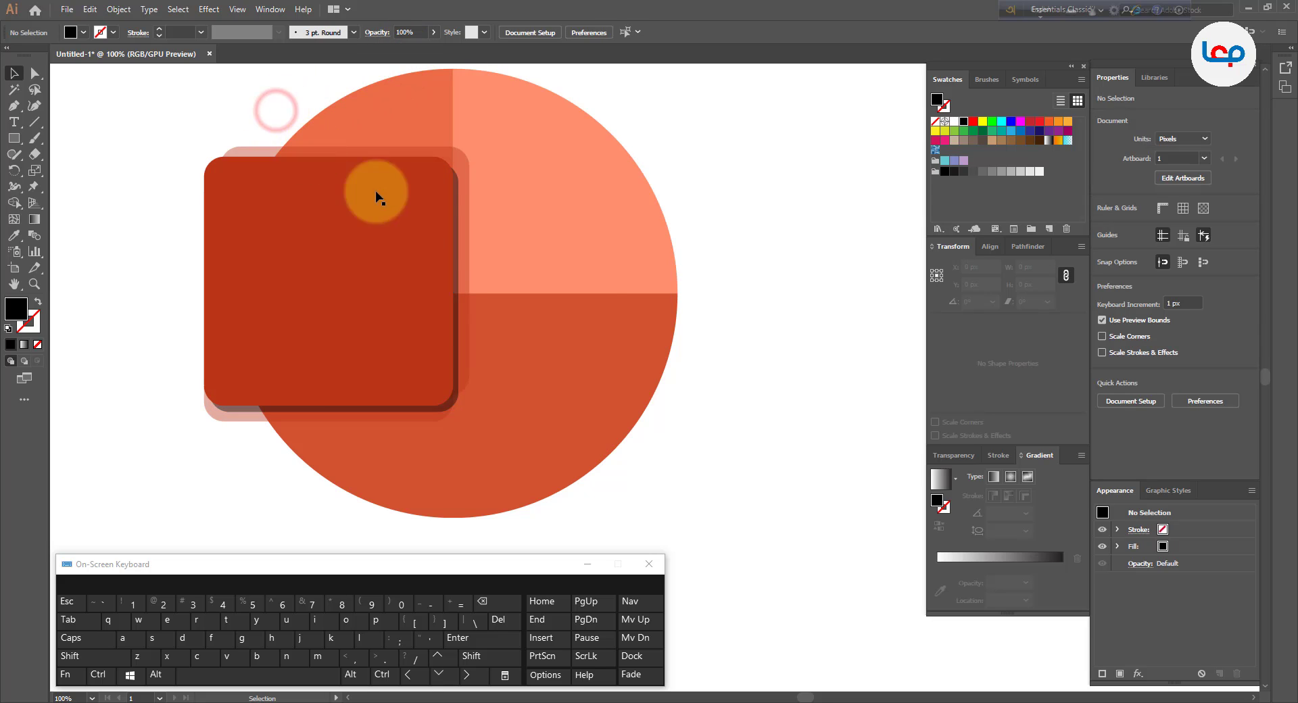
scroll(529, 330, "down", 2)
scroll(636, 293, "up", 1)
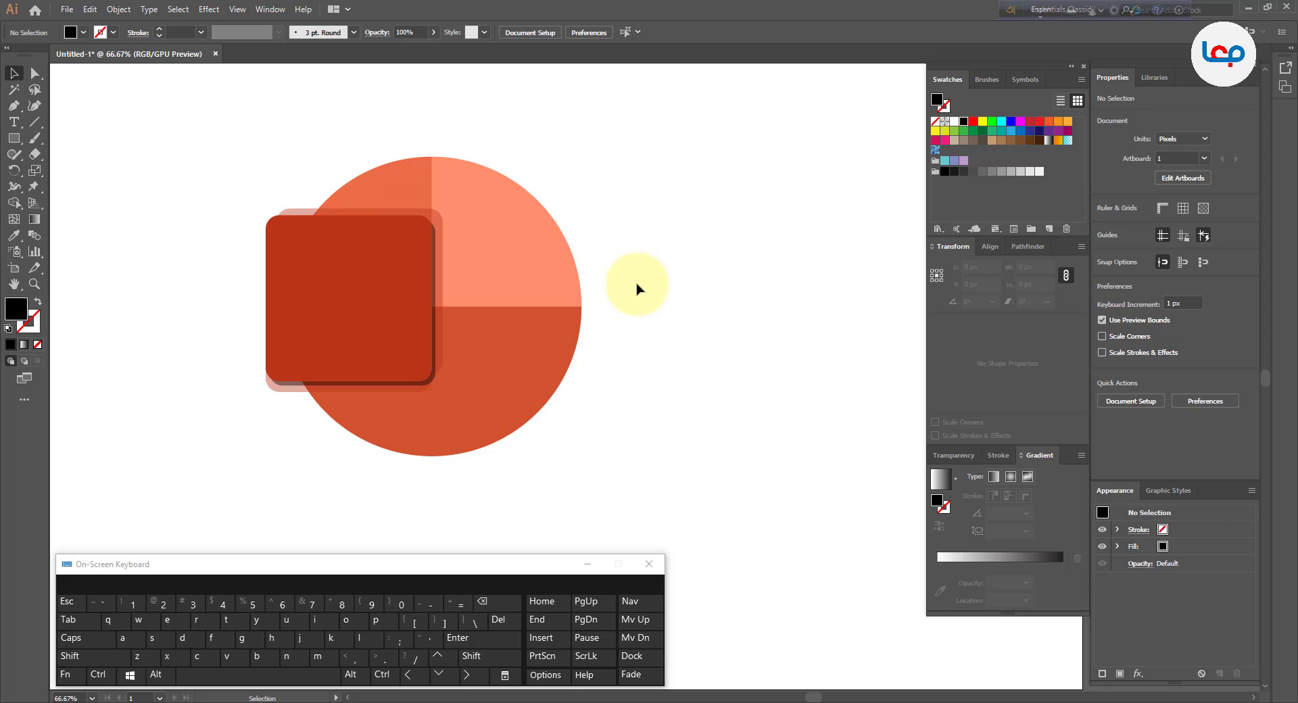
left_click(641, 288)
scroll(426, 342, "down", 1)
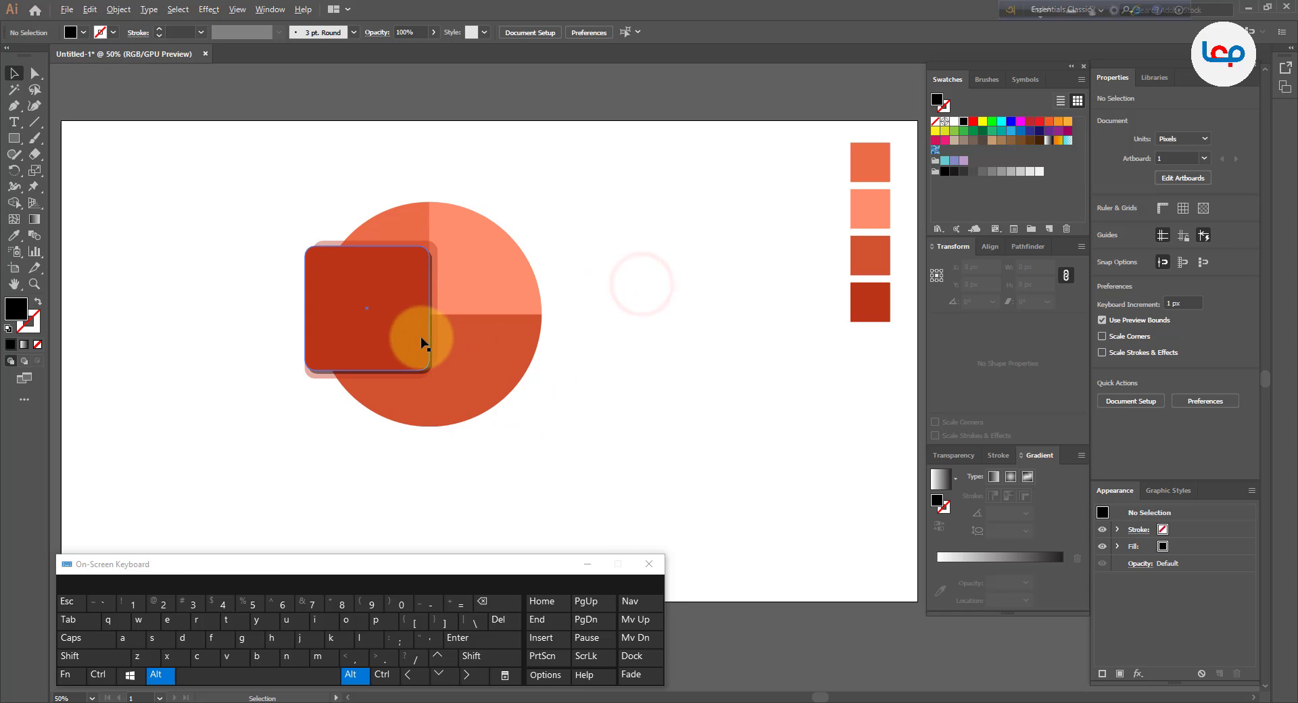
left_click(663, 336)
scroll(319, 335, "up", 1)
- Select the whole logo and use Shape Builder to remove the translucent and shadow pieces that extend outside the circle
left_click_drag(683, 169, 289, 472)
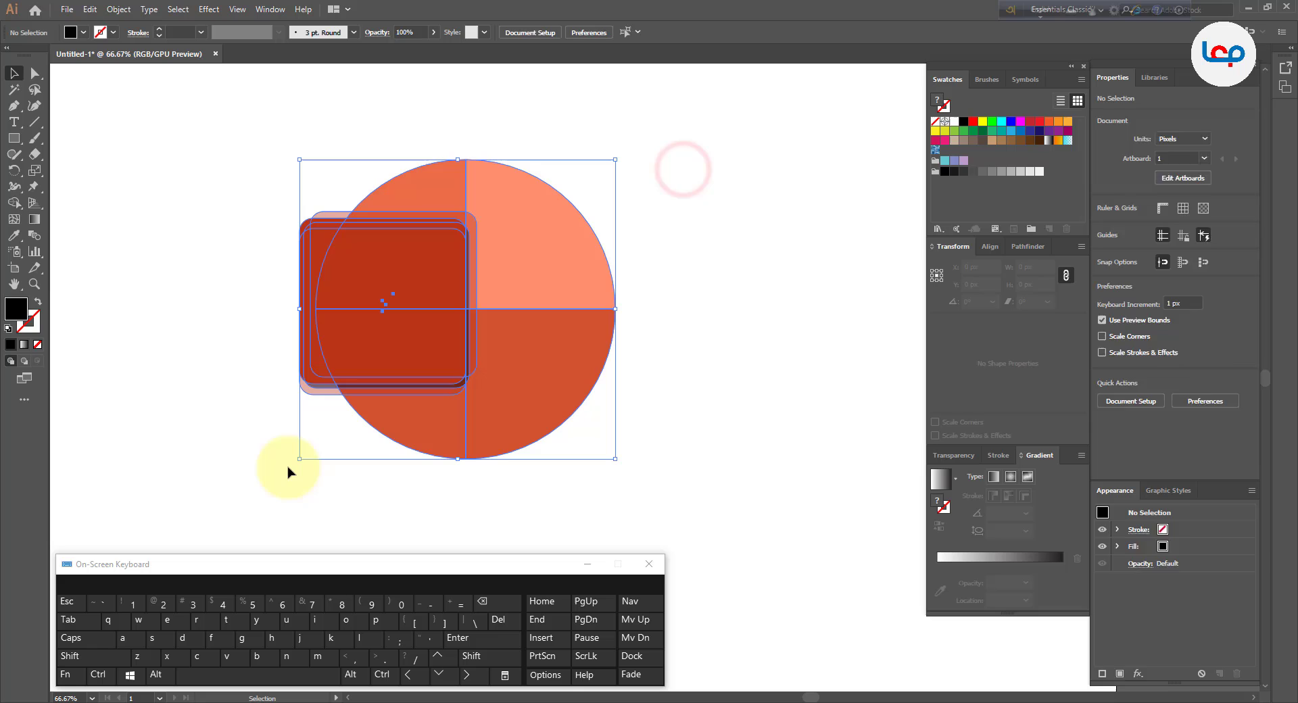
left_click(14, 202)
scroll(351, 217, "up", 2)
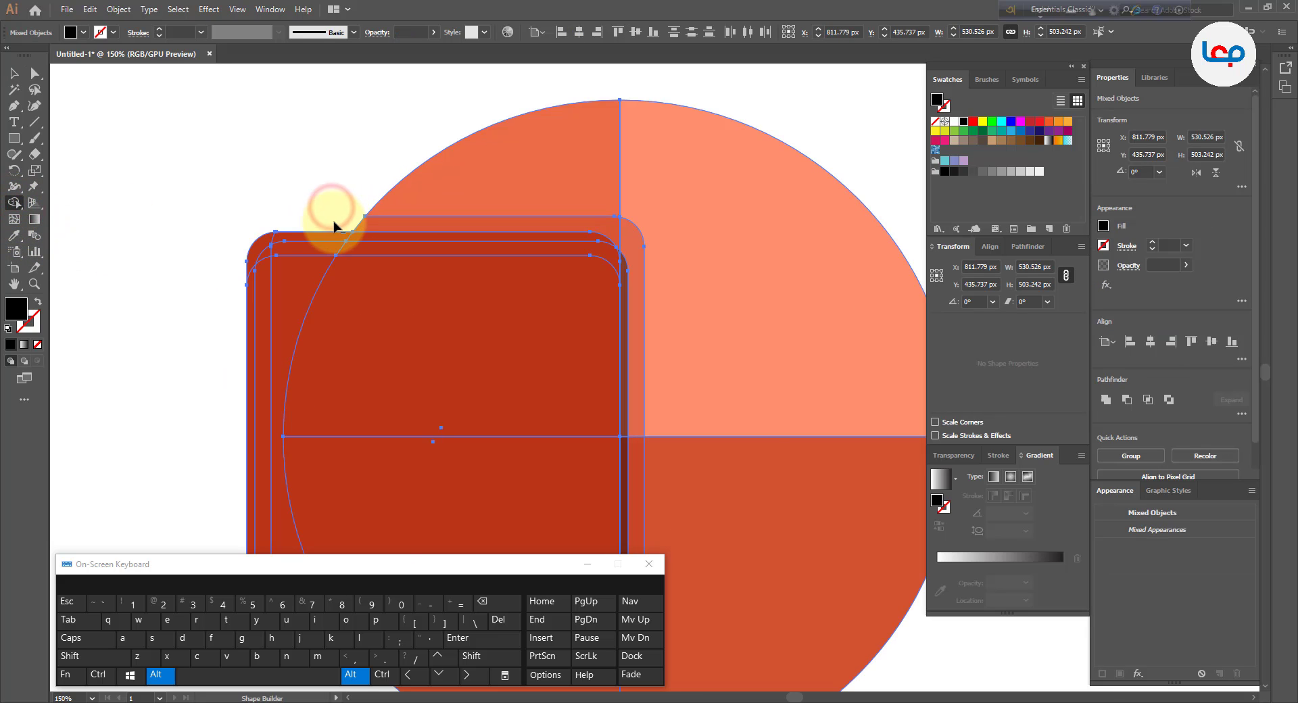
scroll(341, 213, "down", 1)
scroll(314, 504, "up", 1)
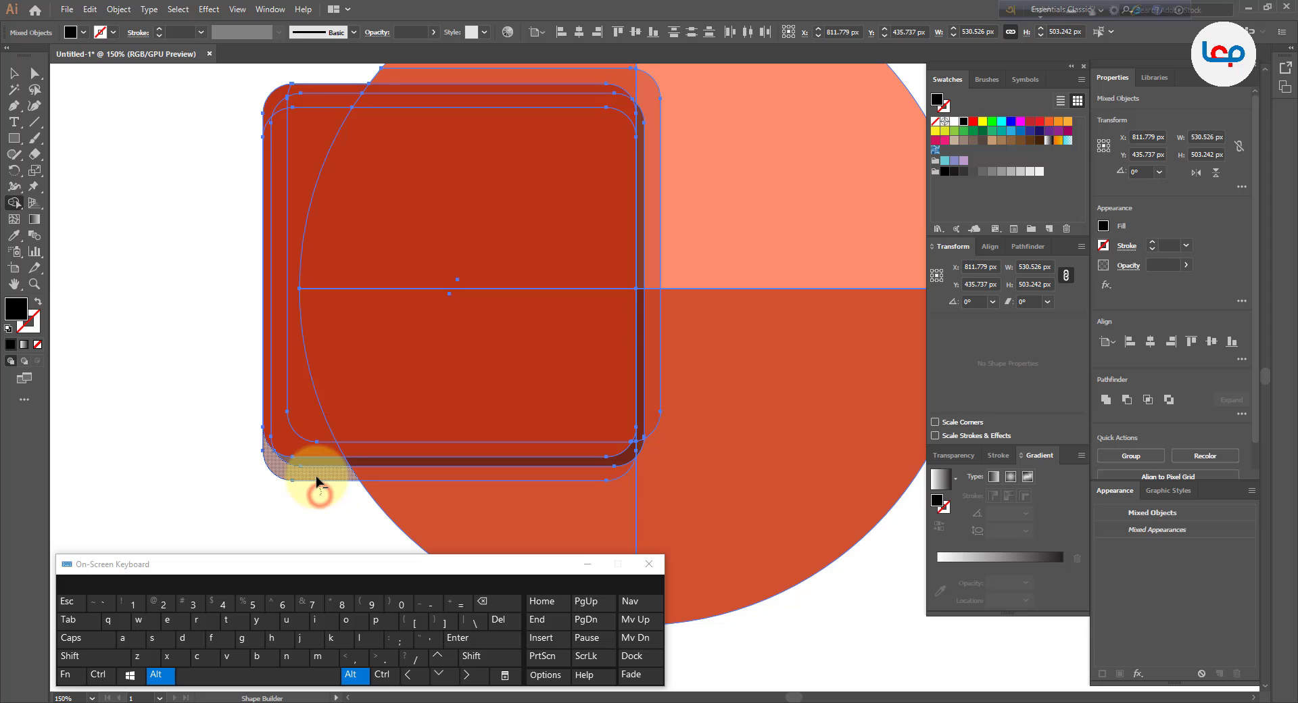
left_click(318, 482, "alt")
left_click(316, 464, "alt")
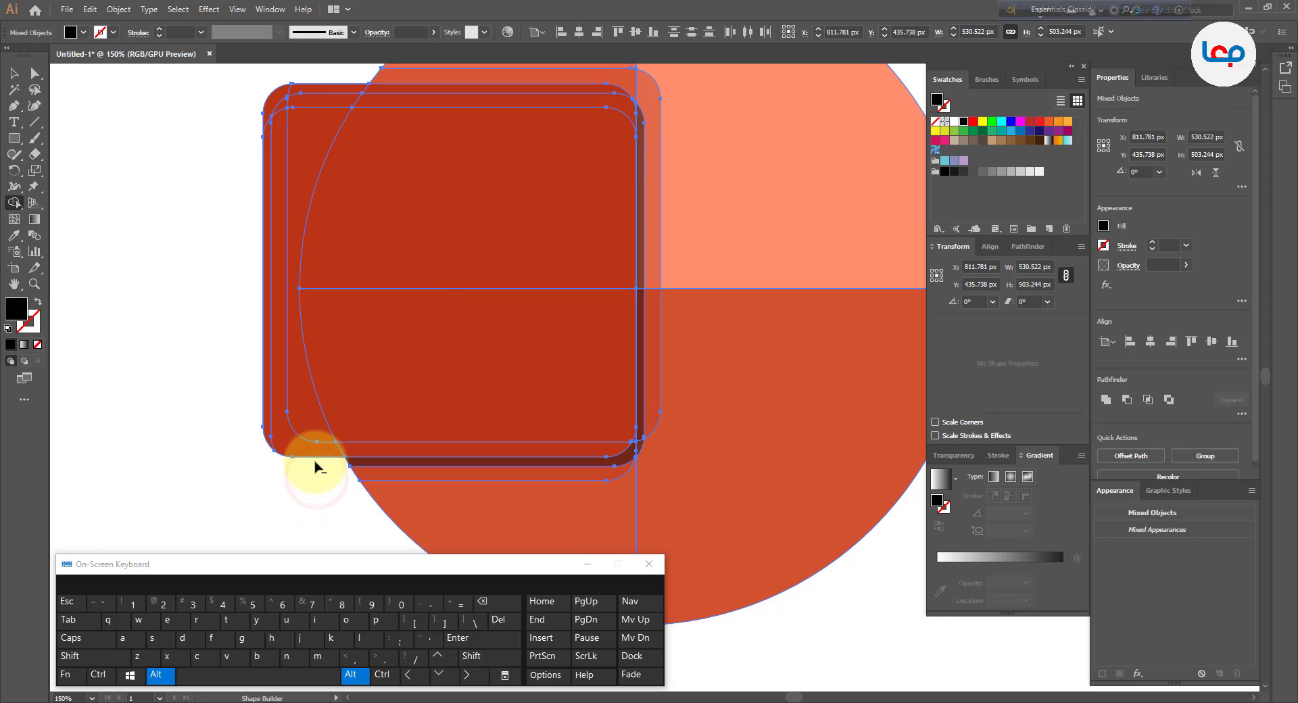
scroll(315, 464, "down", 1)
left_click(14, 73)
left_click(234, 144)
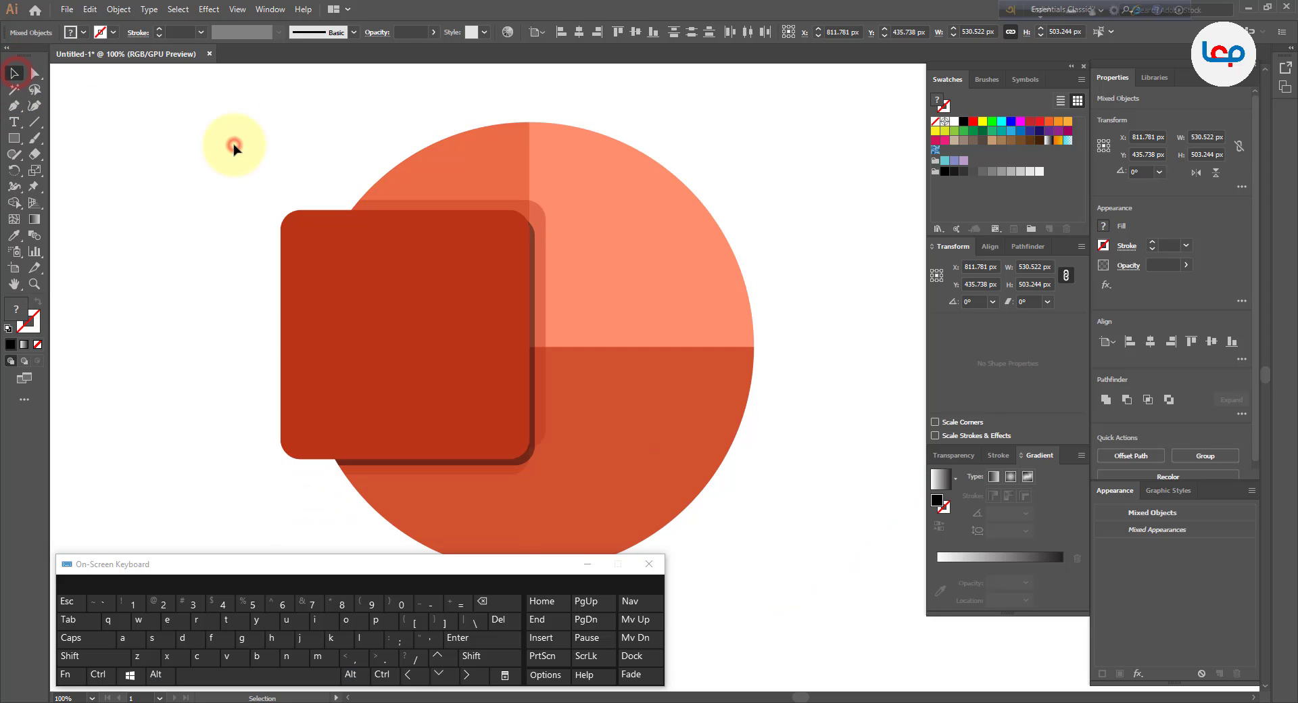
scroll(533, 232, "down", 2)
scroll(698, 240, "up", 2)
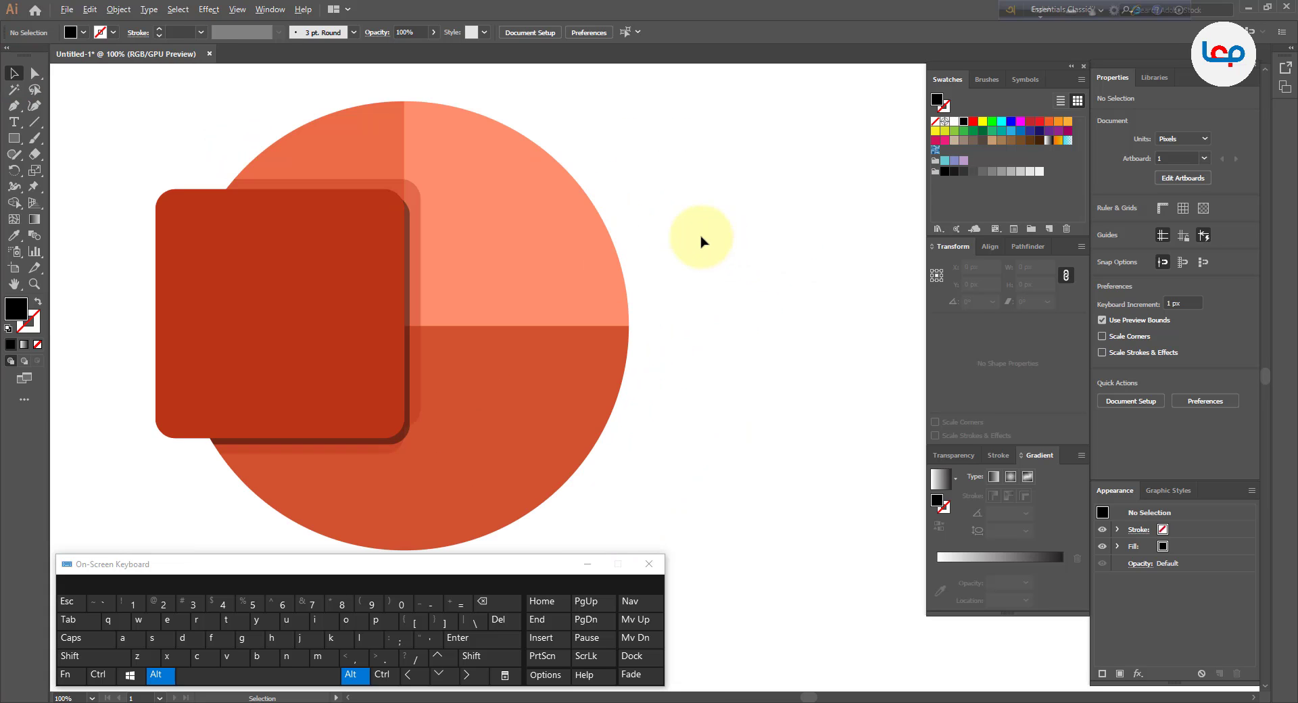
left_click(363, 272)
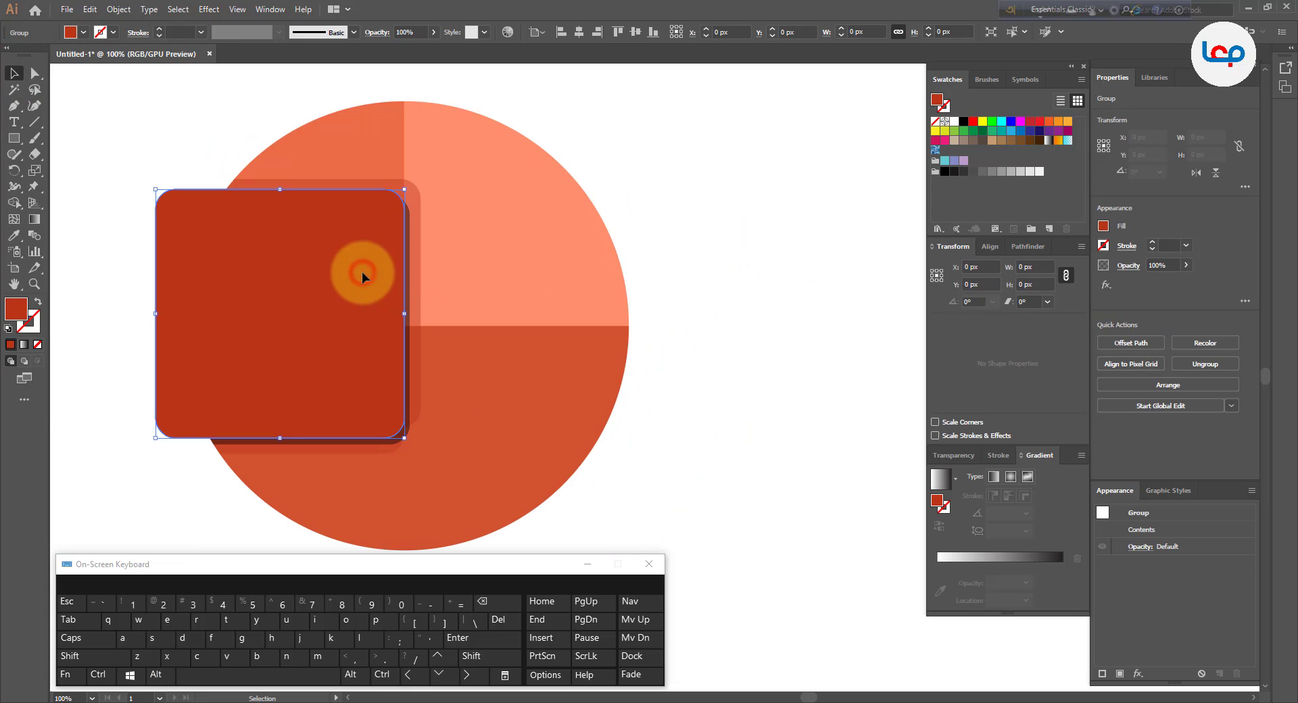
left_click(671, 234)
scroll(649, 236, "down", 1)
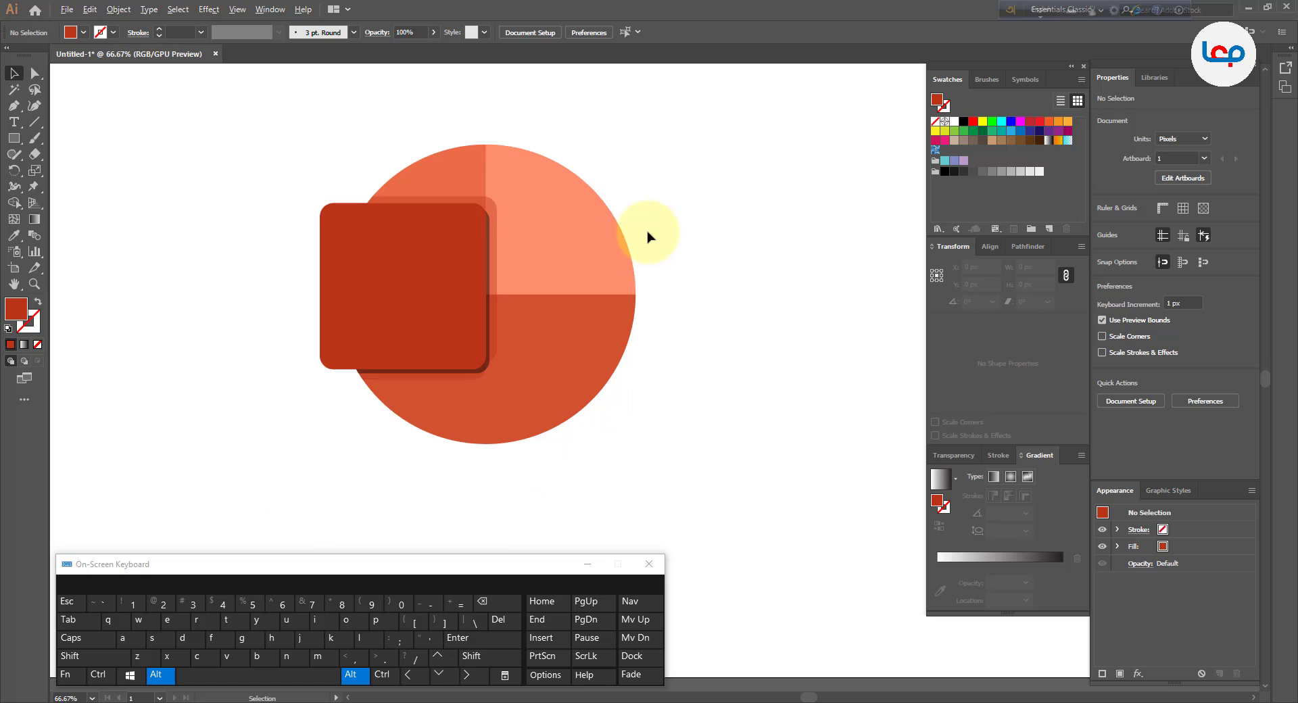
- Minimize the on-screen keyboard that covers the lower part of the canvas
left_click(585, 562)
scroll(513, 267, "up", 1)
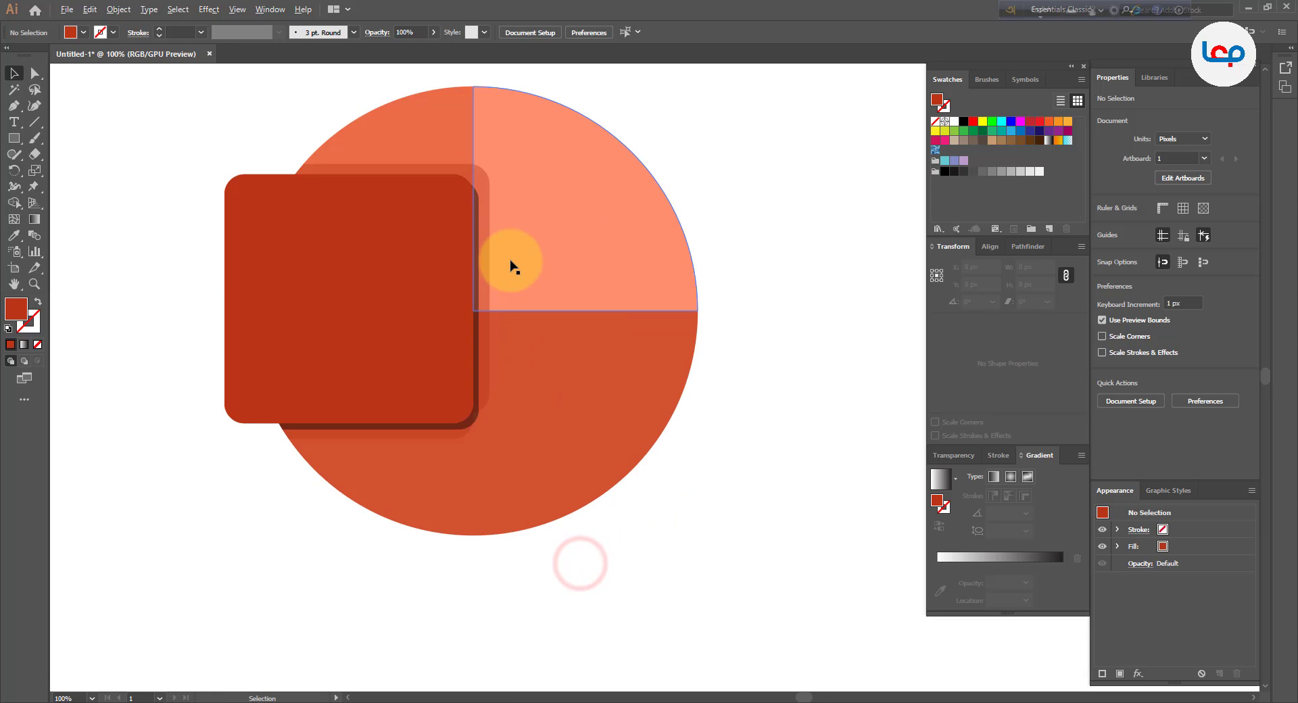
scroll(568, 281, "up", 2)
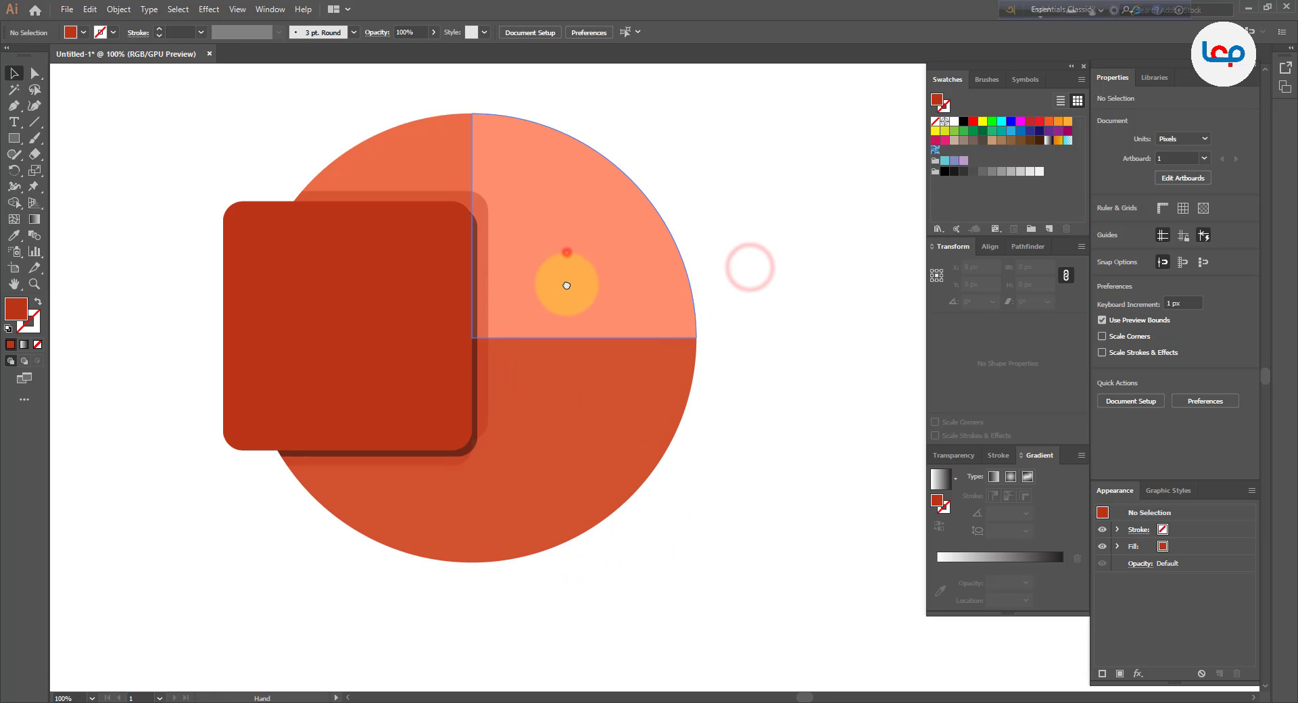
- Add a black letter P as point text beside the dark red square and enlarge it to about 211 pt
left_click(13, 122)
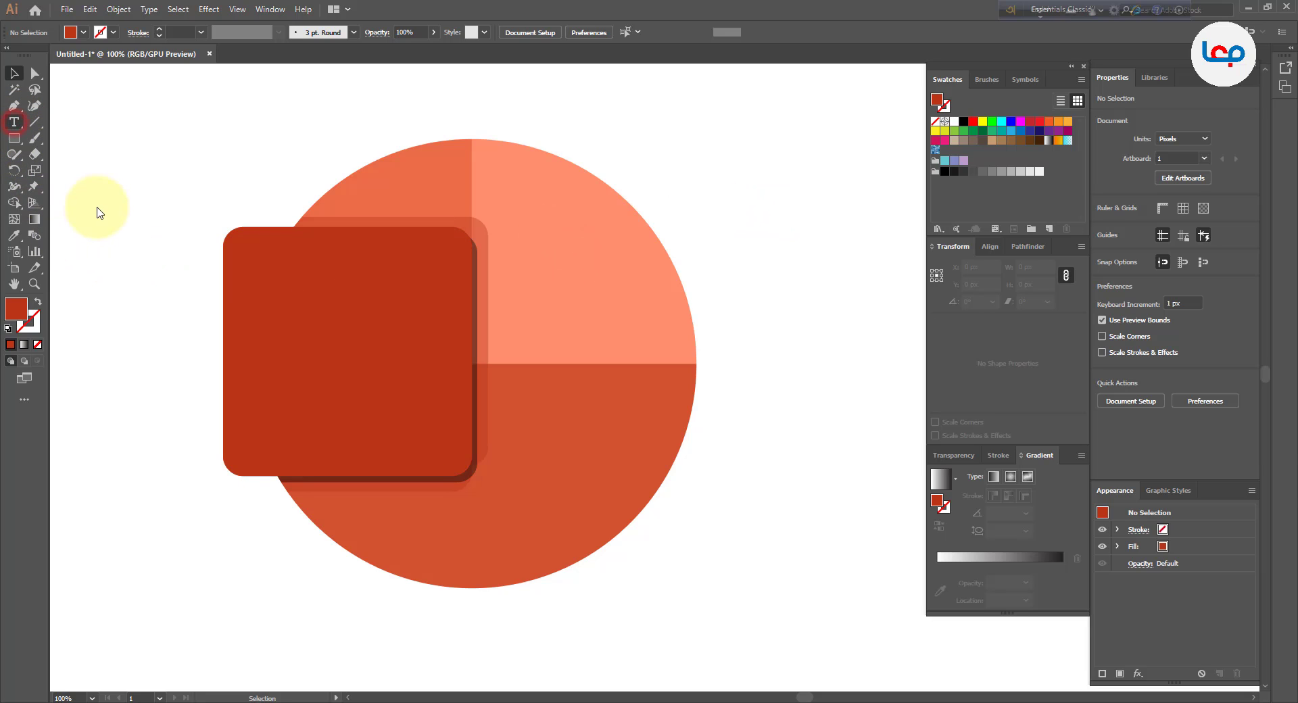
left_click(98, 213)
key("BackSpace")
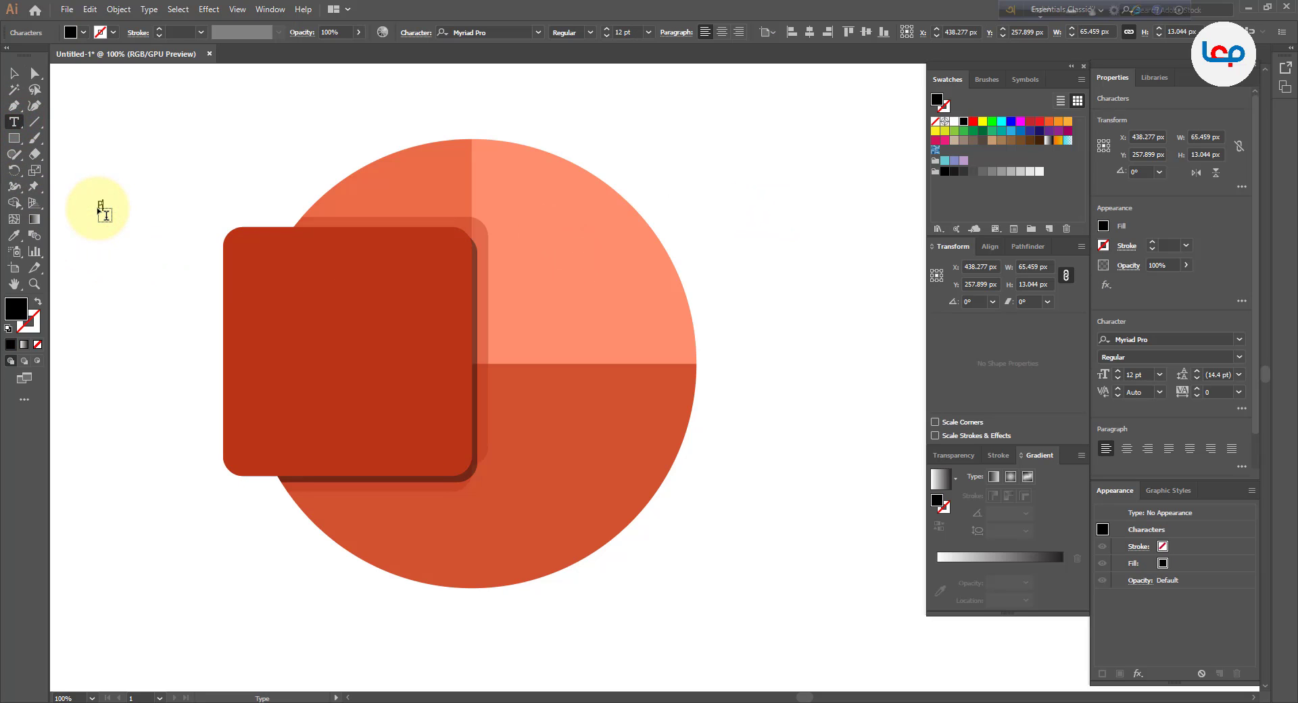
left_click(14, 72)
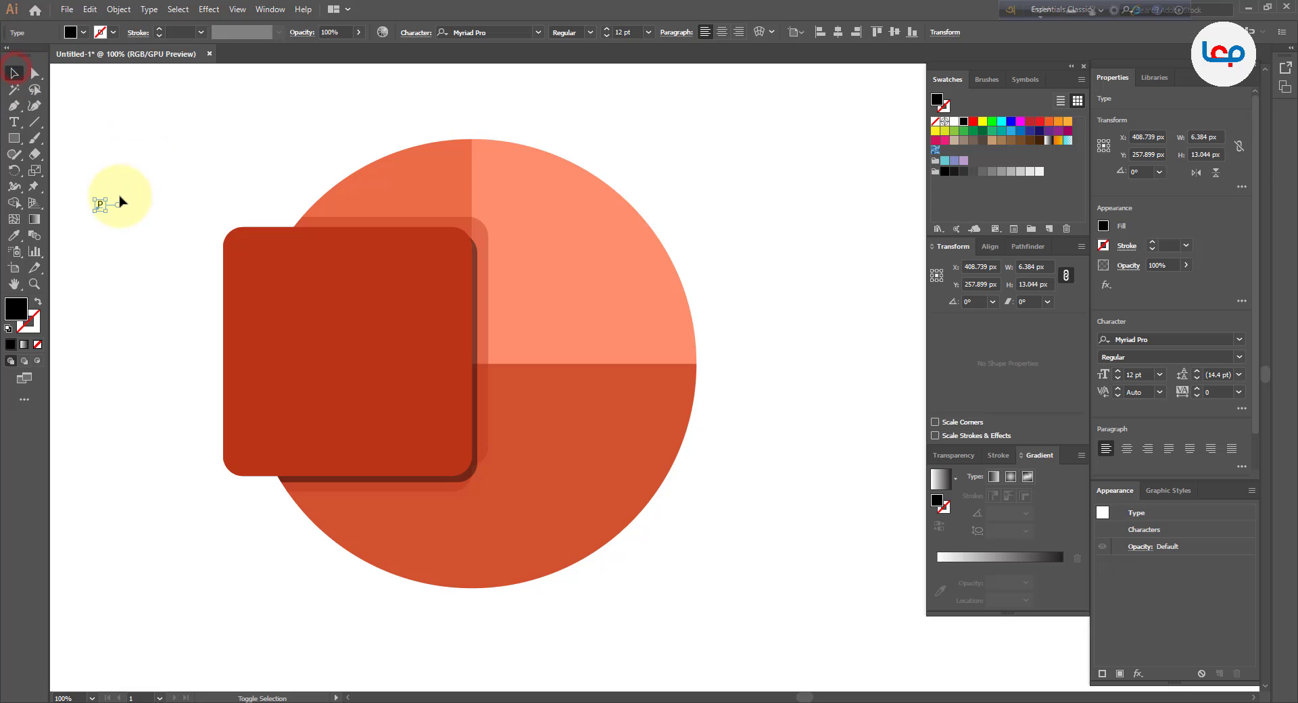
left_click_drag(110, 200, 166, 255)
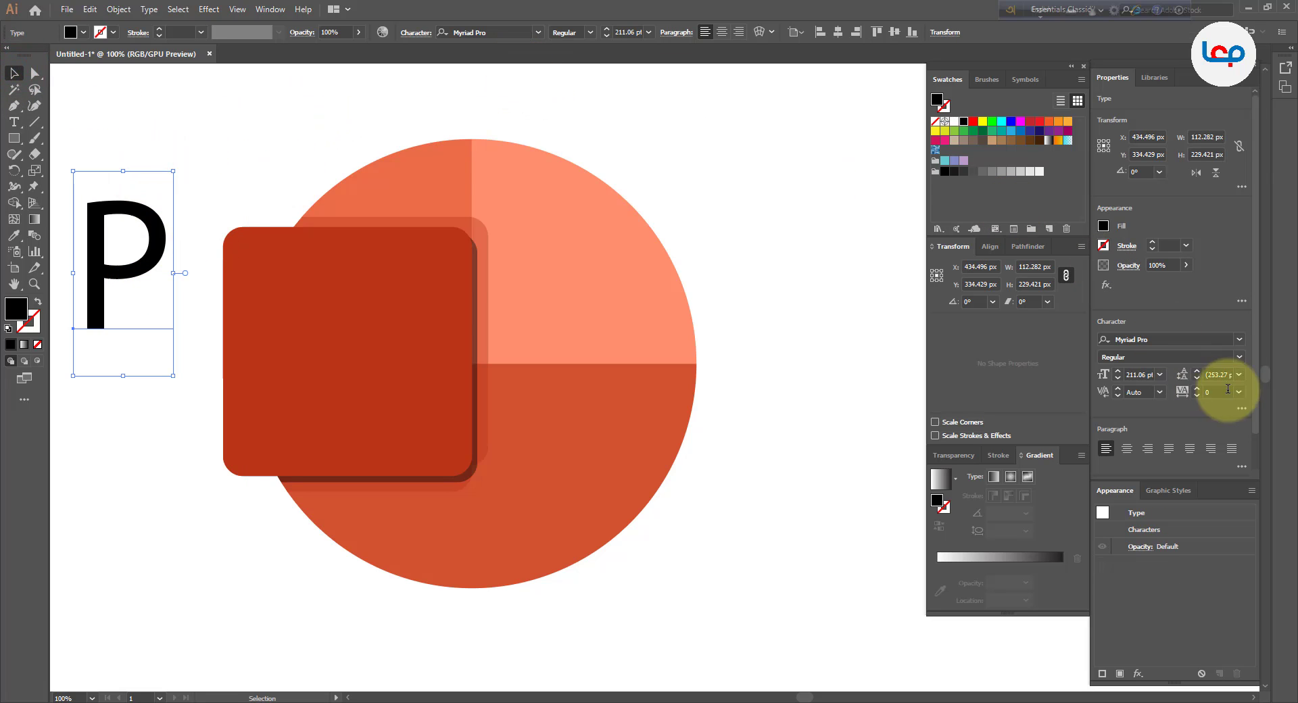
- Set the font of the letter P to Glass
left_click(1242, 340)
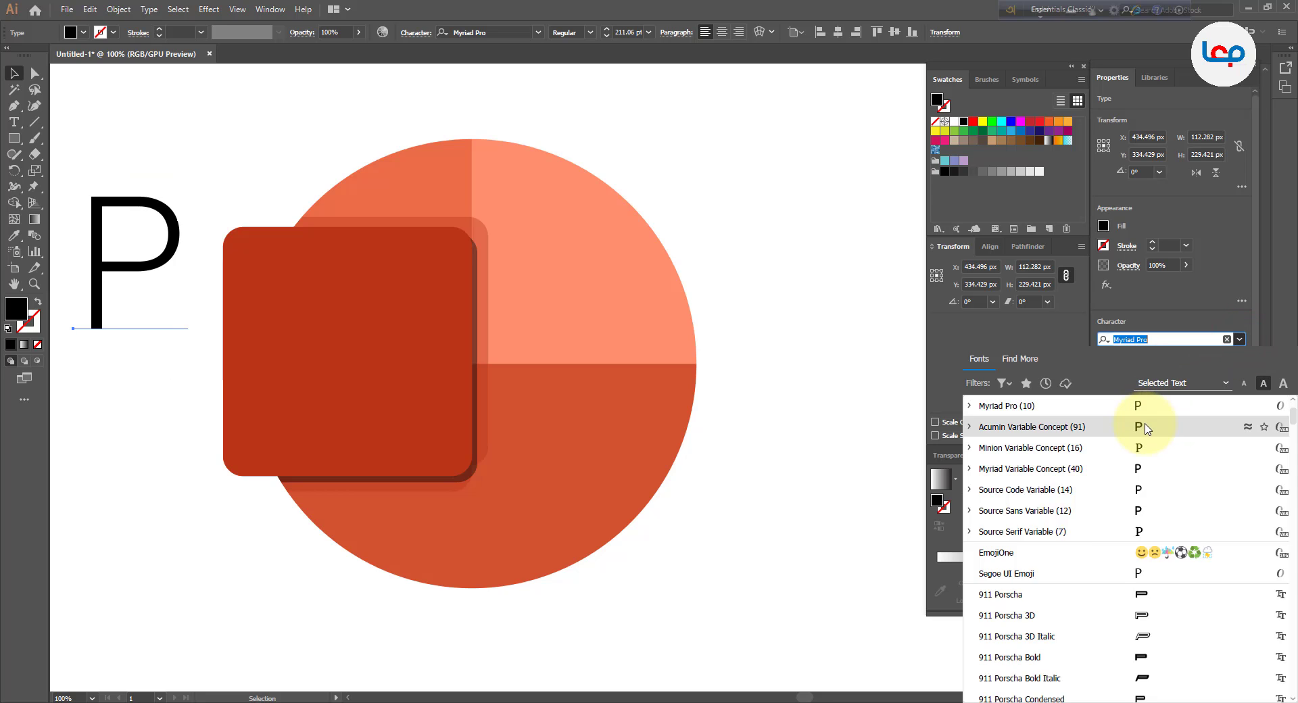
scroll(1146, 428, "up", 2)
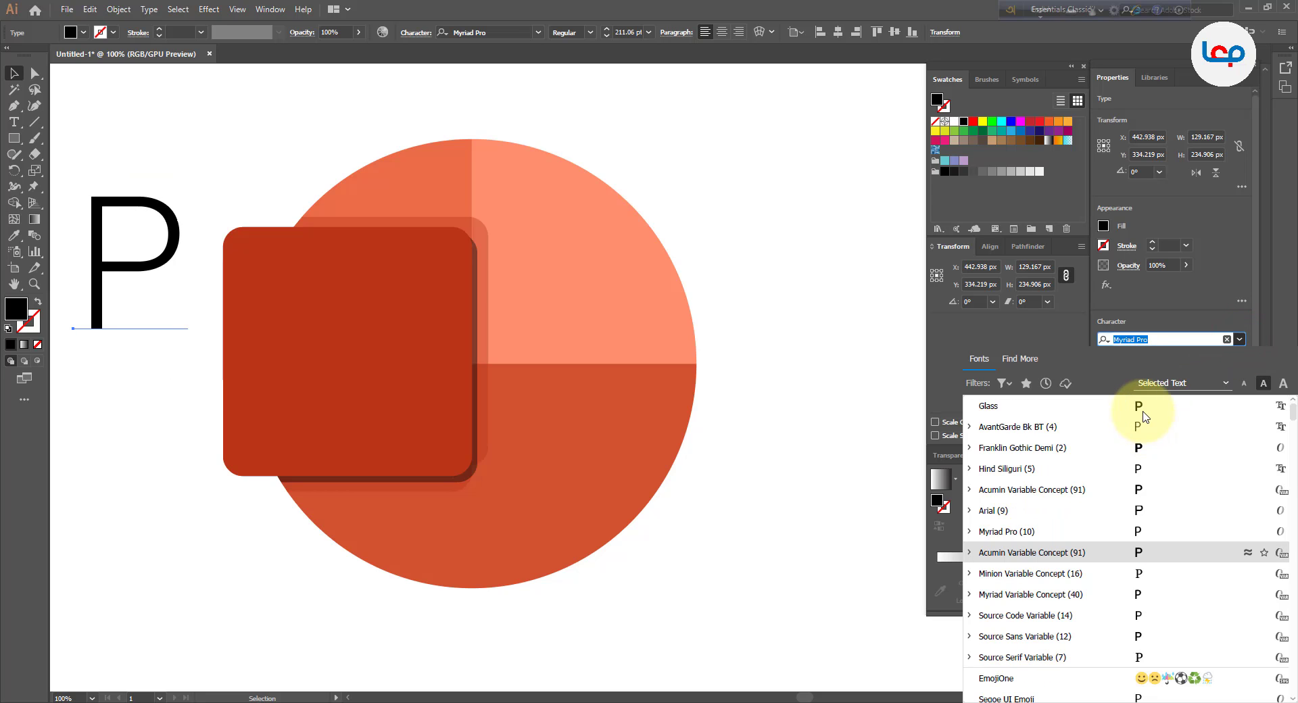
left_click(1142, 409)
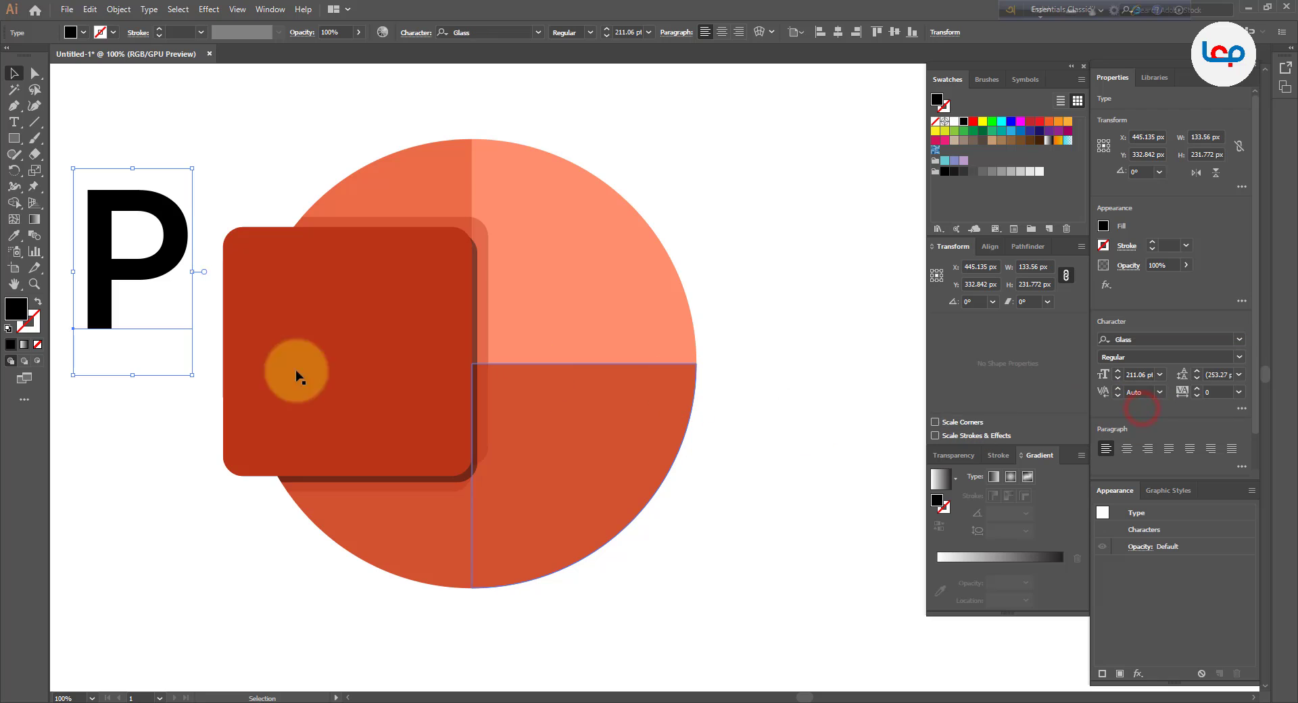
- Convert the letter P to outlines and place it on the dark red rounded square with a white fill
right_click(112, 280)
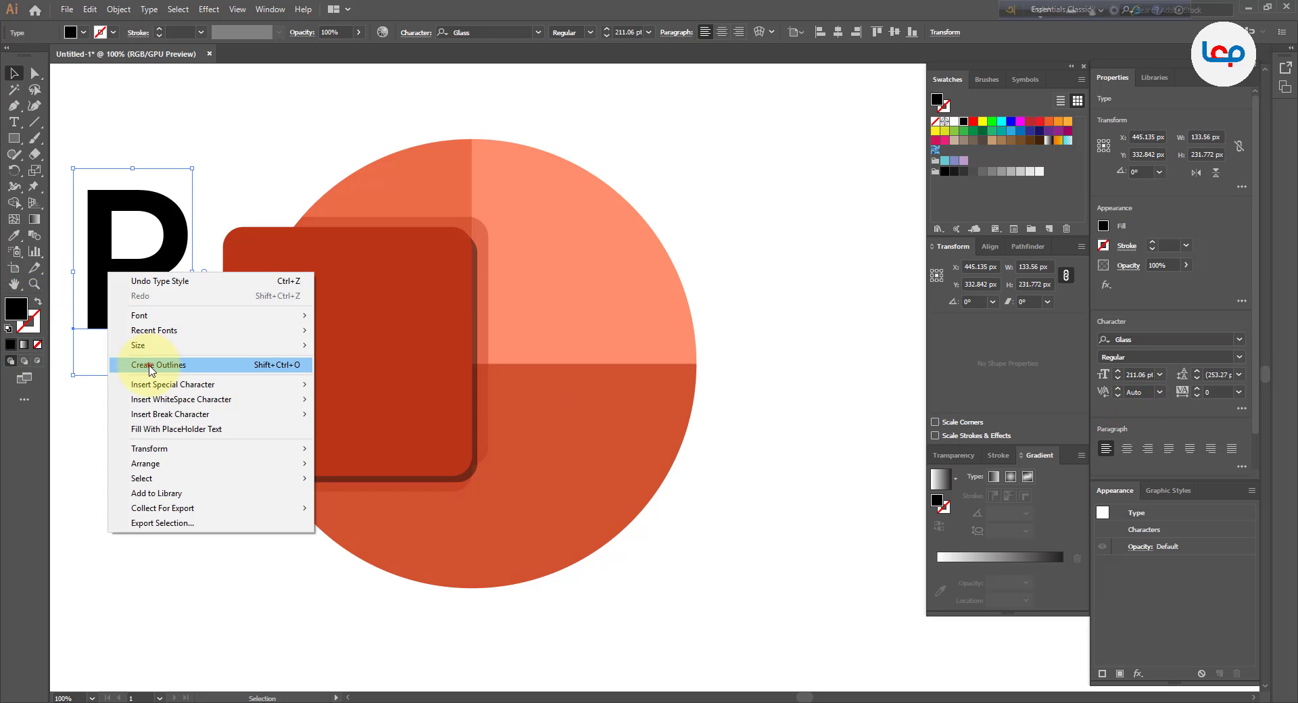
left_click(150, 365)
left_click(109, 390)
left_click_drag(105, 287, 312, 364)
left_click(954, 121)
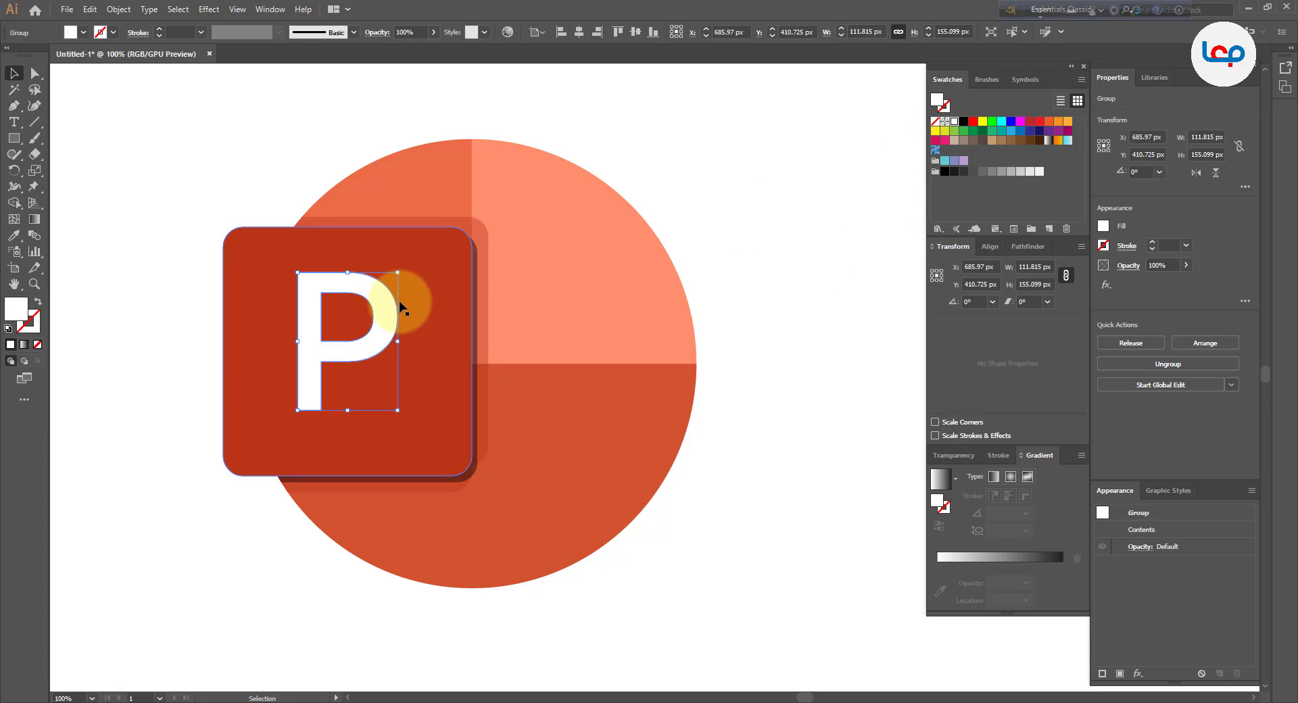
- Enlarge the P proportionally to about 121 by 168 px and centre it vertically on the dark red rounded square
left_click_drag(397, 273, 404, 266)
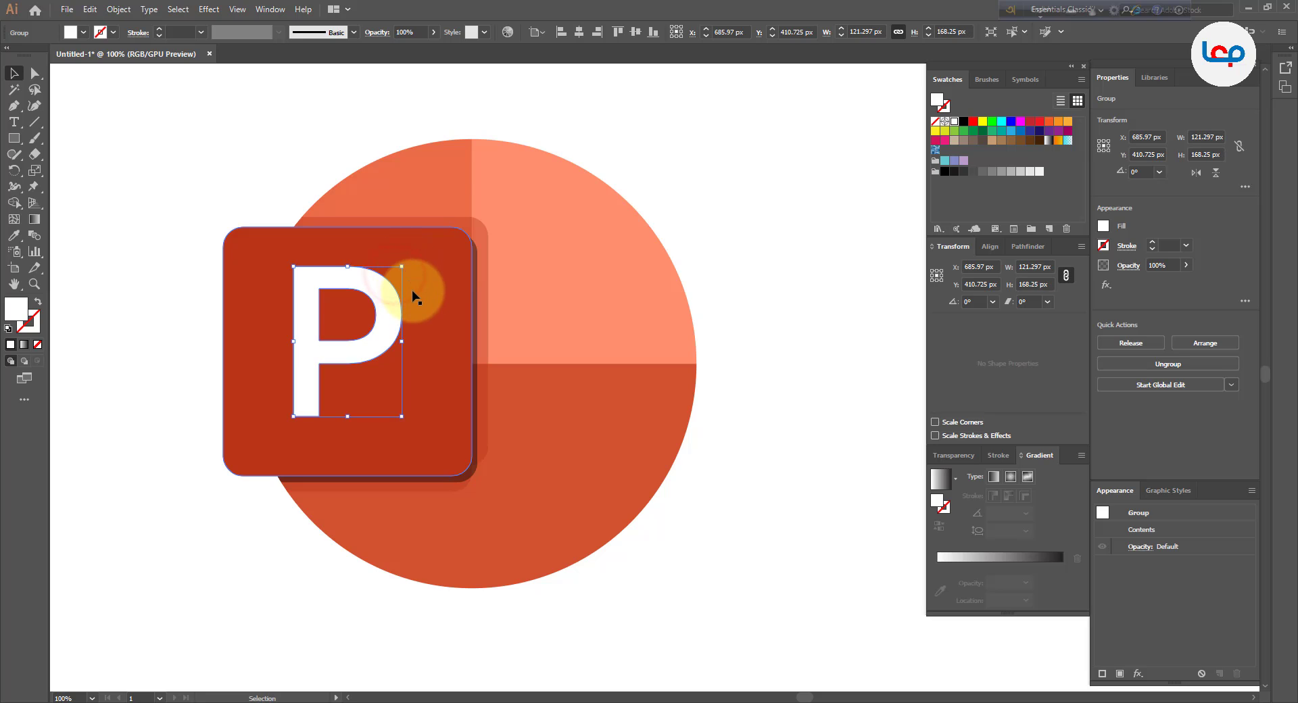
left_click(421, 297, "shift")
left_click(422, 299)
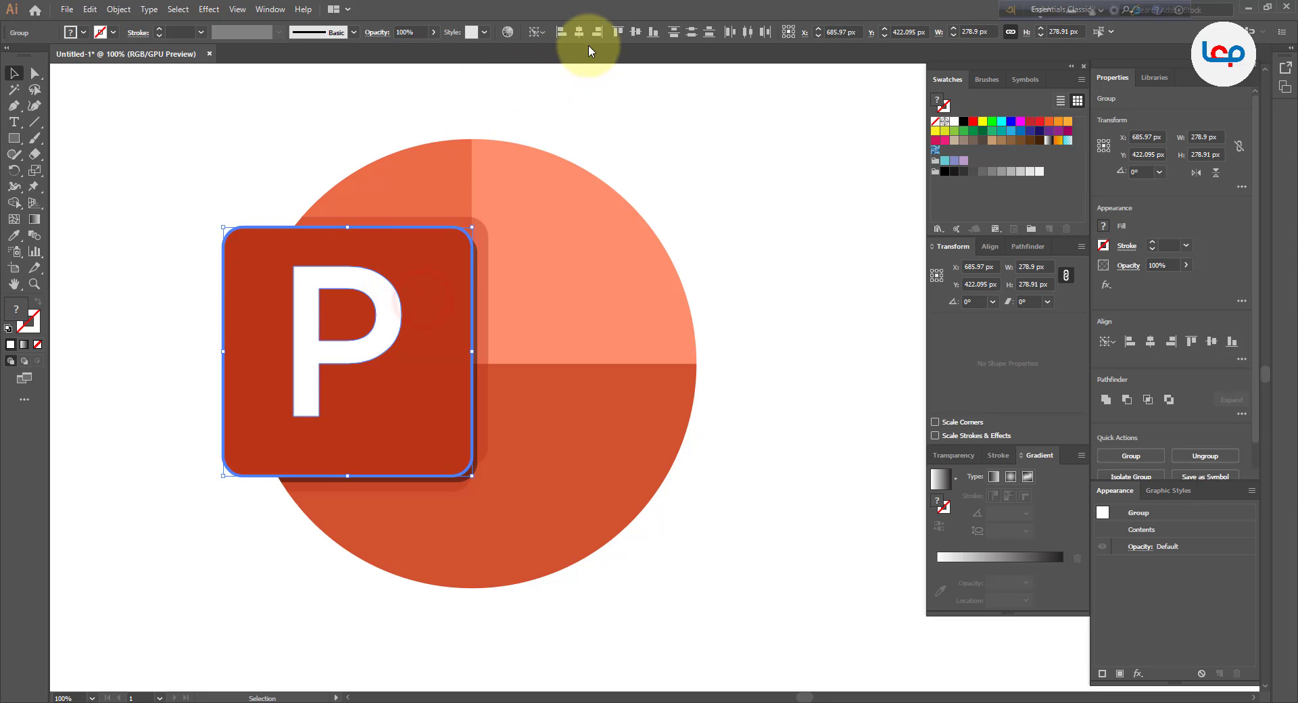
left_click(629, 37)
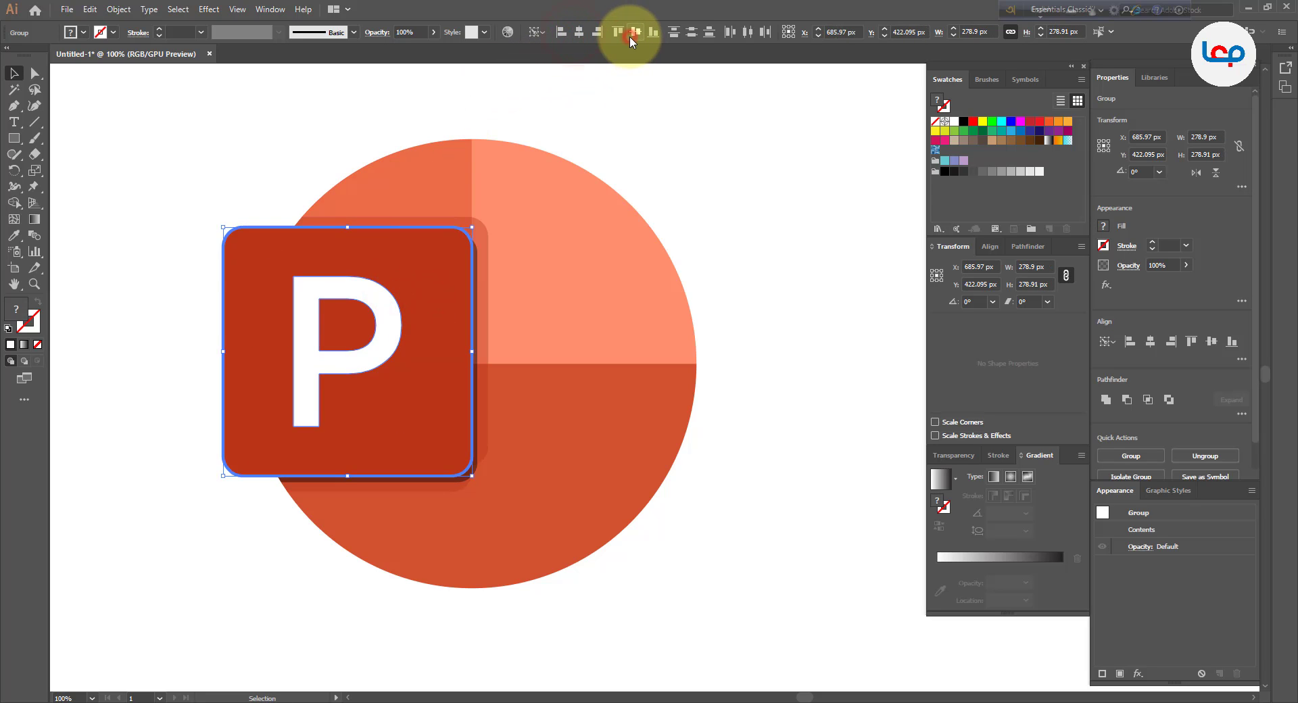
left_click(641, 163)
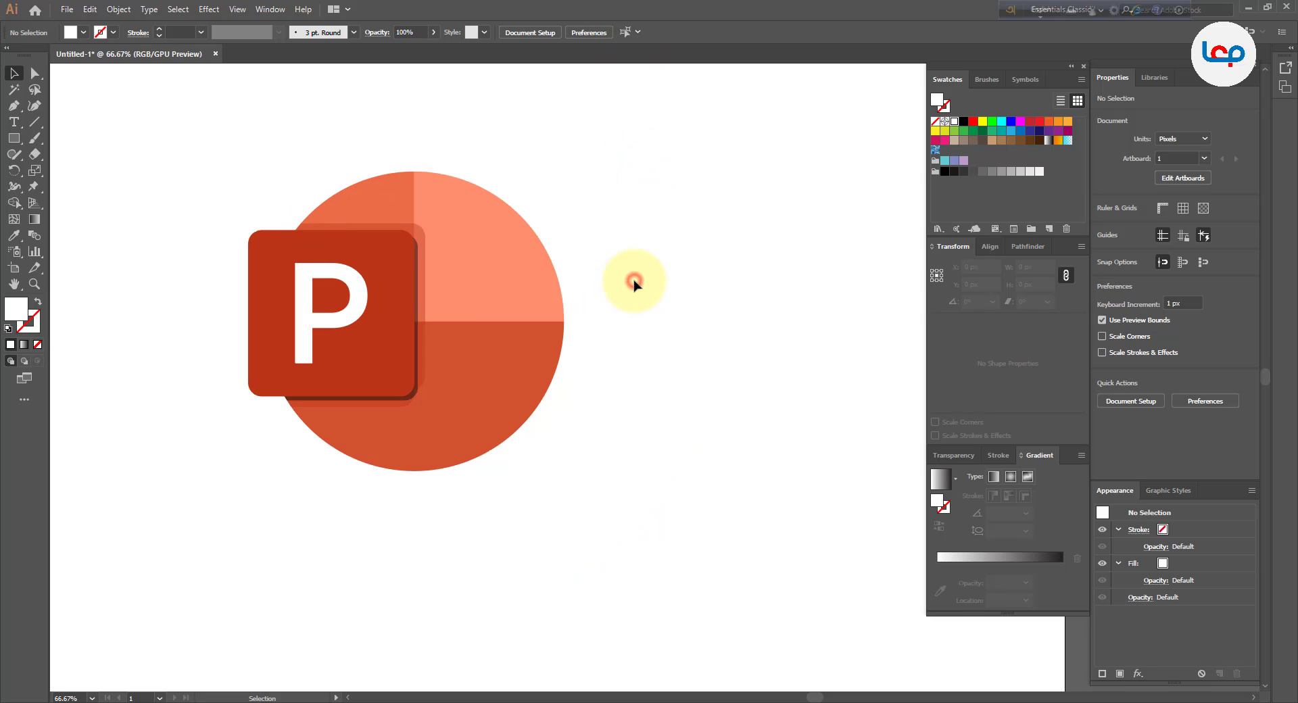
- Delete the four colour sample squares beside the logo on the artboard
key("ctrl+minus")
key("ctrl+minus")
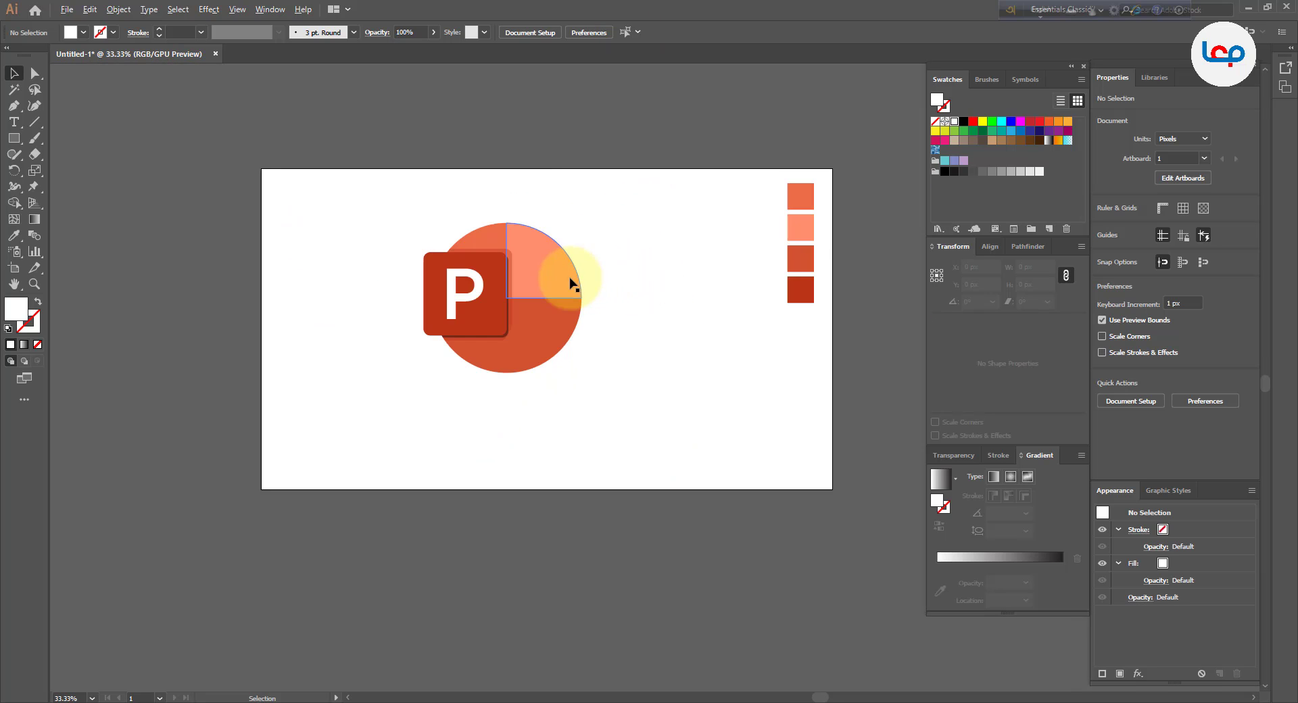
left_click_drag(711, 135, 851, 364)
key("Delete")
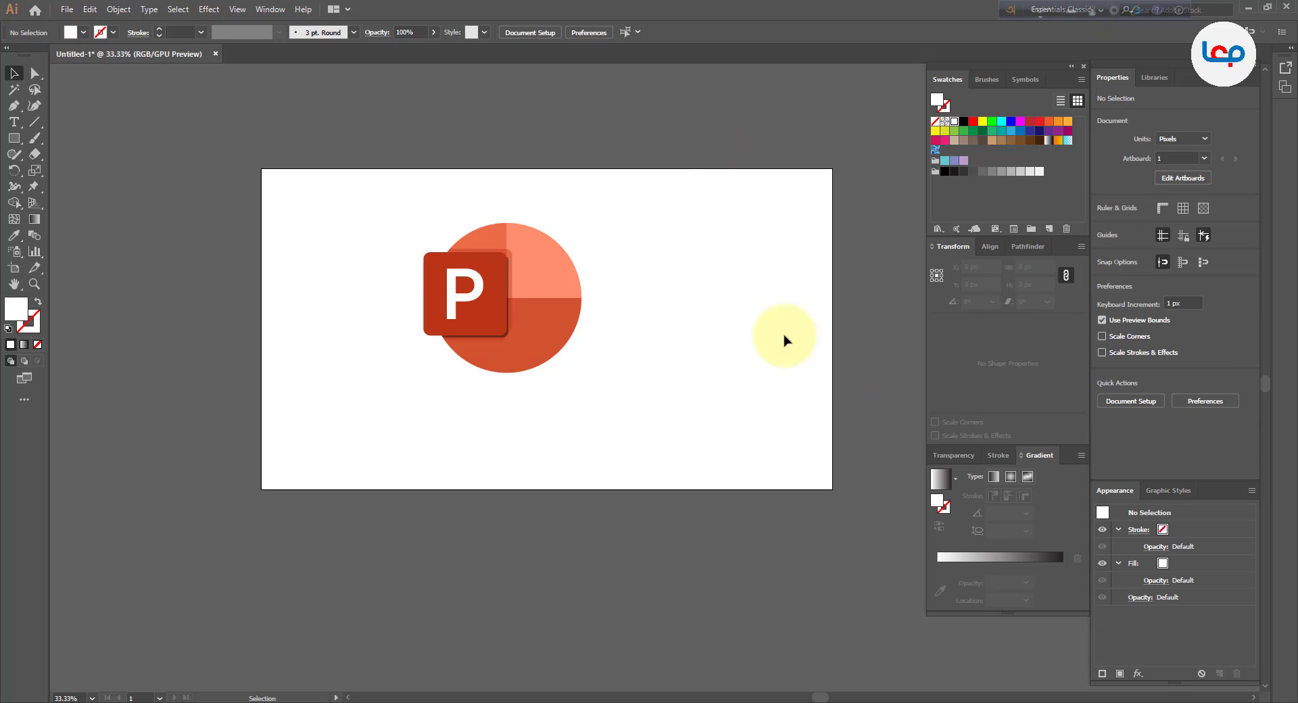
- Group all parts of the logo into one object and deselect it
scroll(516, 238, "up", 2)
left_click_drag(689, 194, 339, 516)
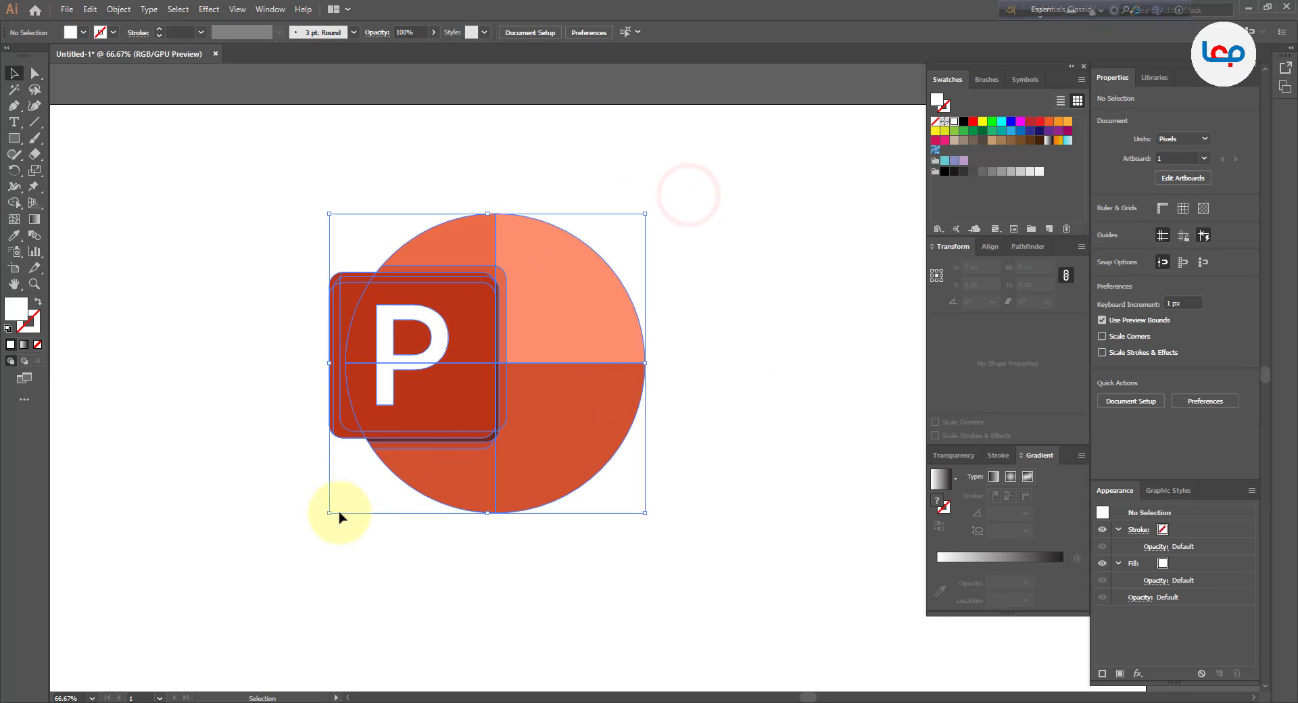
right_click(424, 416)
left_click(460, 499)
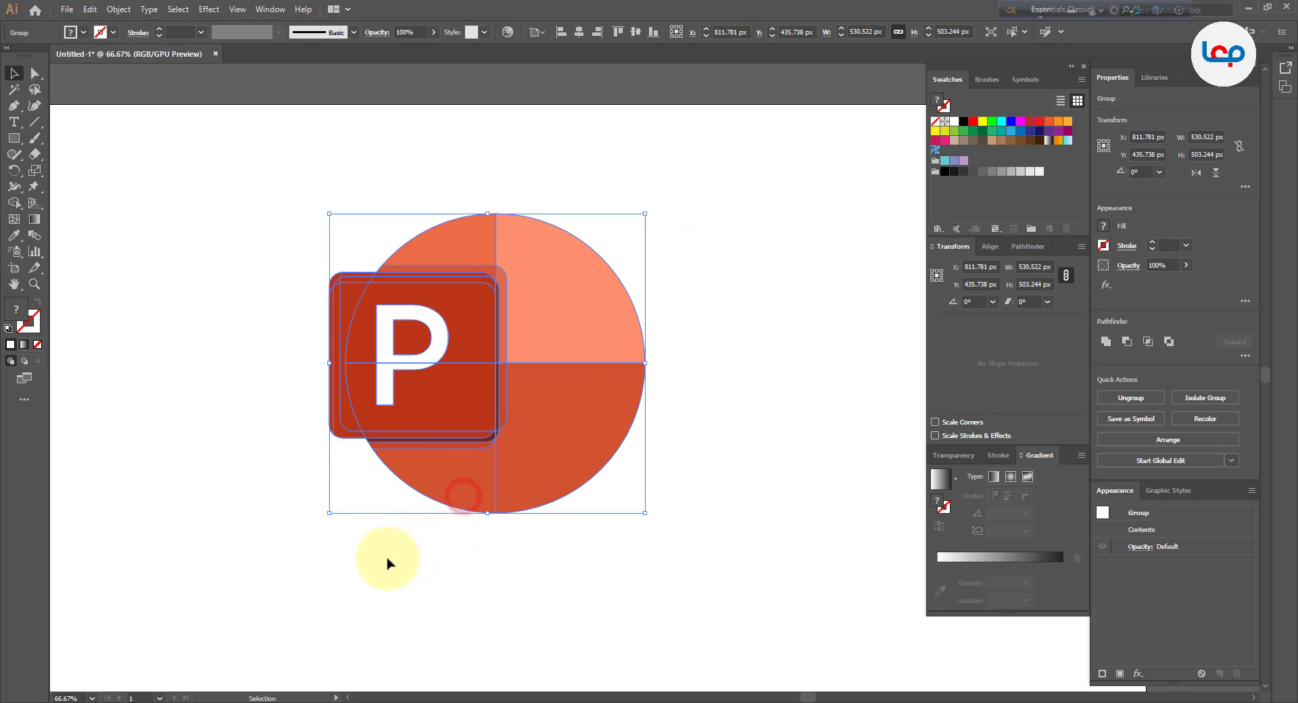
left_click(387, 563)
- Scale the grouped logo up proportionally from its centre to about 606 by 574 px
left_click(465, 404)
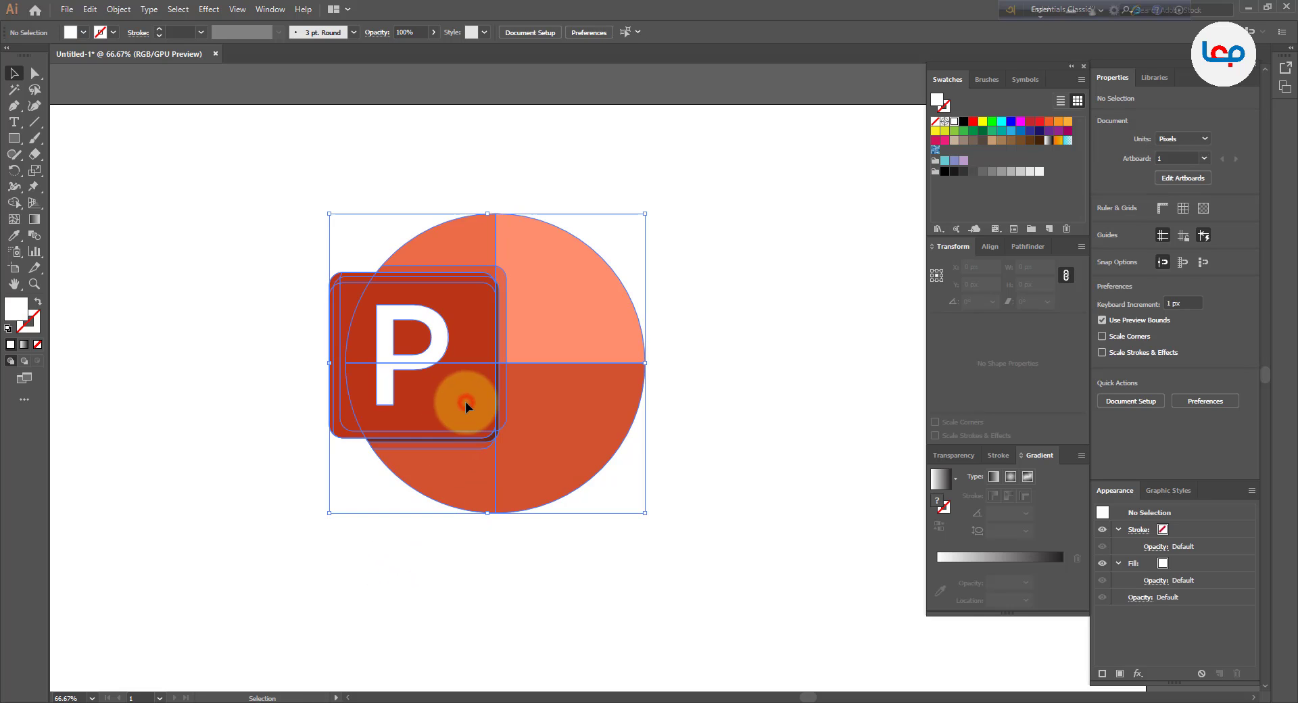
left_click_drag(645, 214, 668, 192)
left_click(755, 319)
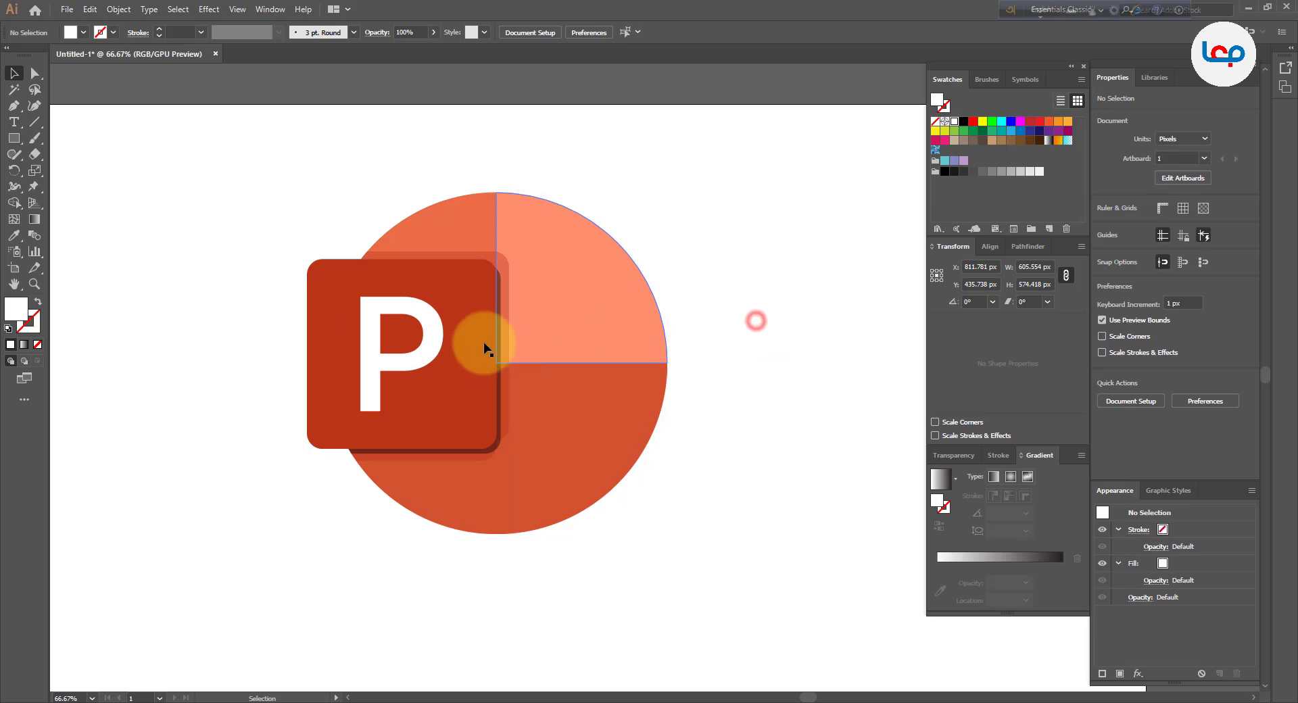
left_click(478, 344)
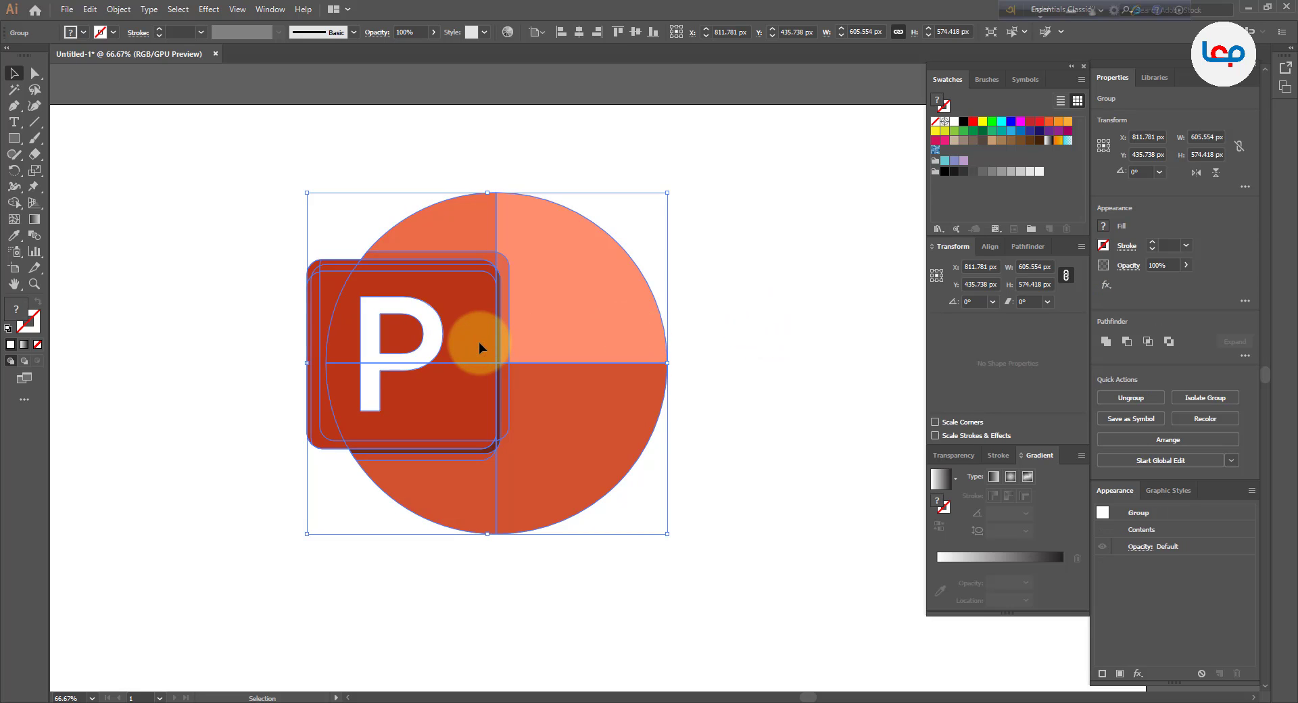
left_click(712, 331)
scroll(701, 326, "up", 1)
left_click_drag(456, 370, 520, 372)
left_click(800, 273)
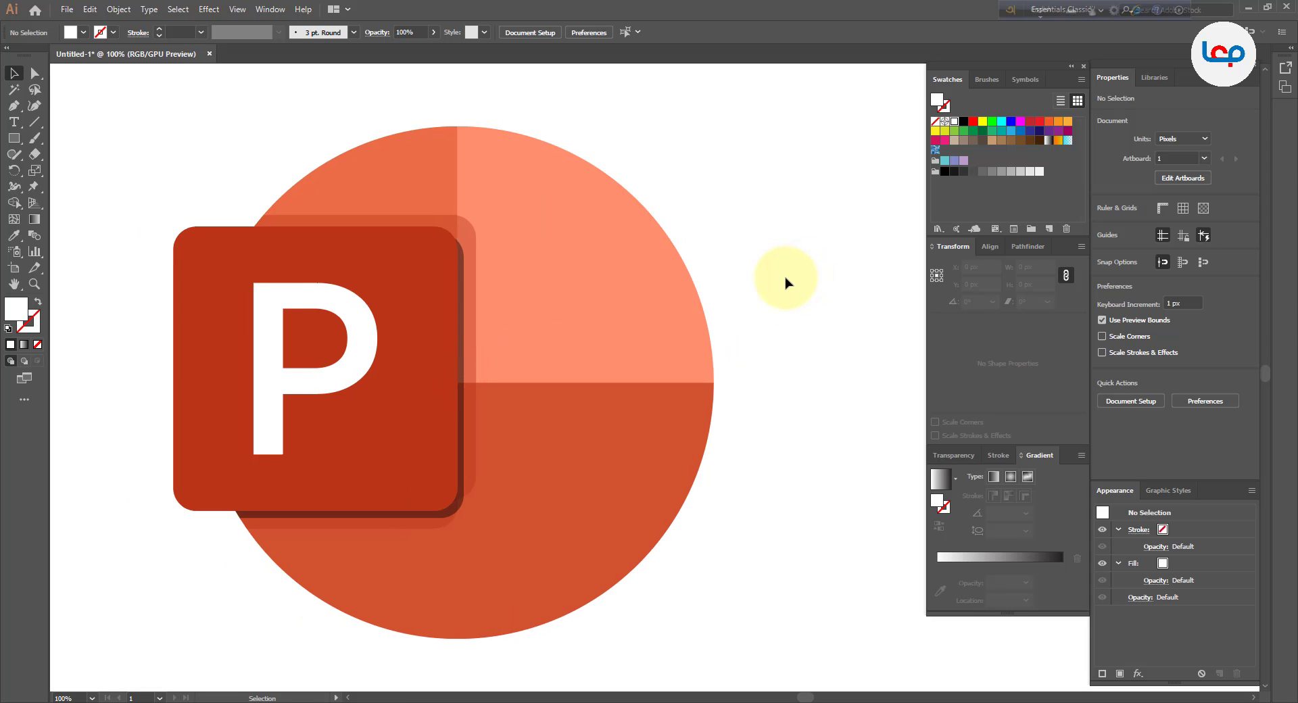